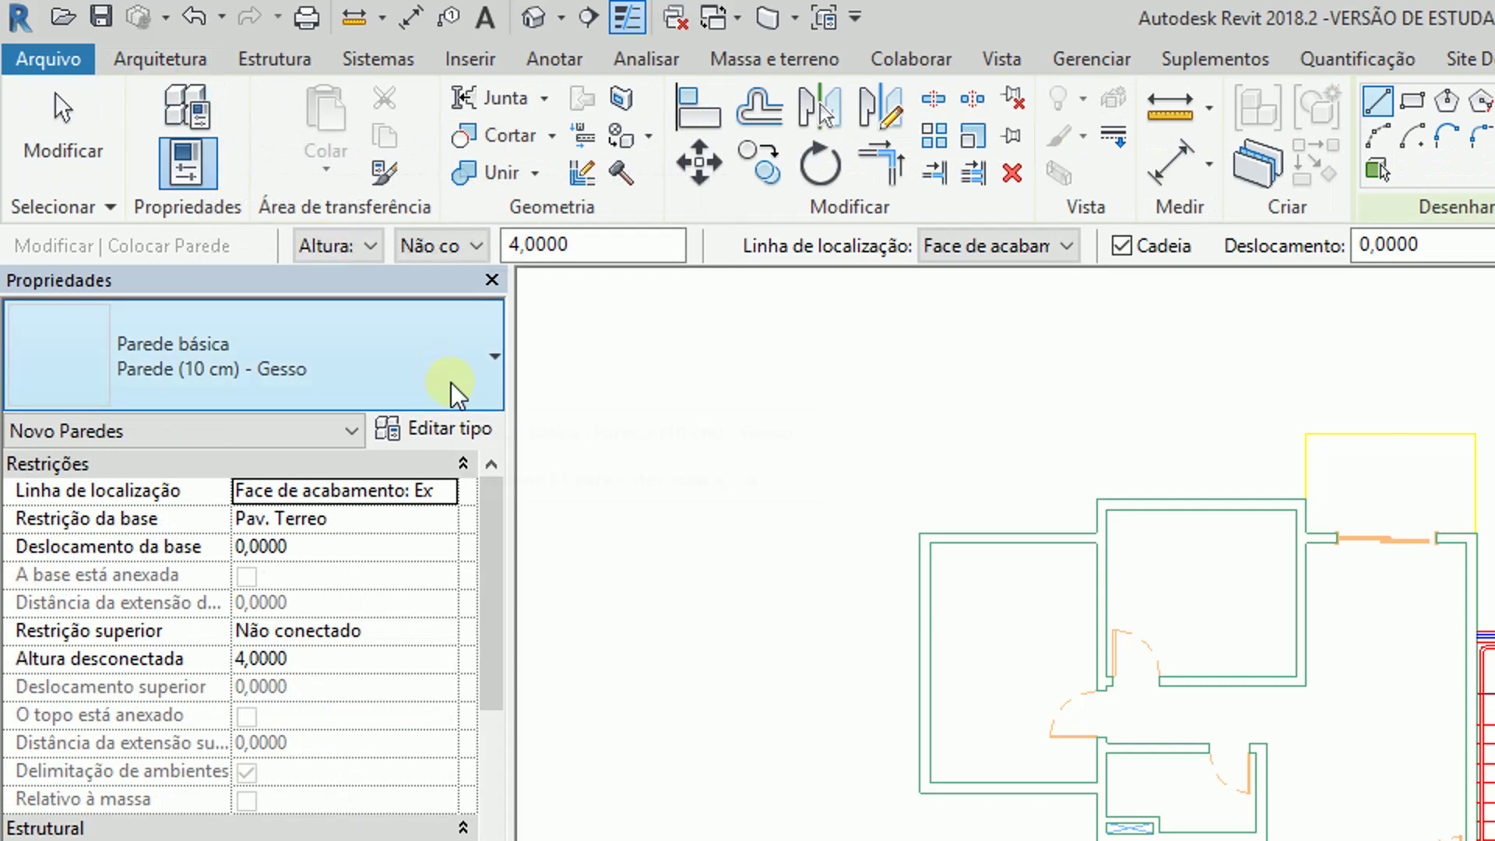
Step: Choose the basic wall type Parede (15 cm) - Externa for the new walls
click(449, 382)
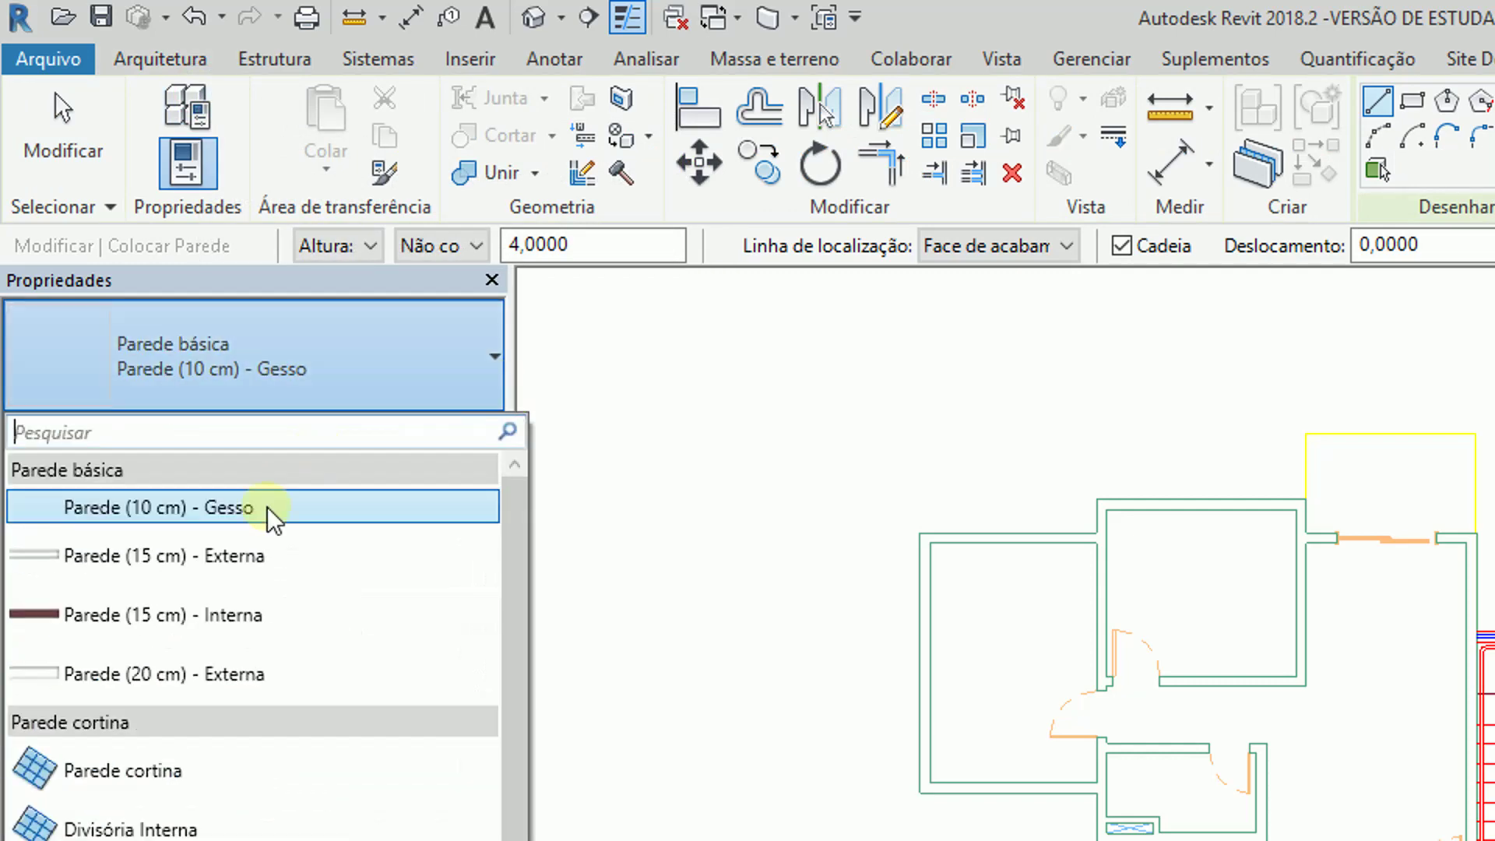
click(234, 556)
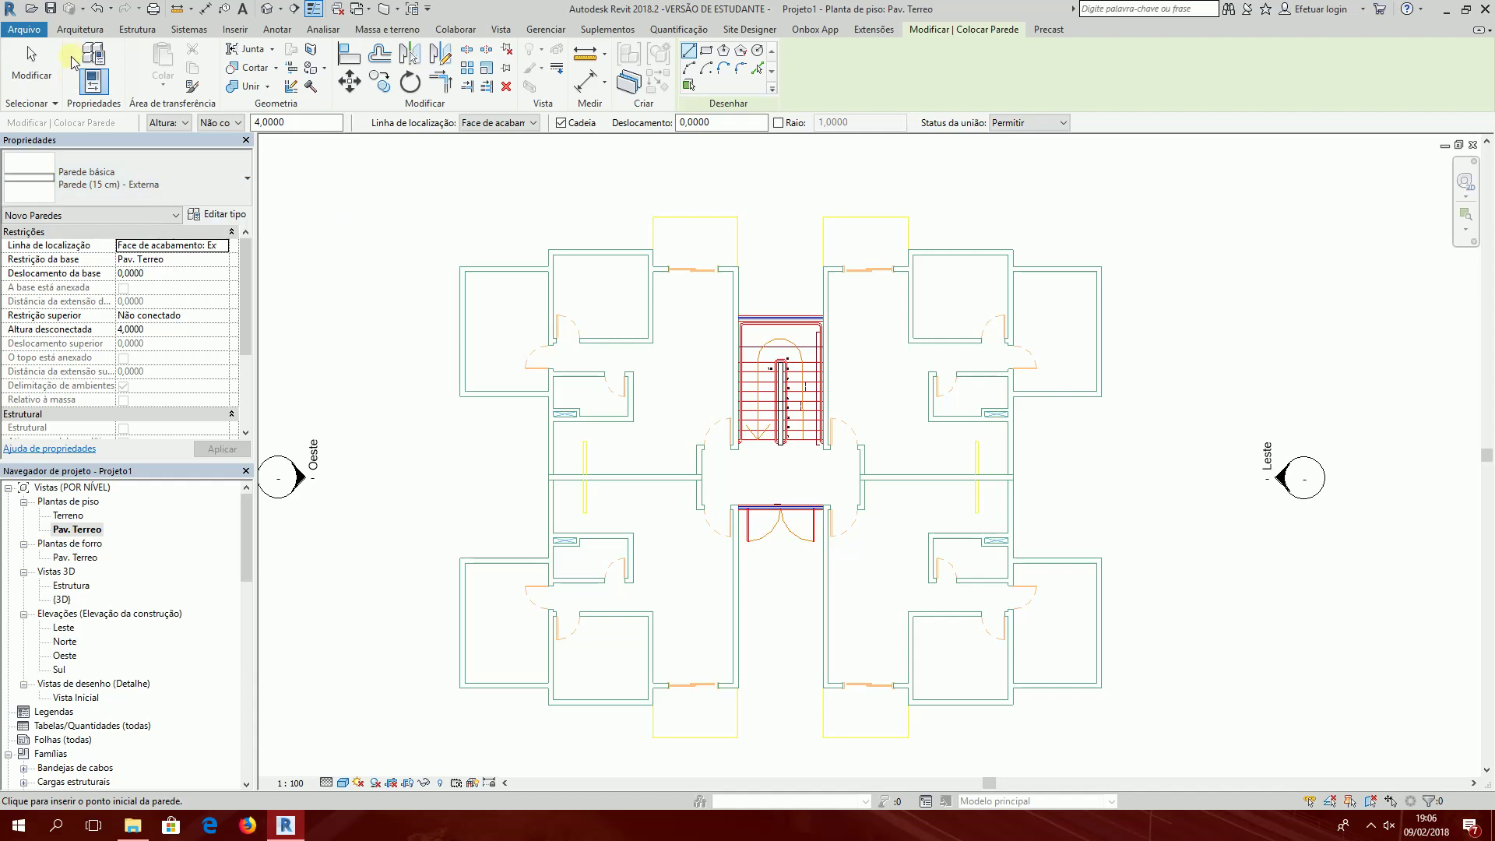
click(201, 187)
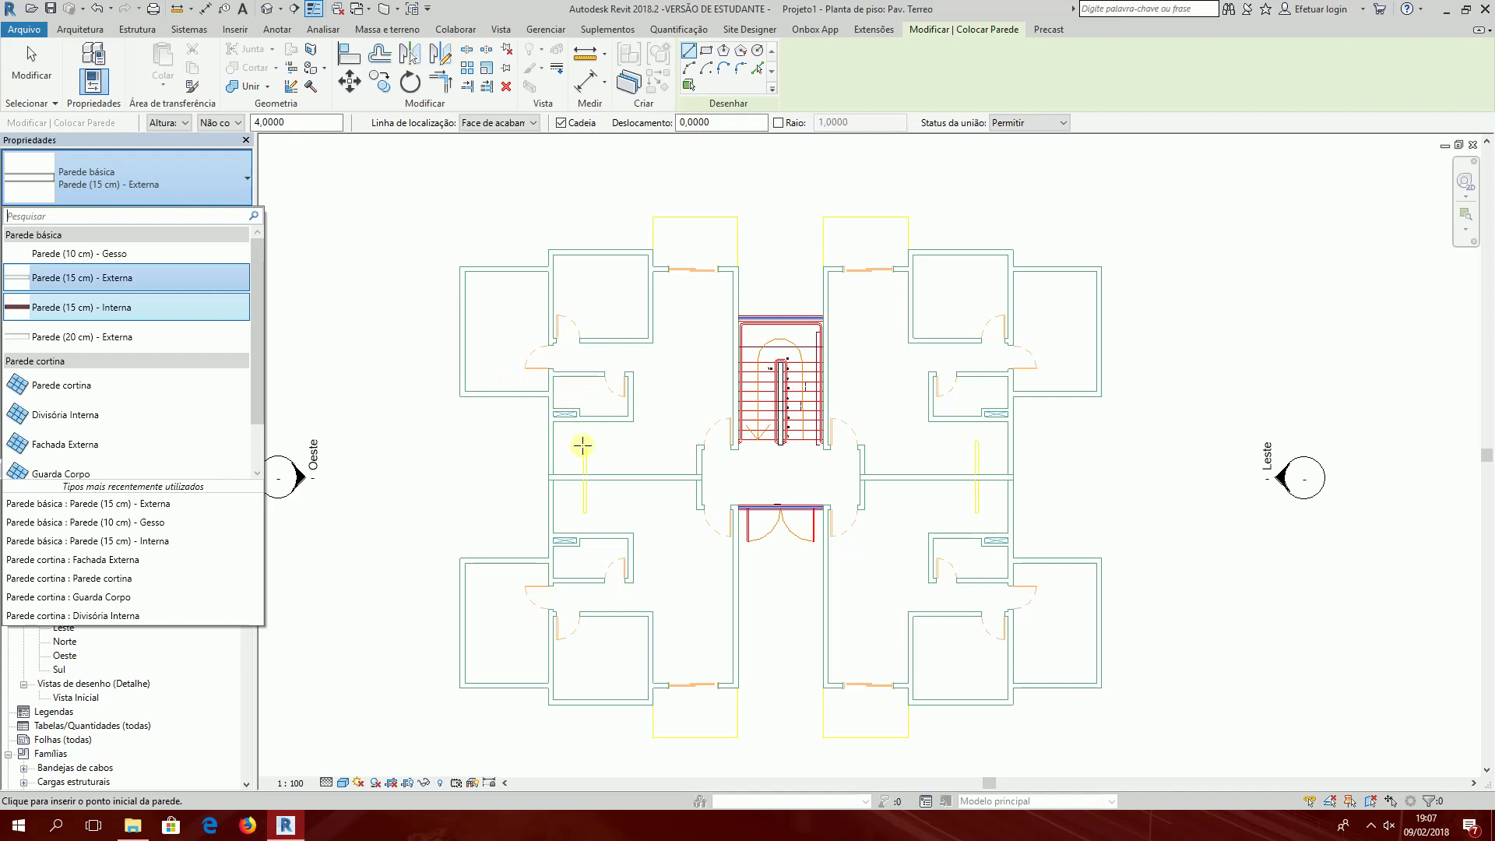
click(169, 183)
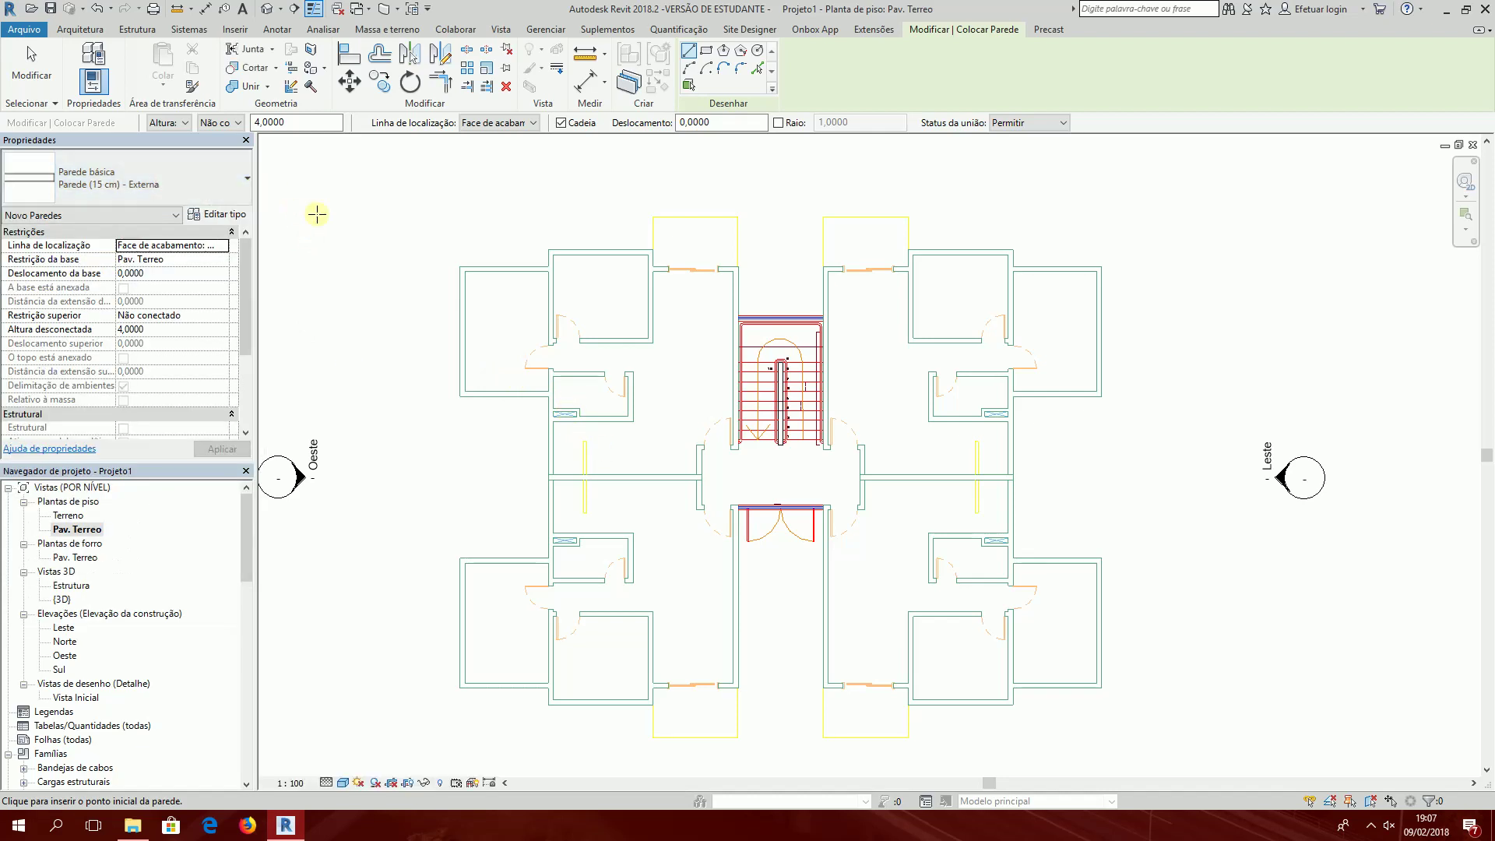
Step: Set the new walls' height up to level Pav. 1 and their location line to Face de acabamento: Externa
click(222, 124)
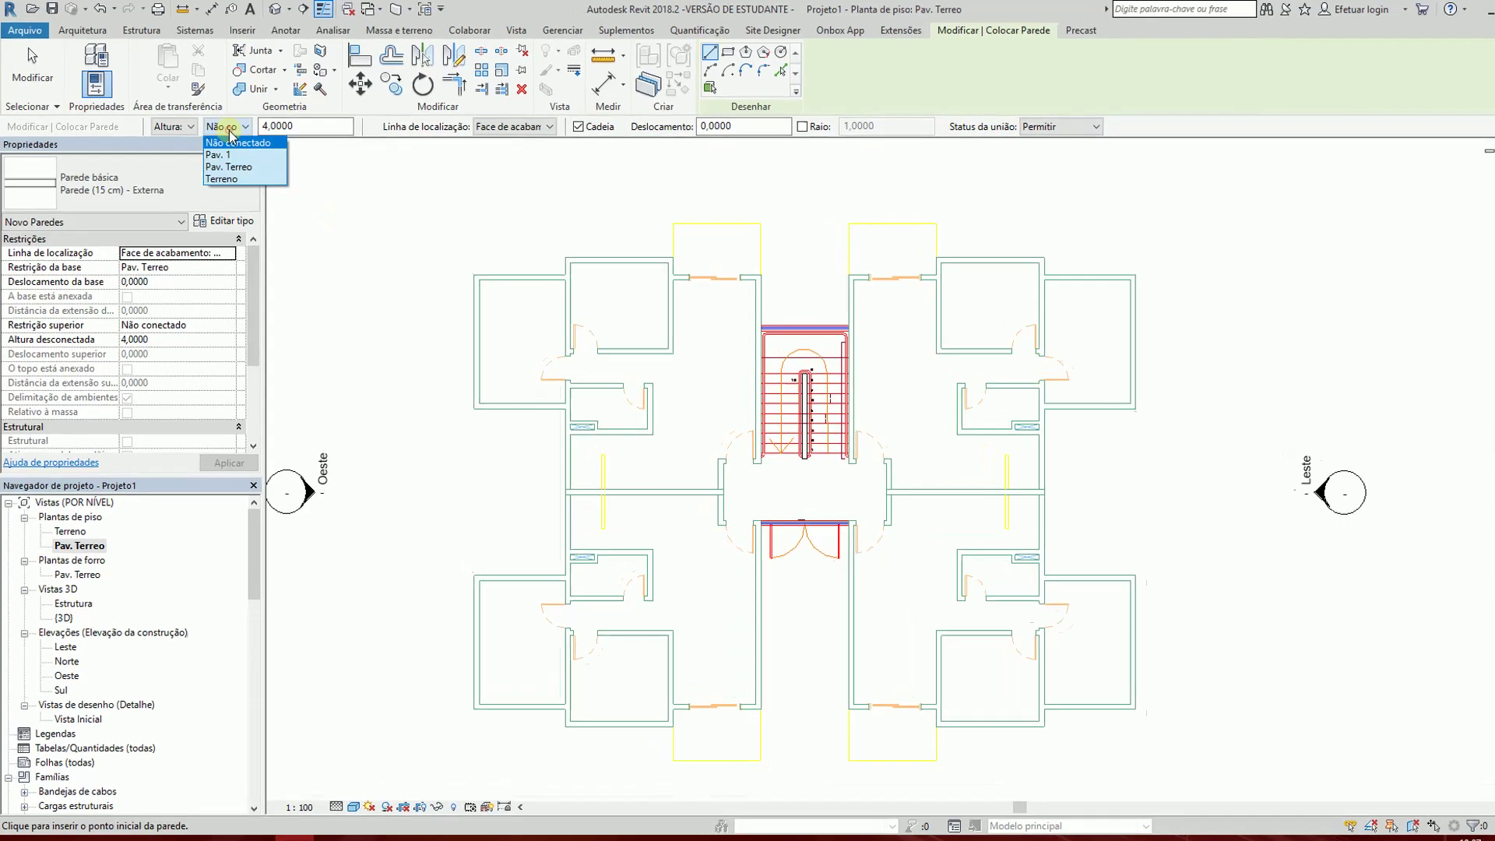
click(220, 149)
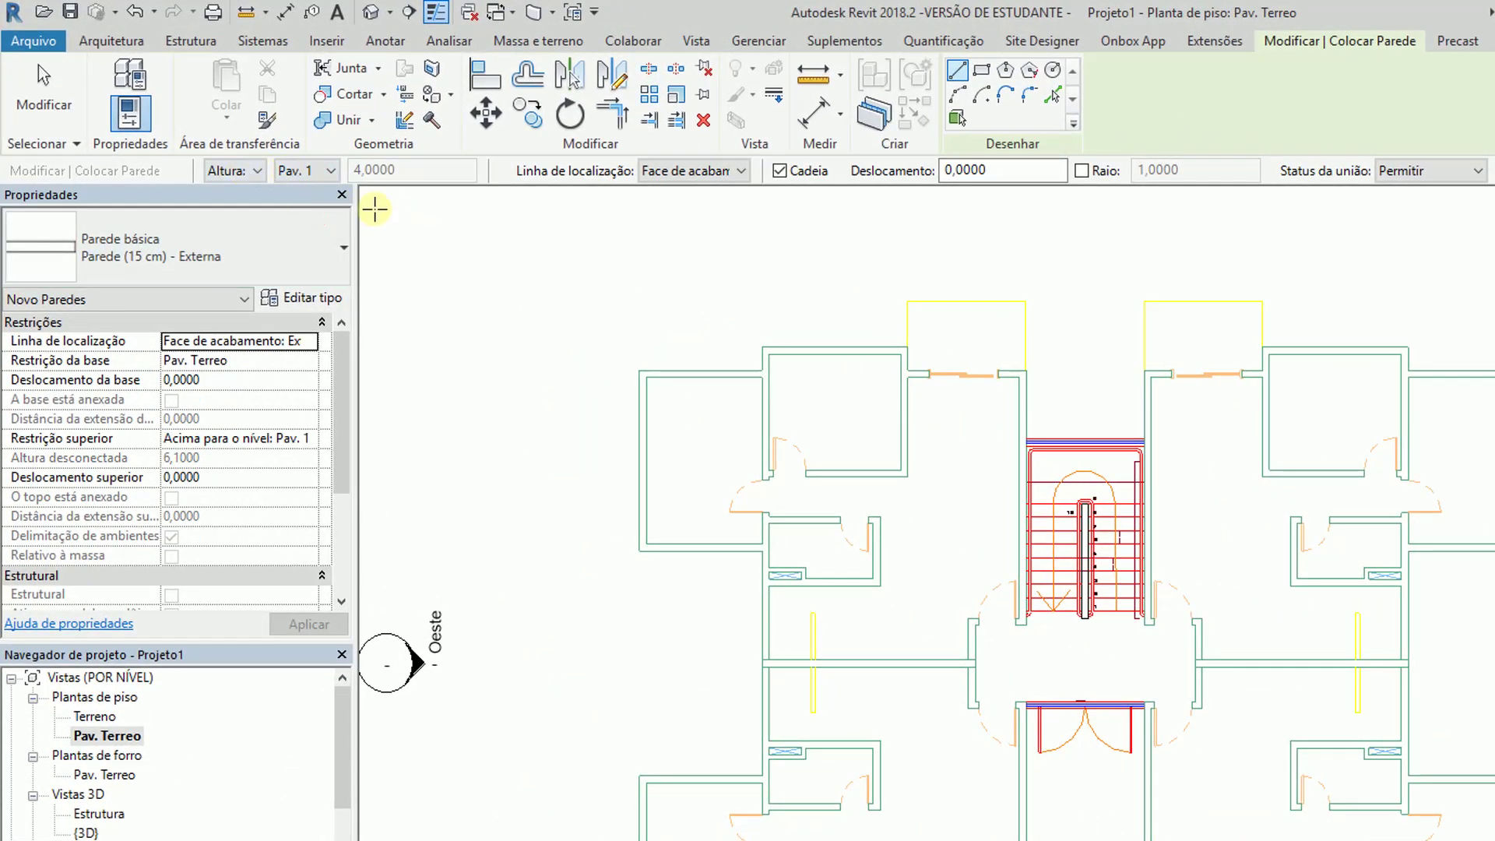
click(684, 172)
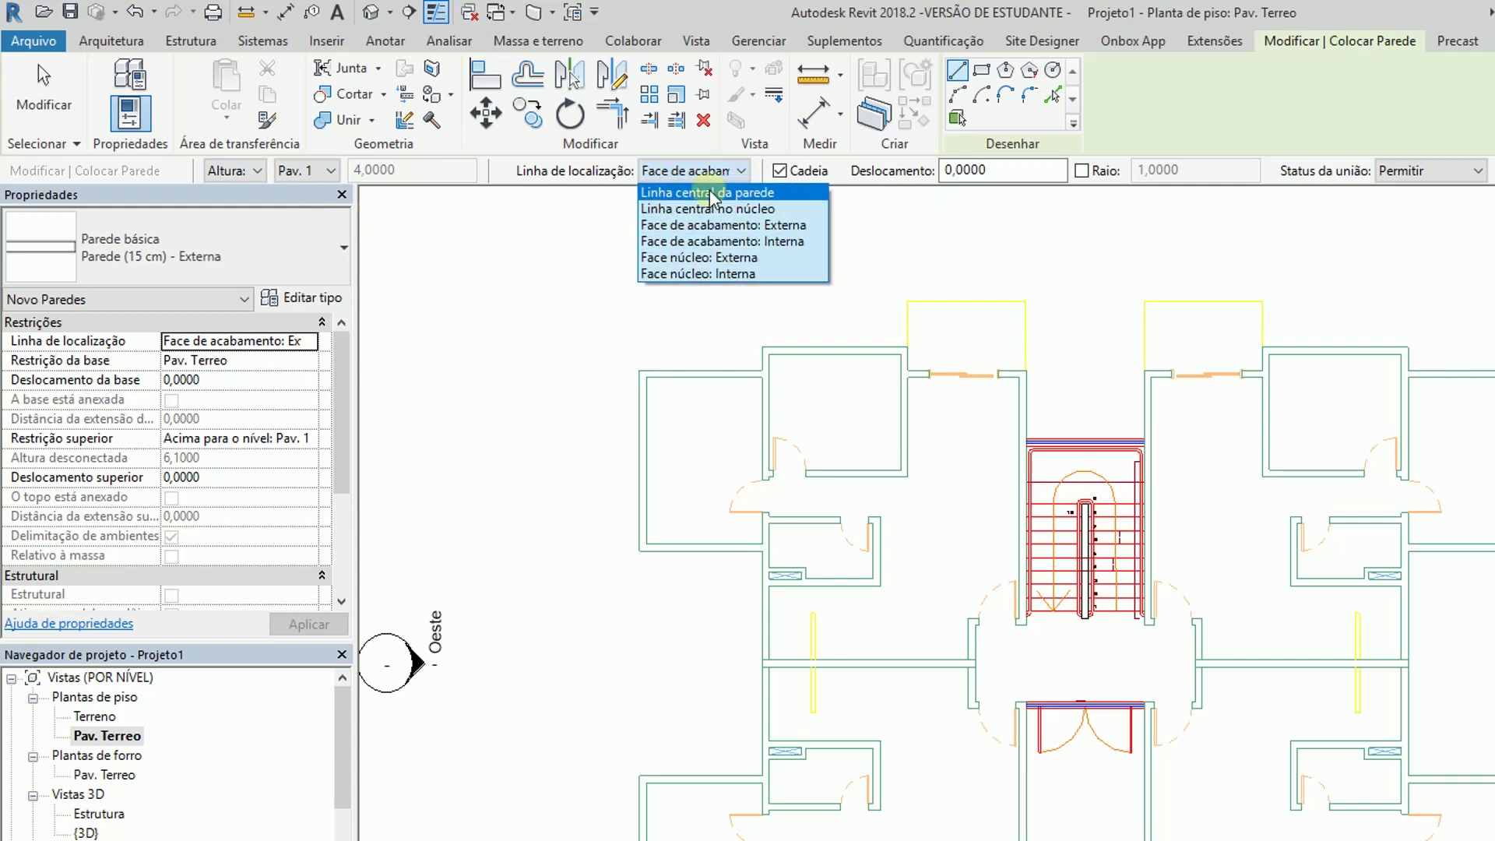
click(779, 225)
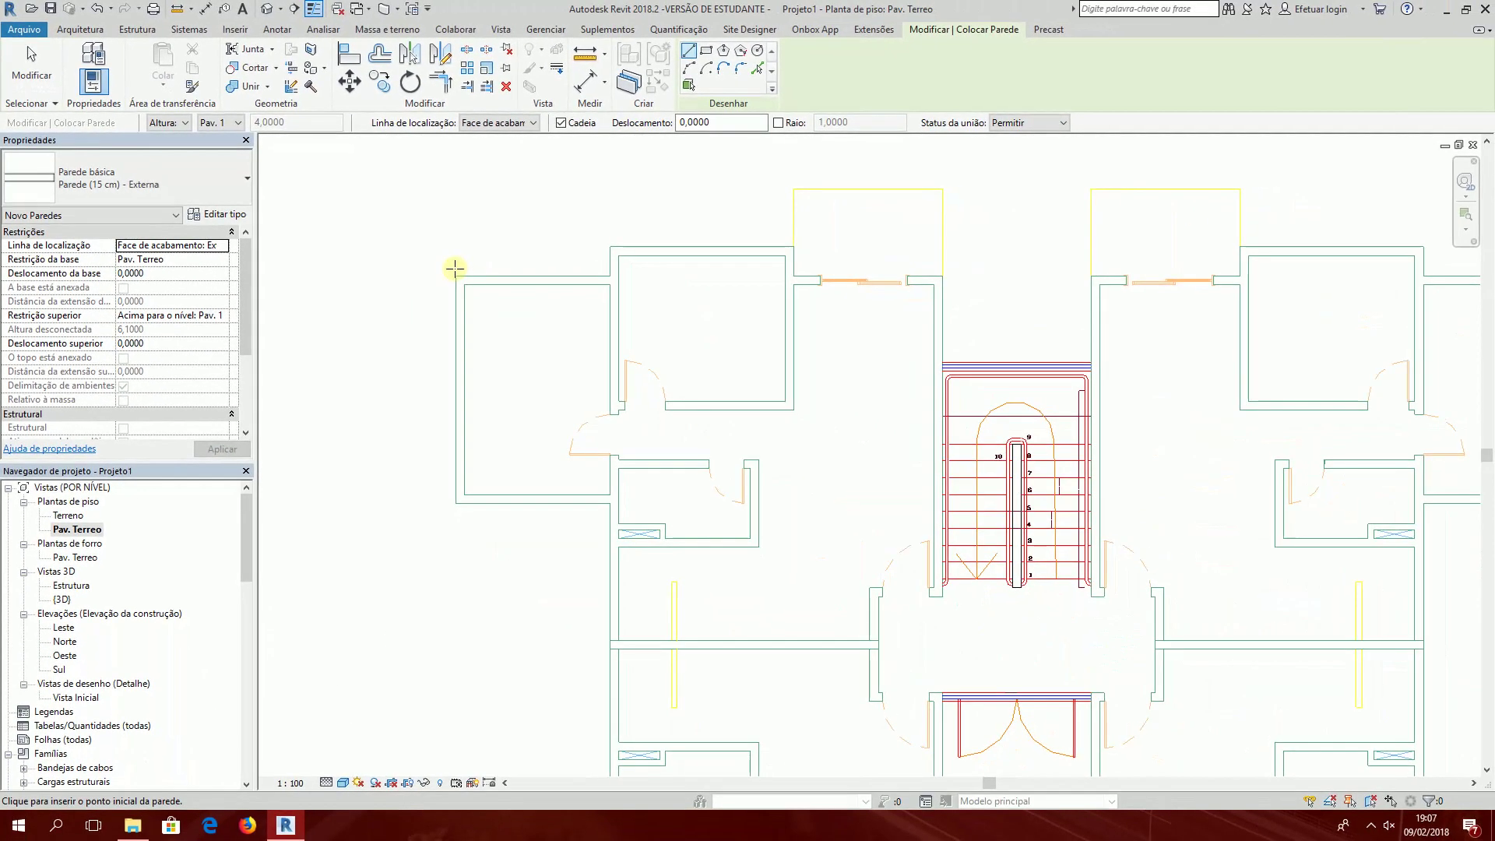
Step: Draw chained exterior walls along the stepped north facade of the west block, from its northwest corner to the corner beside the stairwell
click(456, 274)
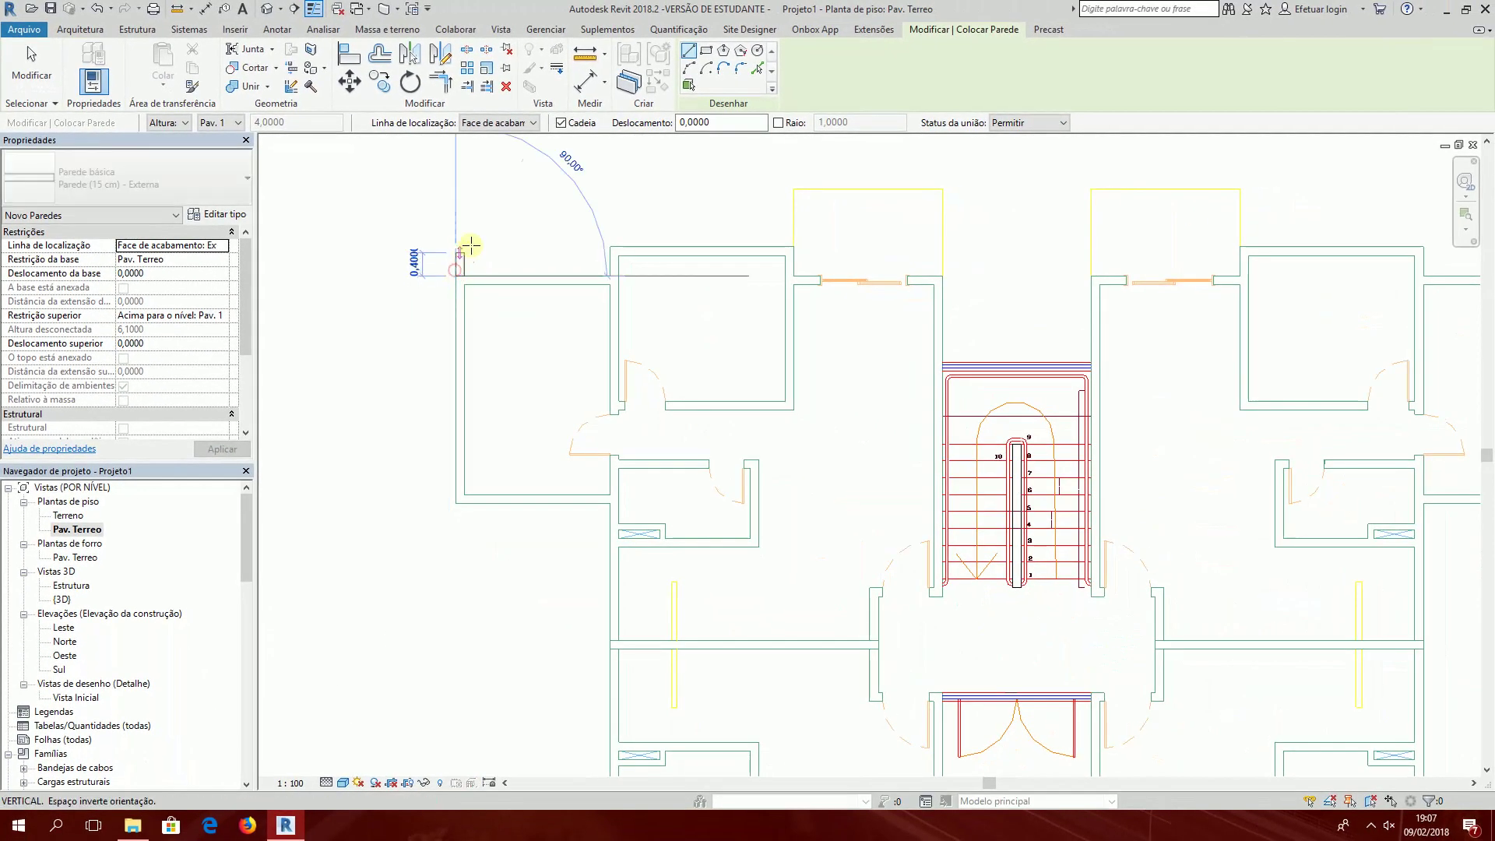
click(612, 278)
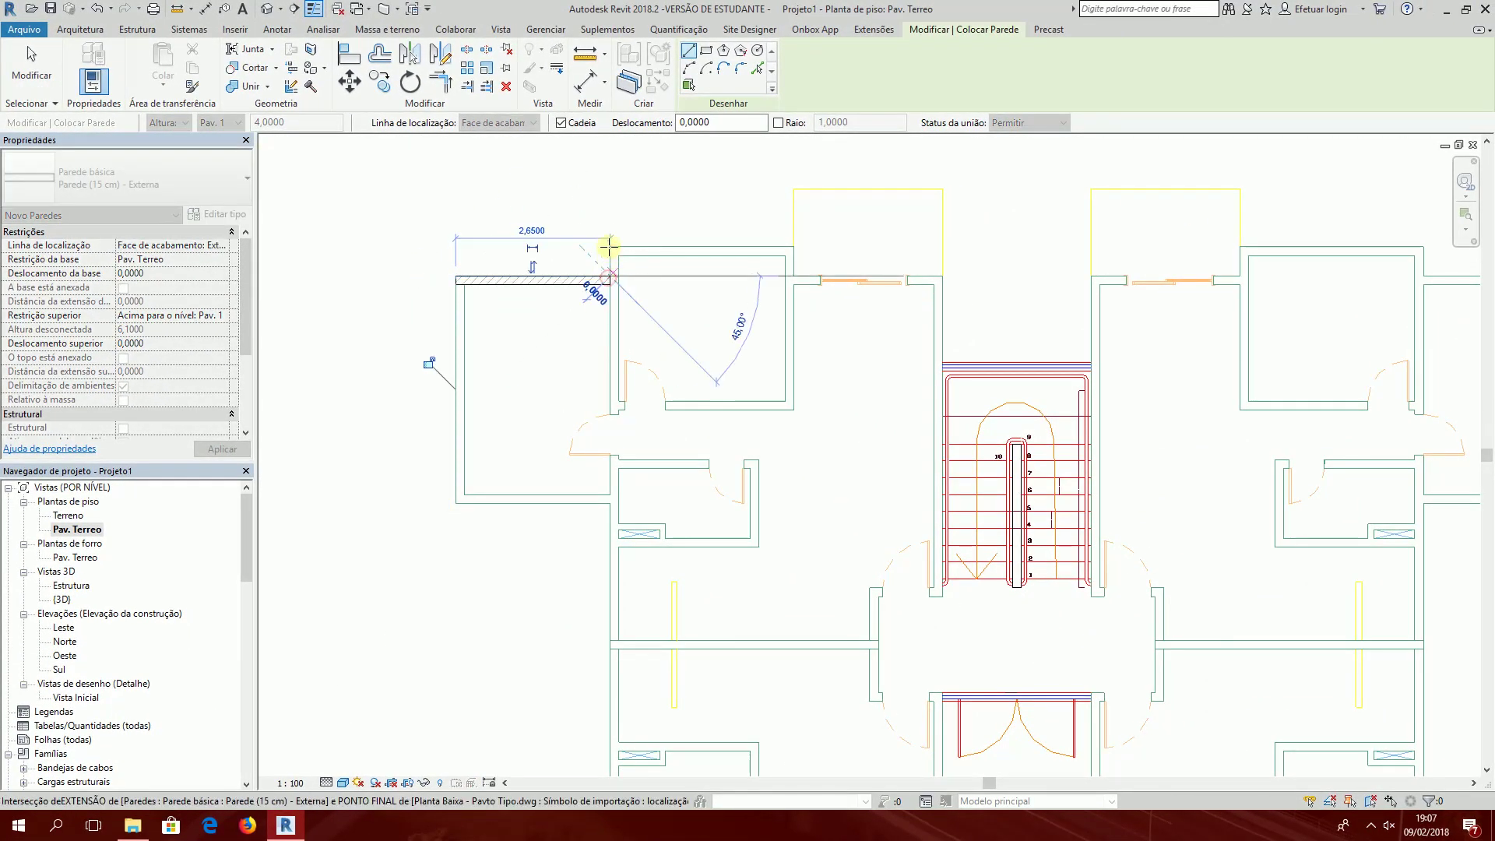
click(794, 249)
click(794, 276)
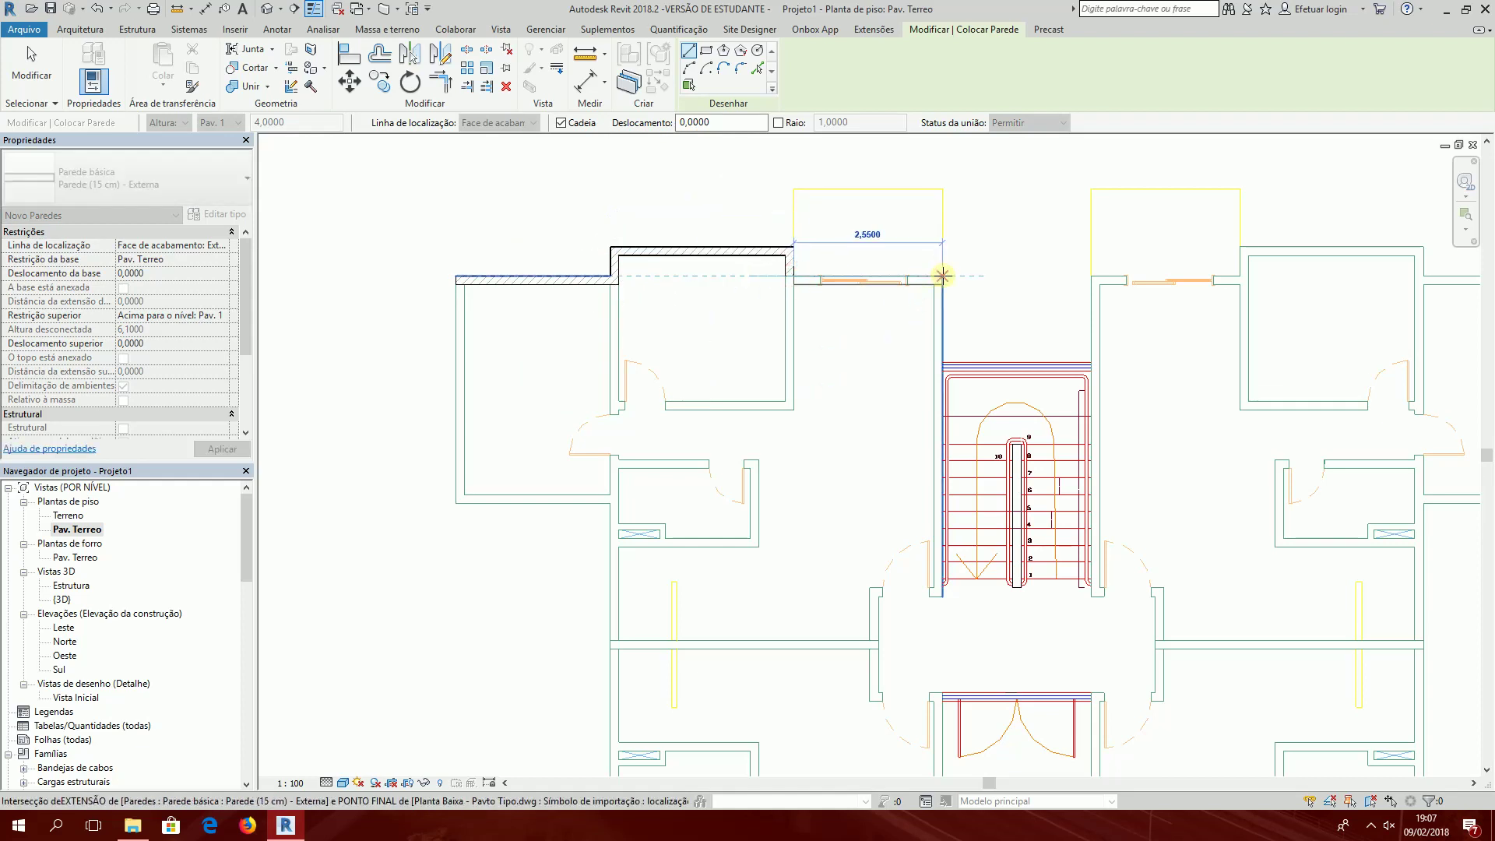
click(941, 274)
Step: Continue the wall chain south along the stairwell's west side and around the west recess of the central hall
middle_drag(908, 413, 844, 245)
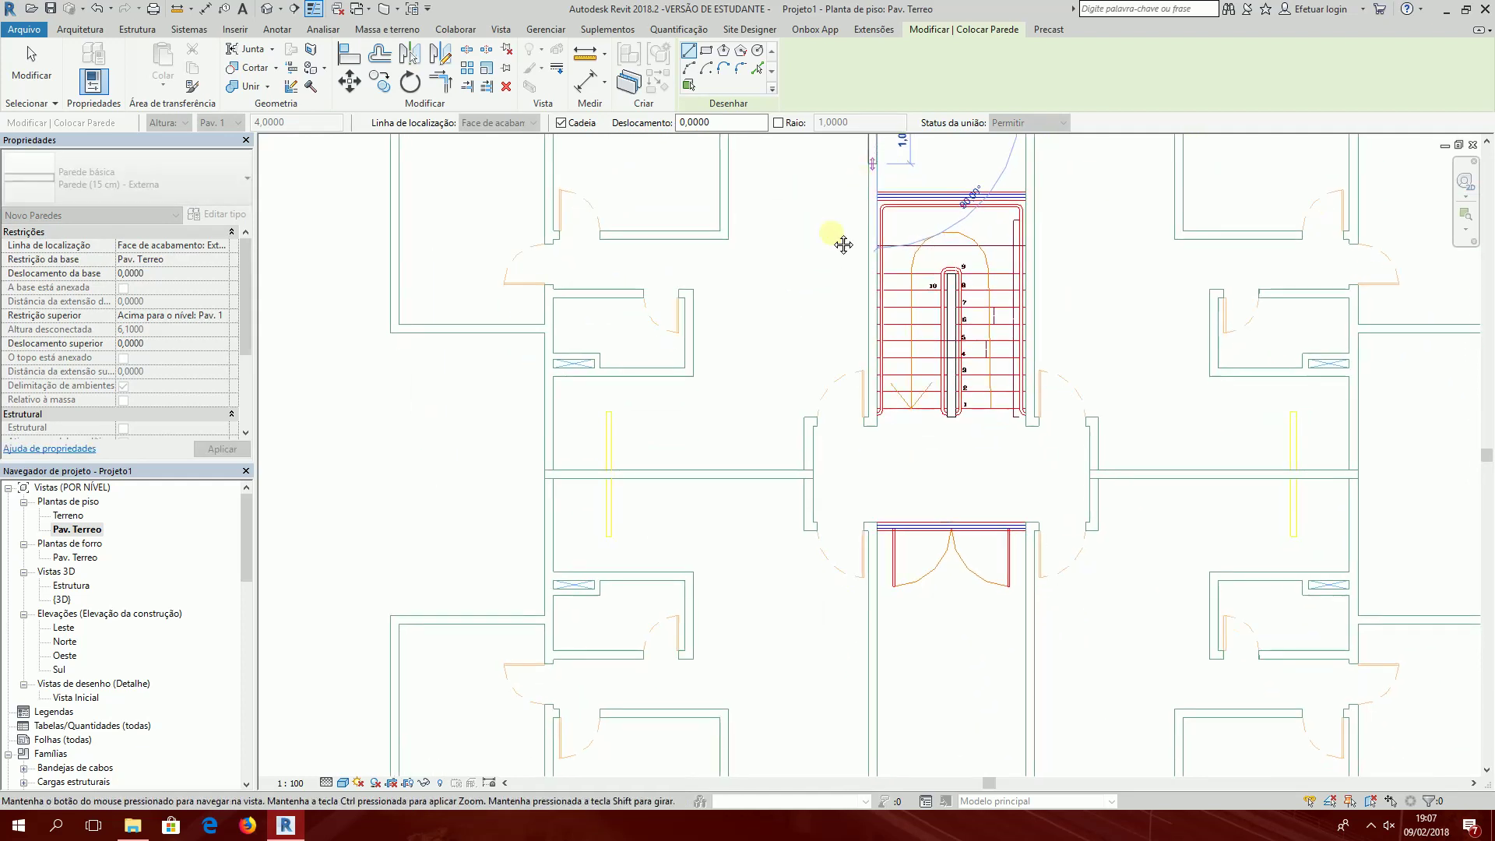
click(876, 424)
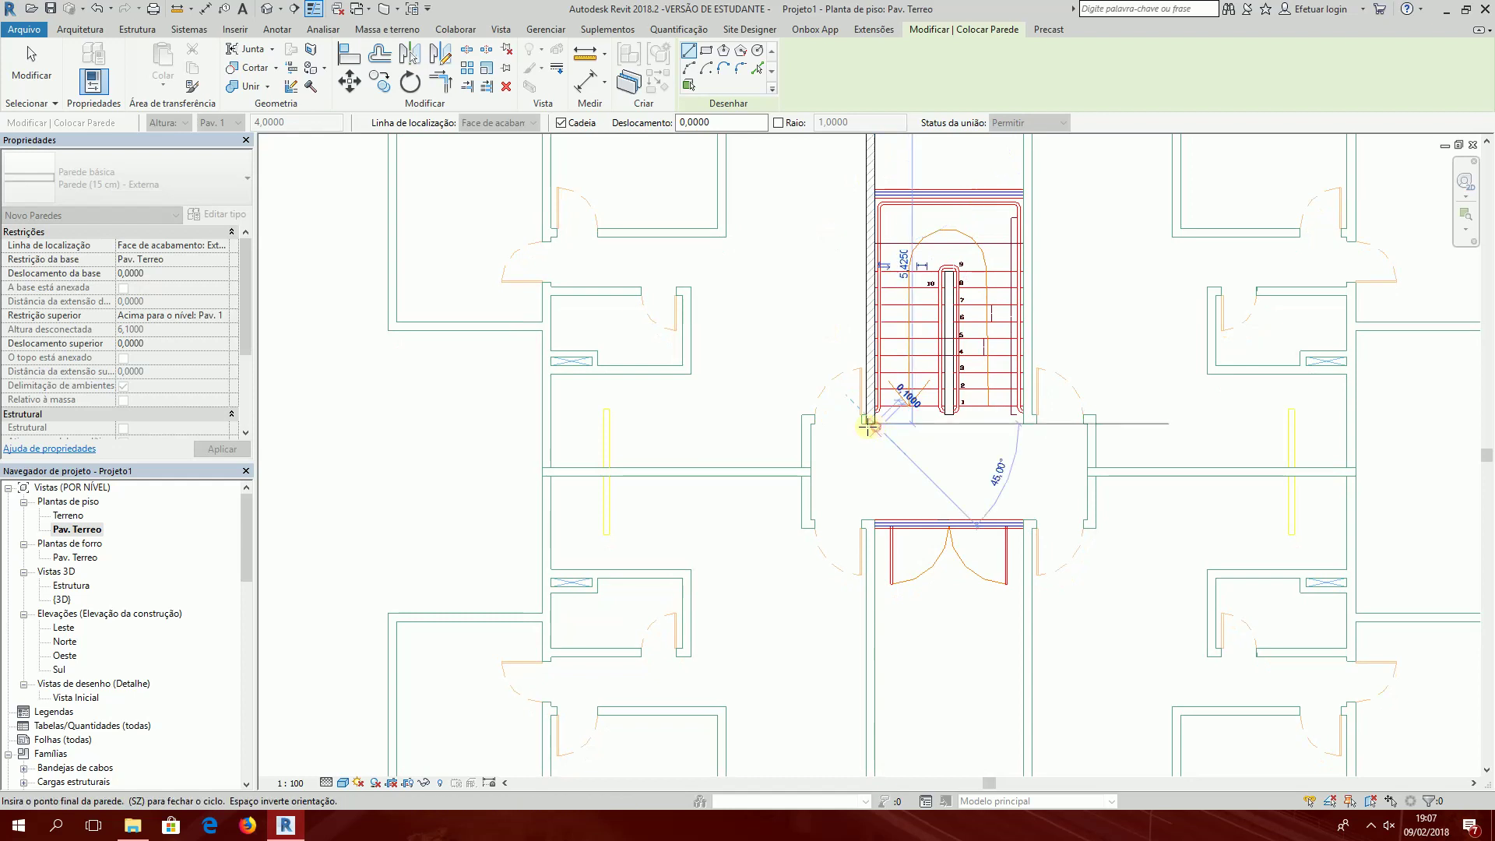
click(811, 424)
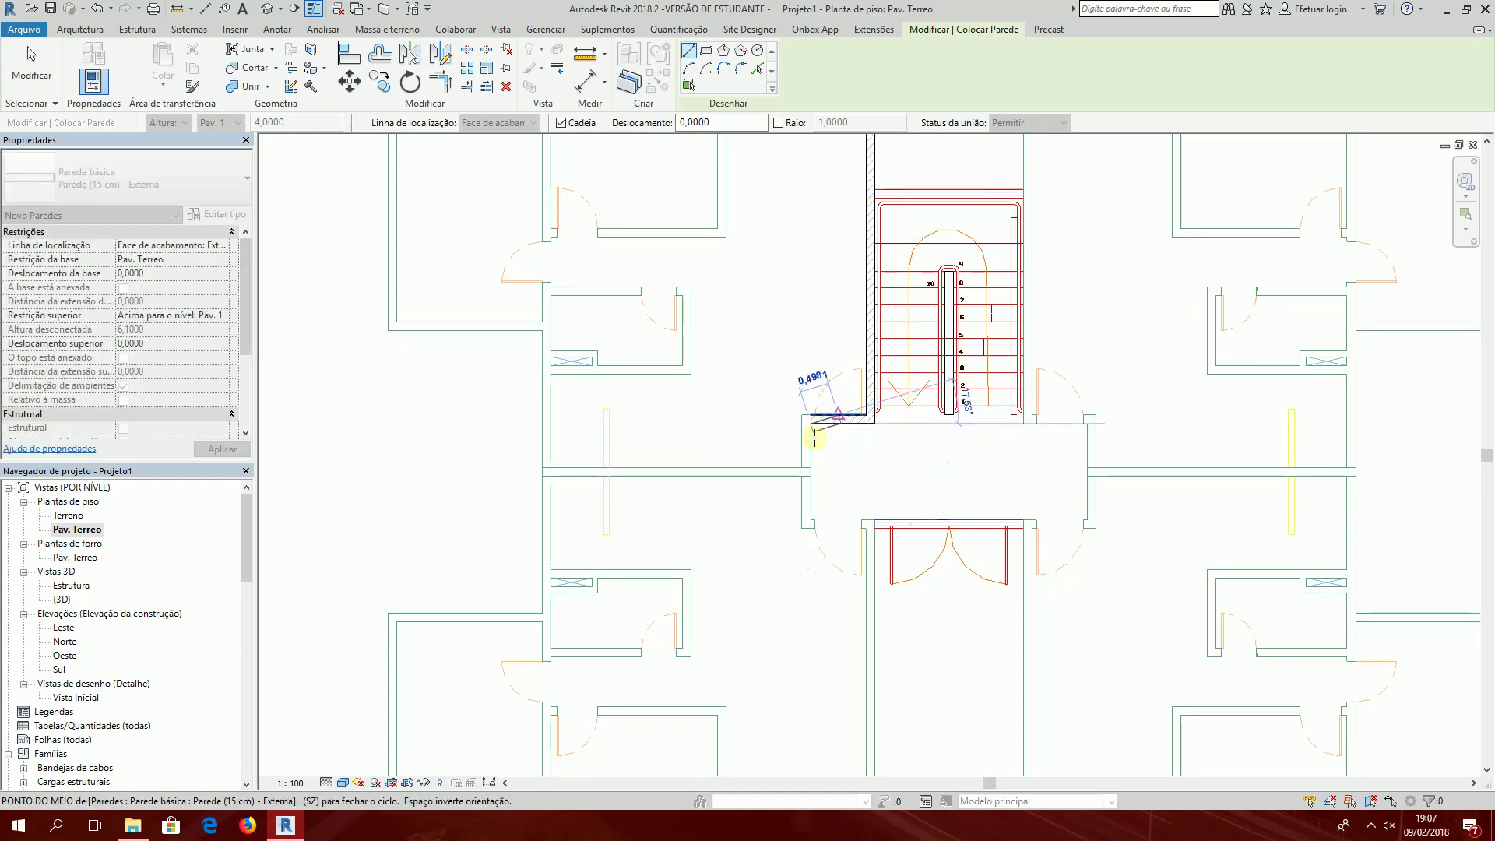
click(810, 519)
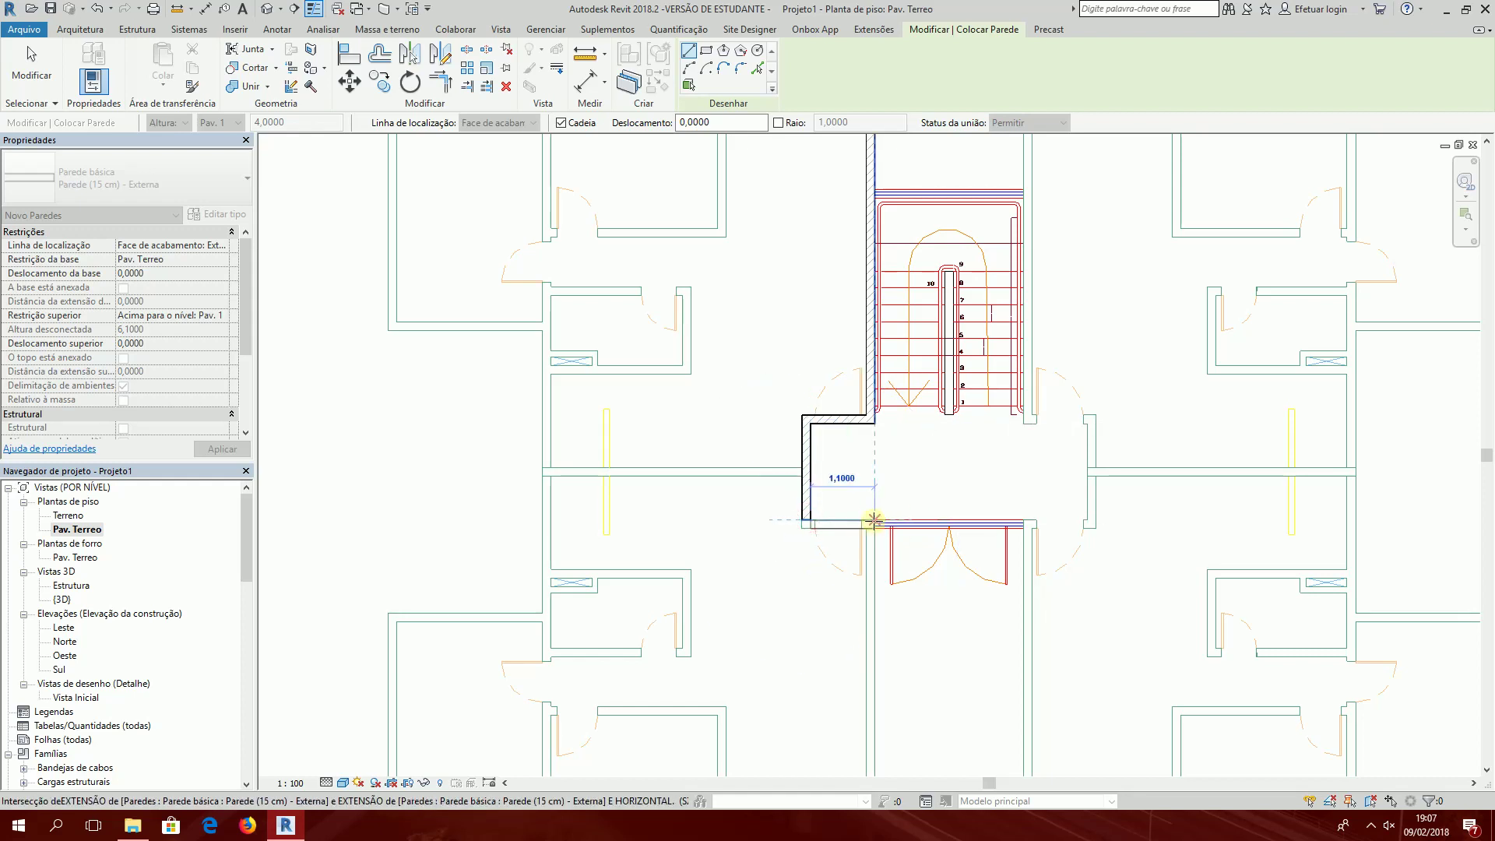
click(874, 520)
Step: Continue the wall chain down the west side of the entrance passage and along the stepped south facade to the block's southwest corner
middle_drag(855, 504, 820, 255)
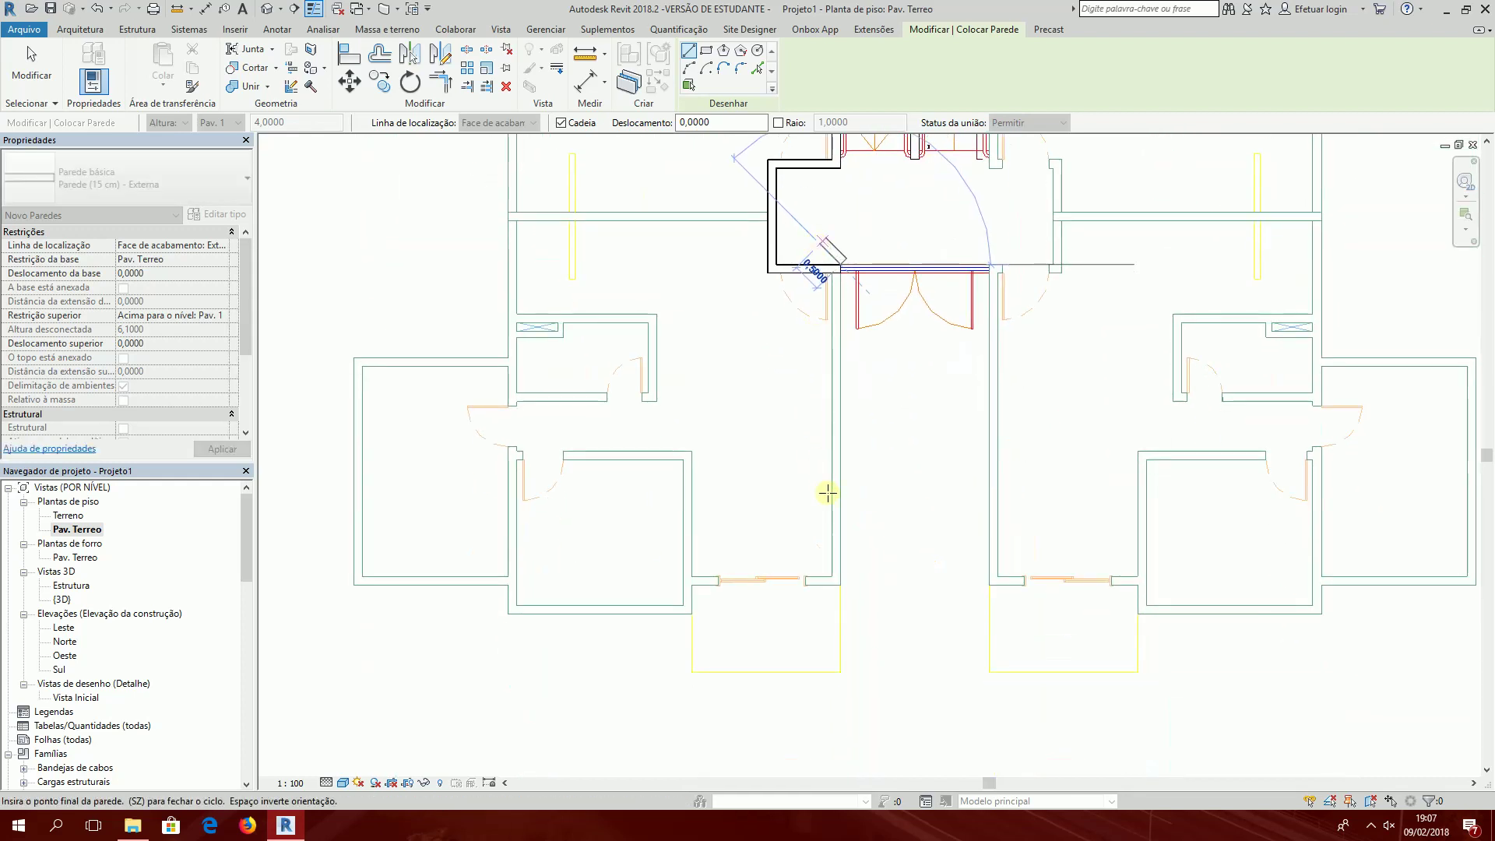
click(840, 584)
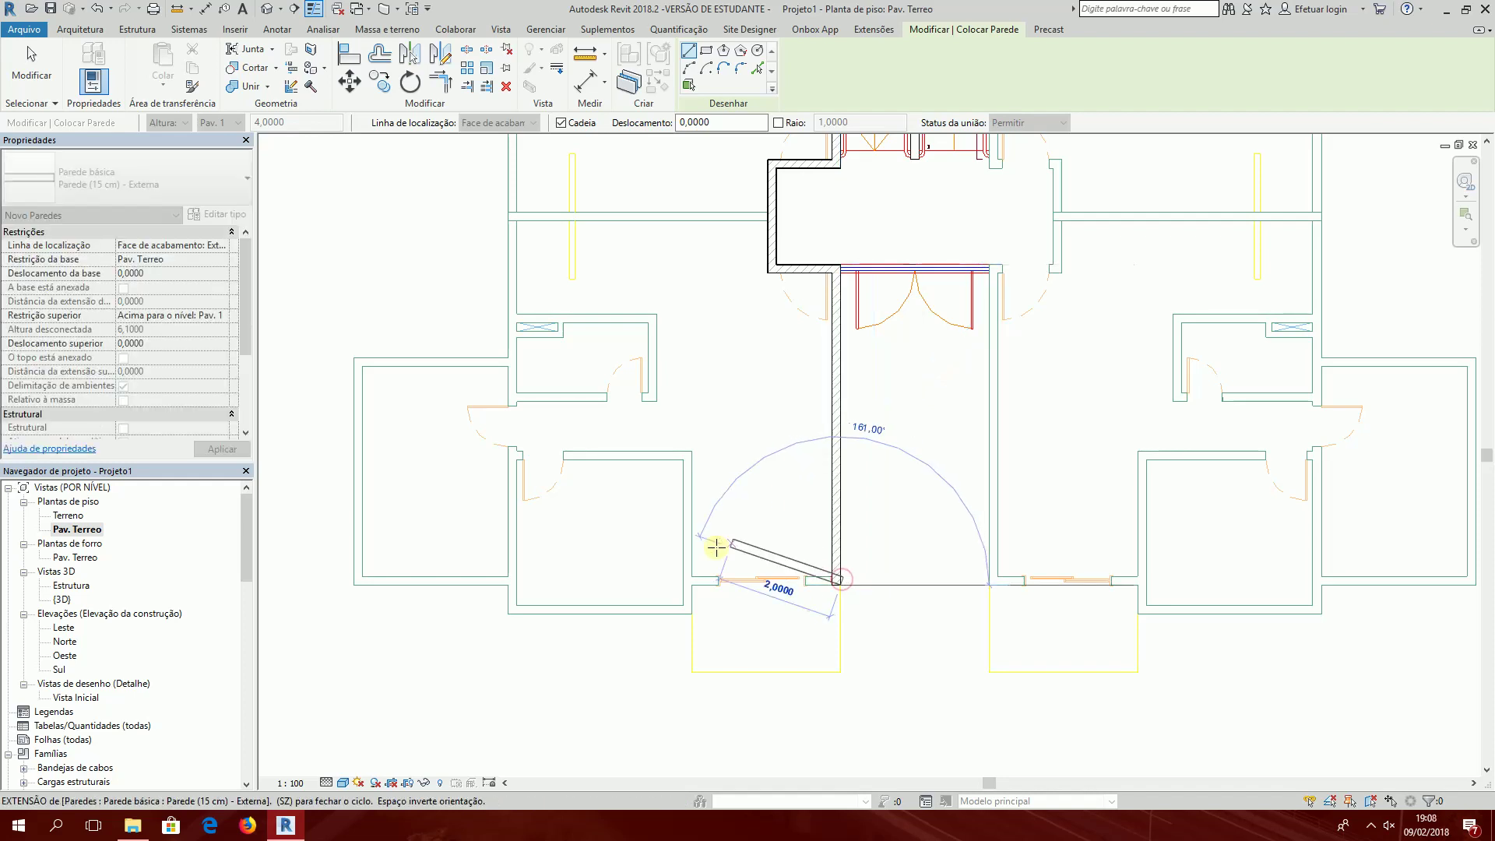
click(691, 583)
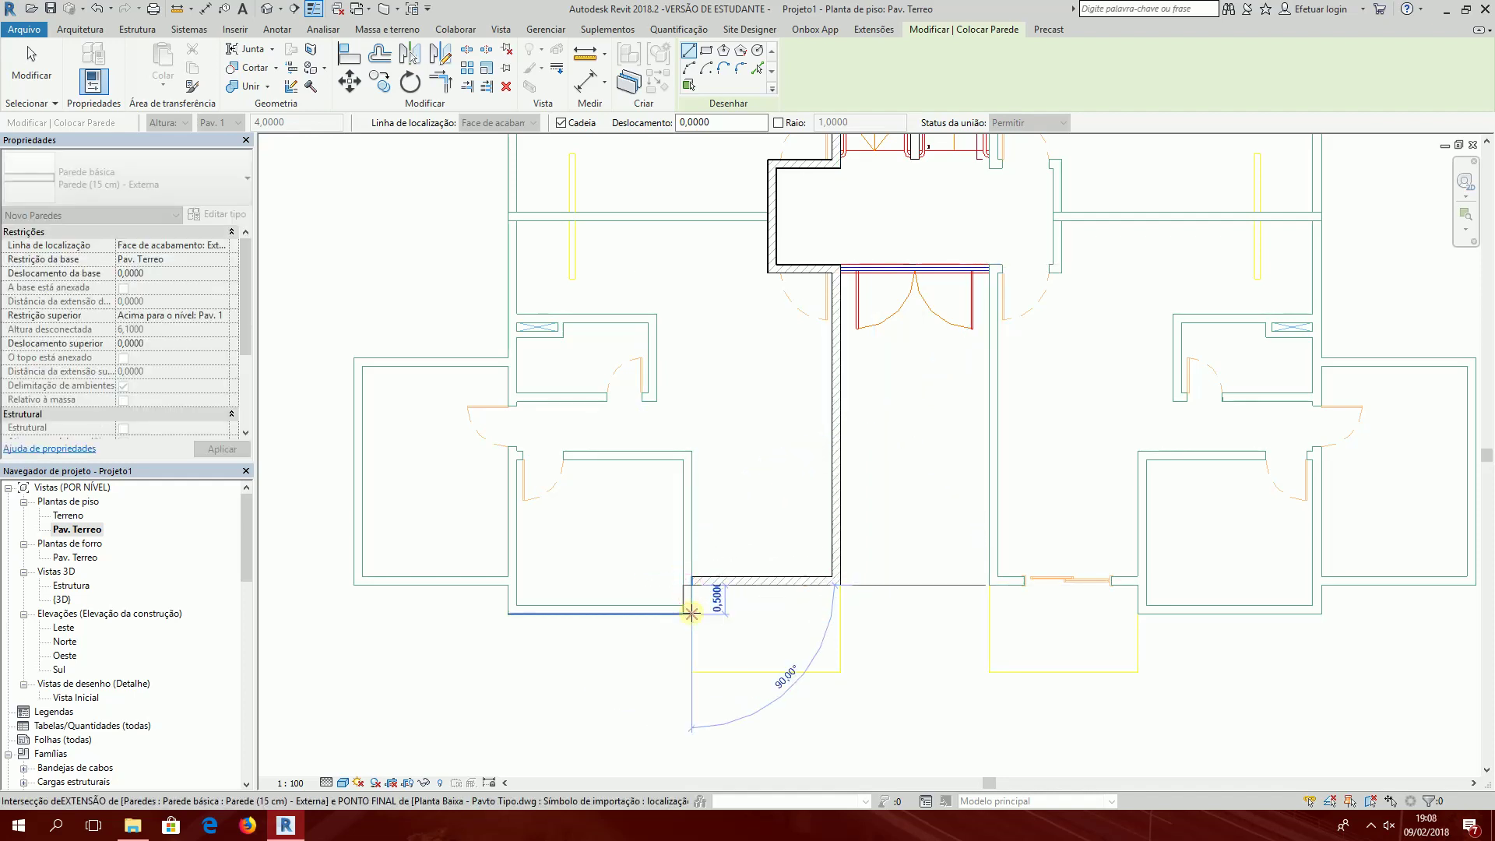
click(691, 612)
click(508, 613)
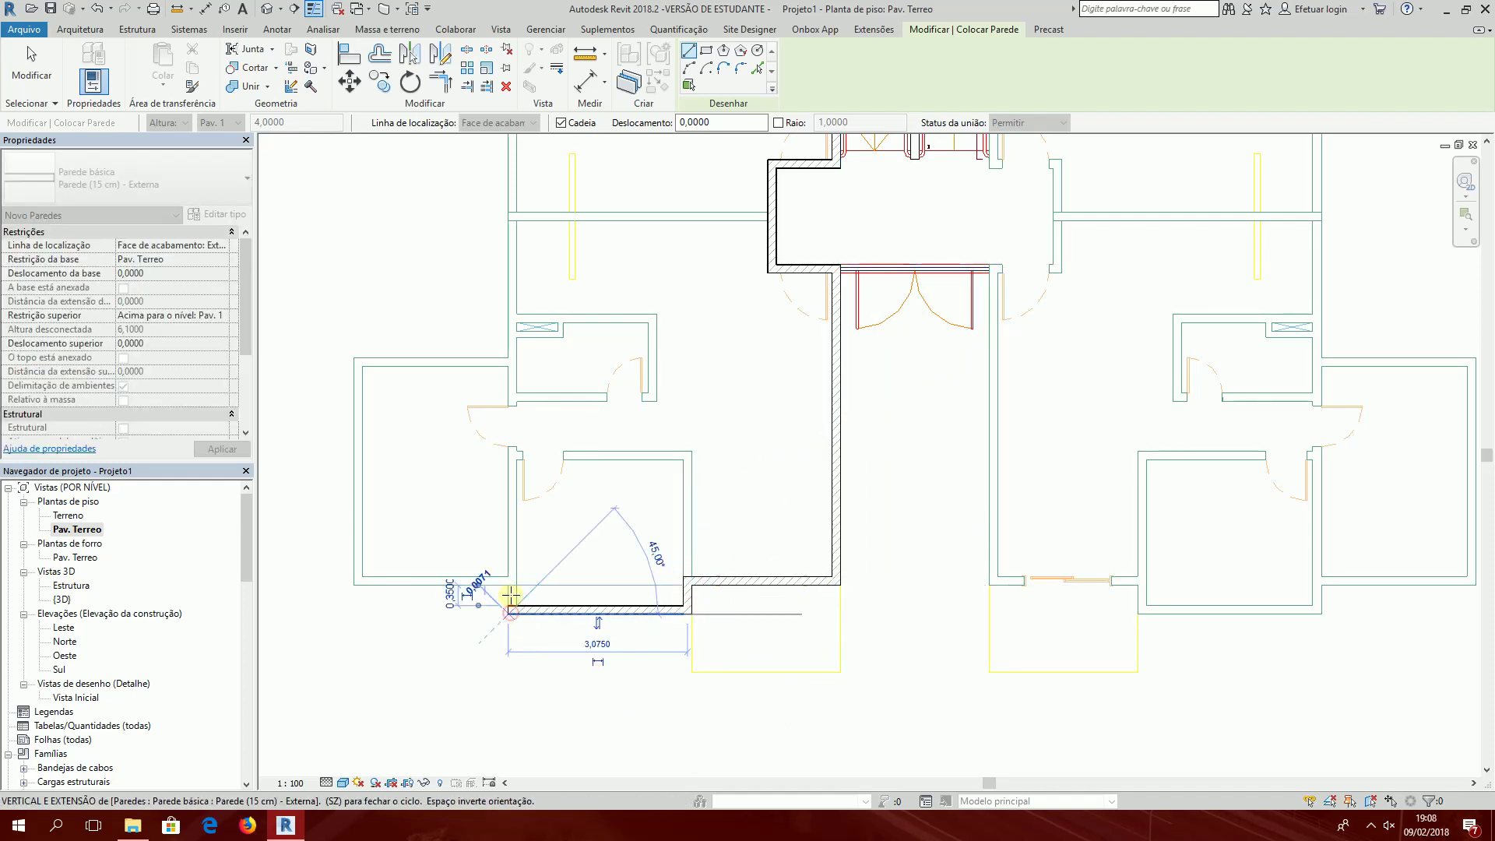
click(508, 586)
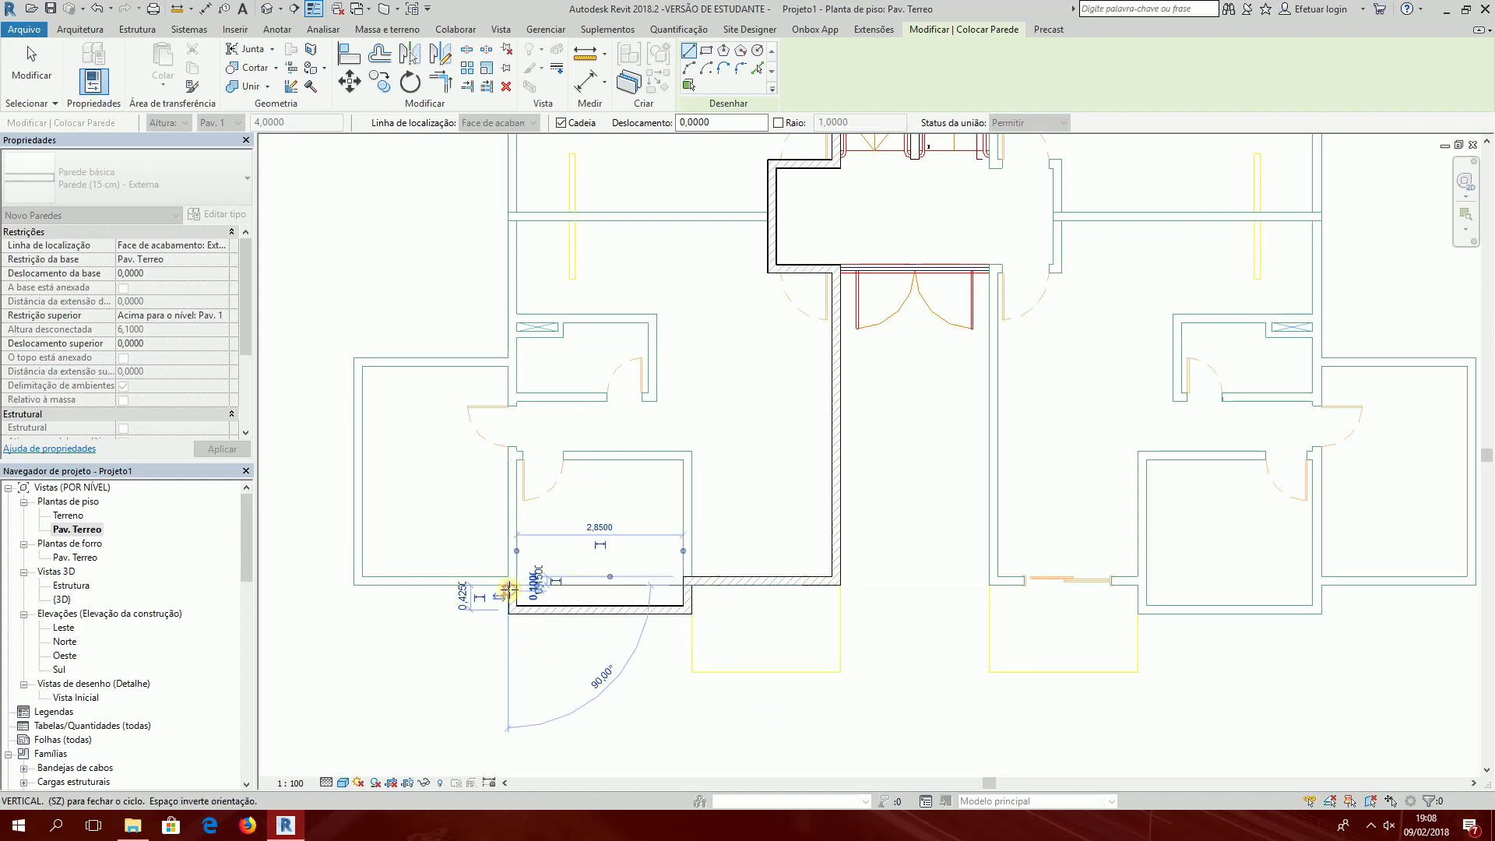
click(355, 585)
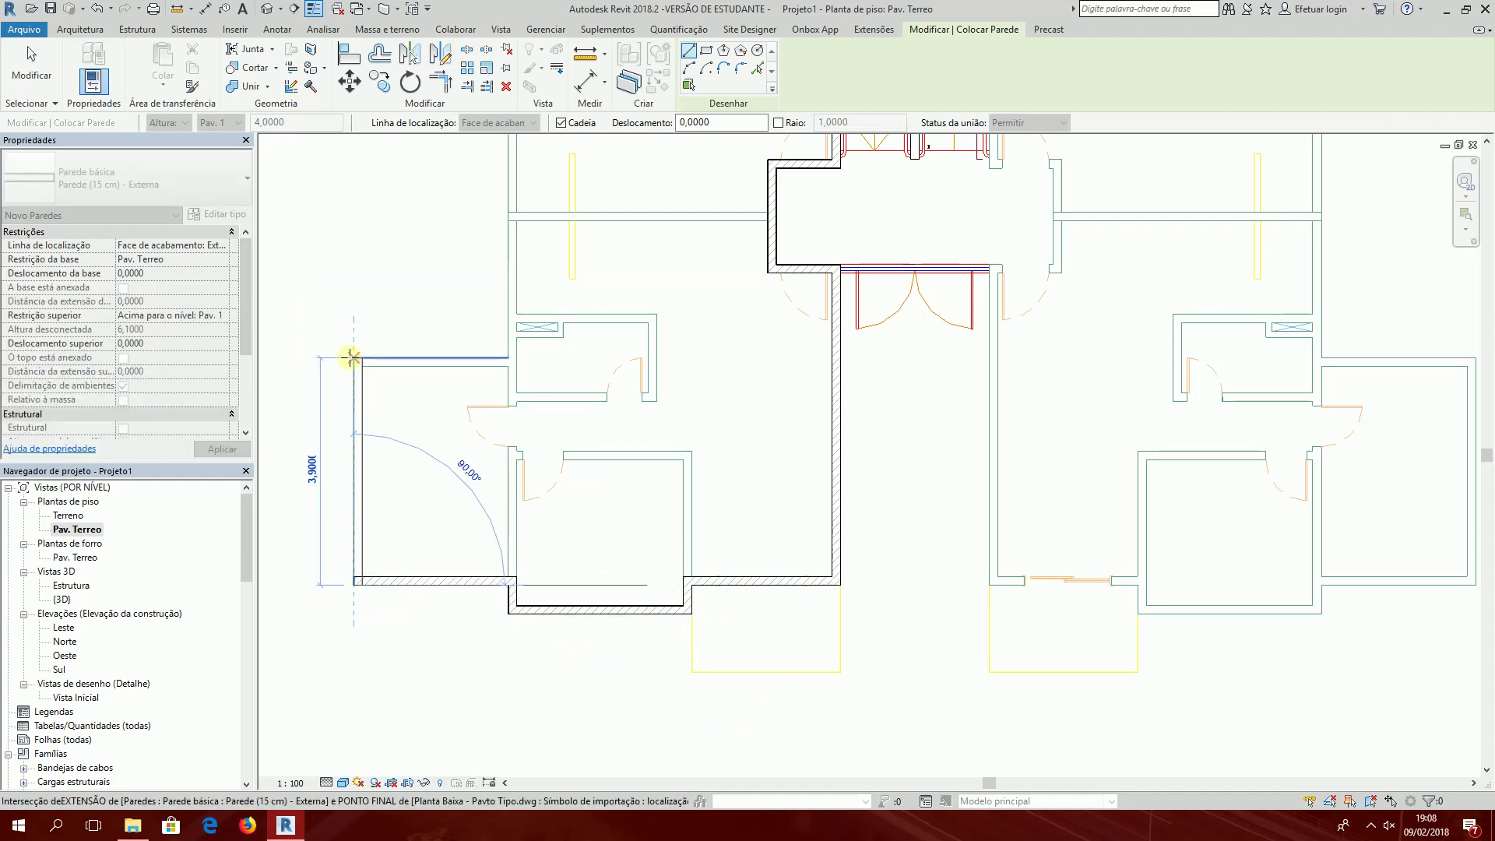
Step: Trace the recessed west facade northward, close the wall loop at the northwest starting corner and end the wall command
click(350, 357)
click(505, 358)
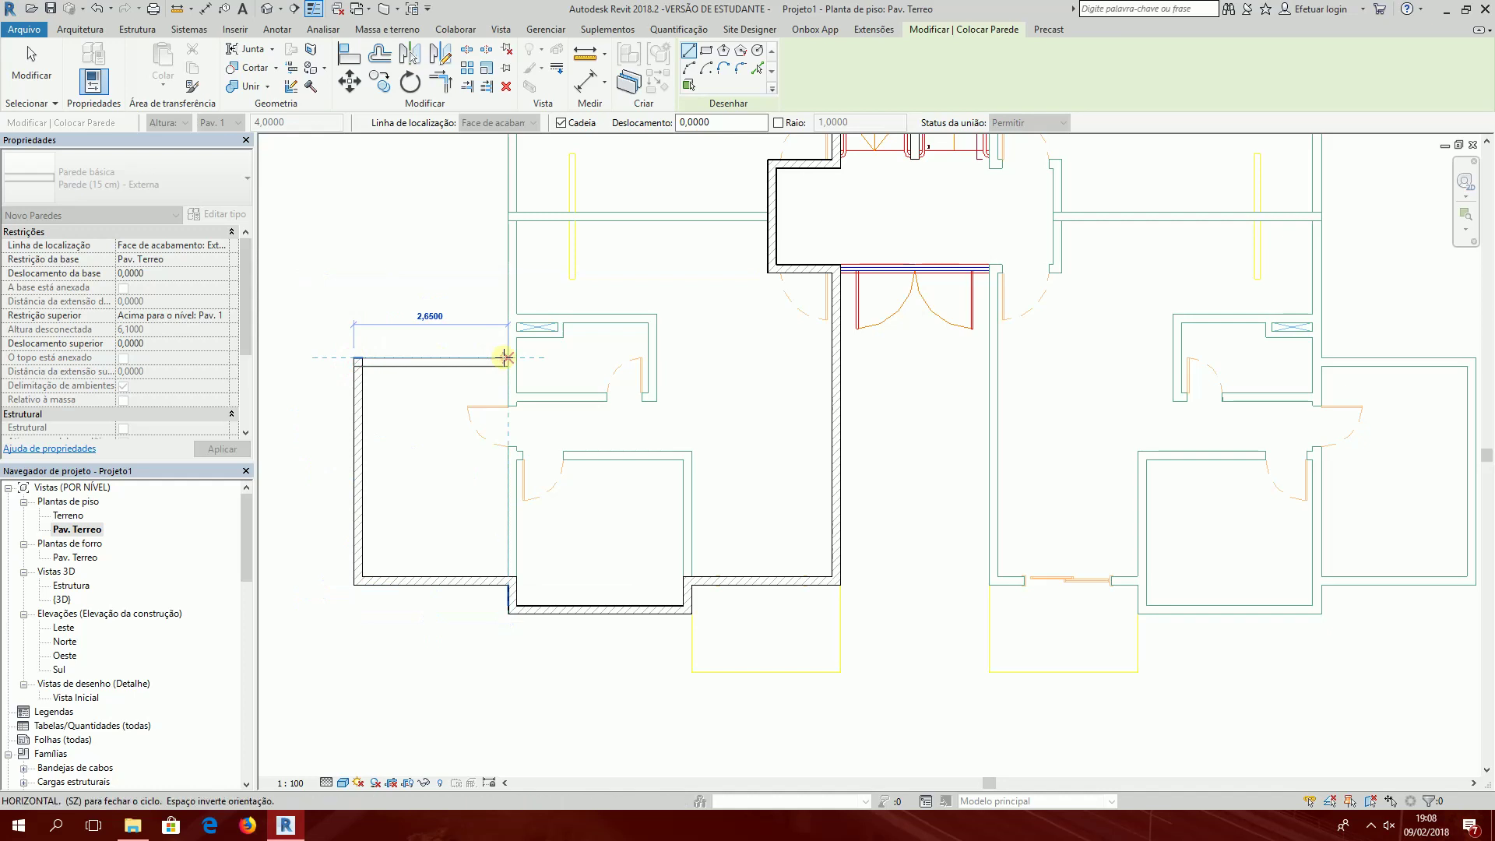
middle_drag(545, 400, 617, 650)
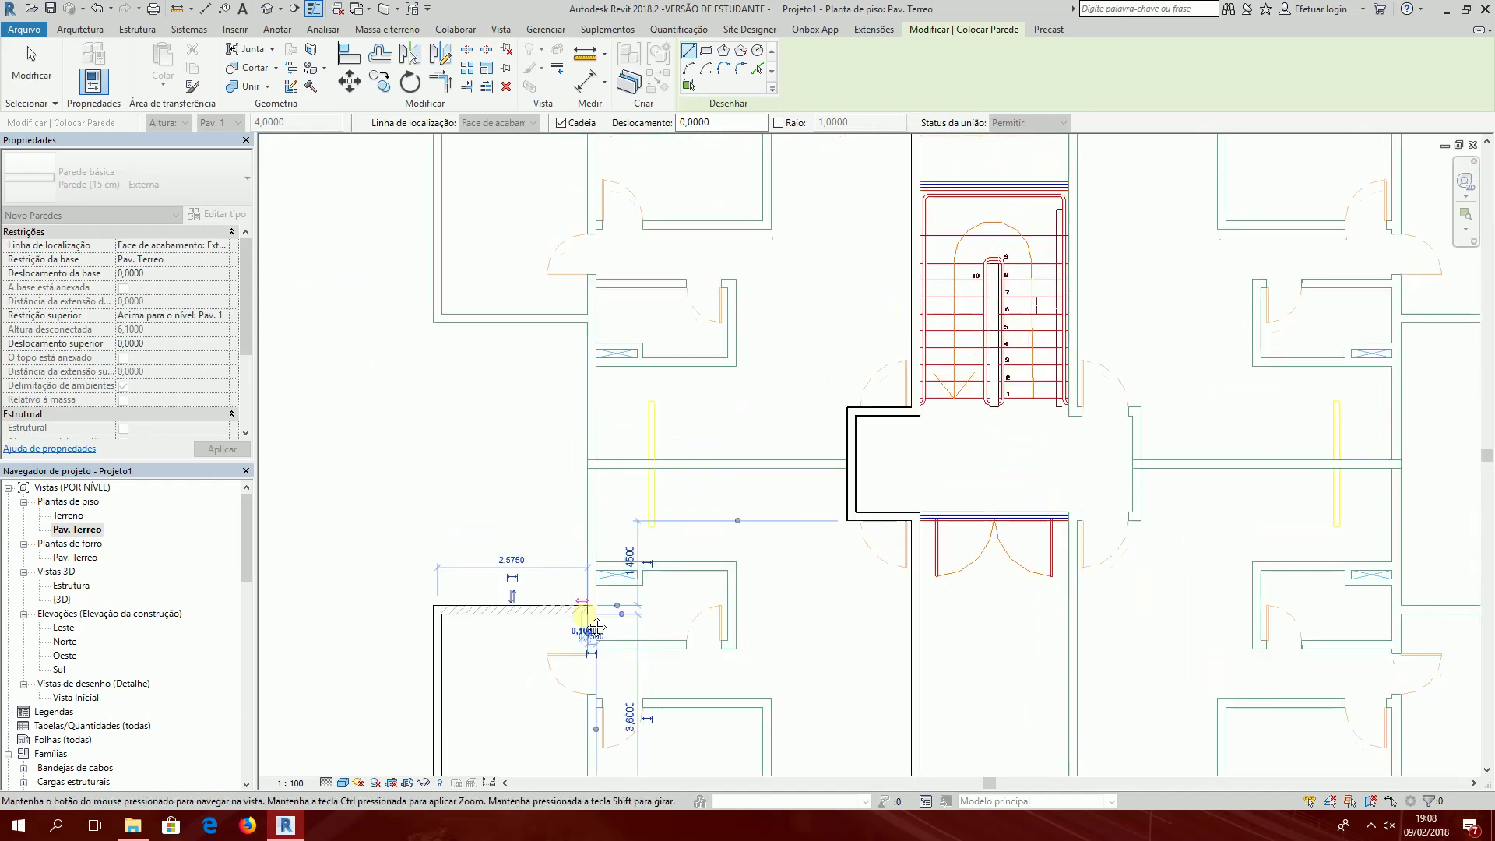
click(585, 337)
click(434, 327)
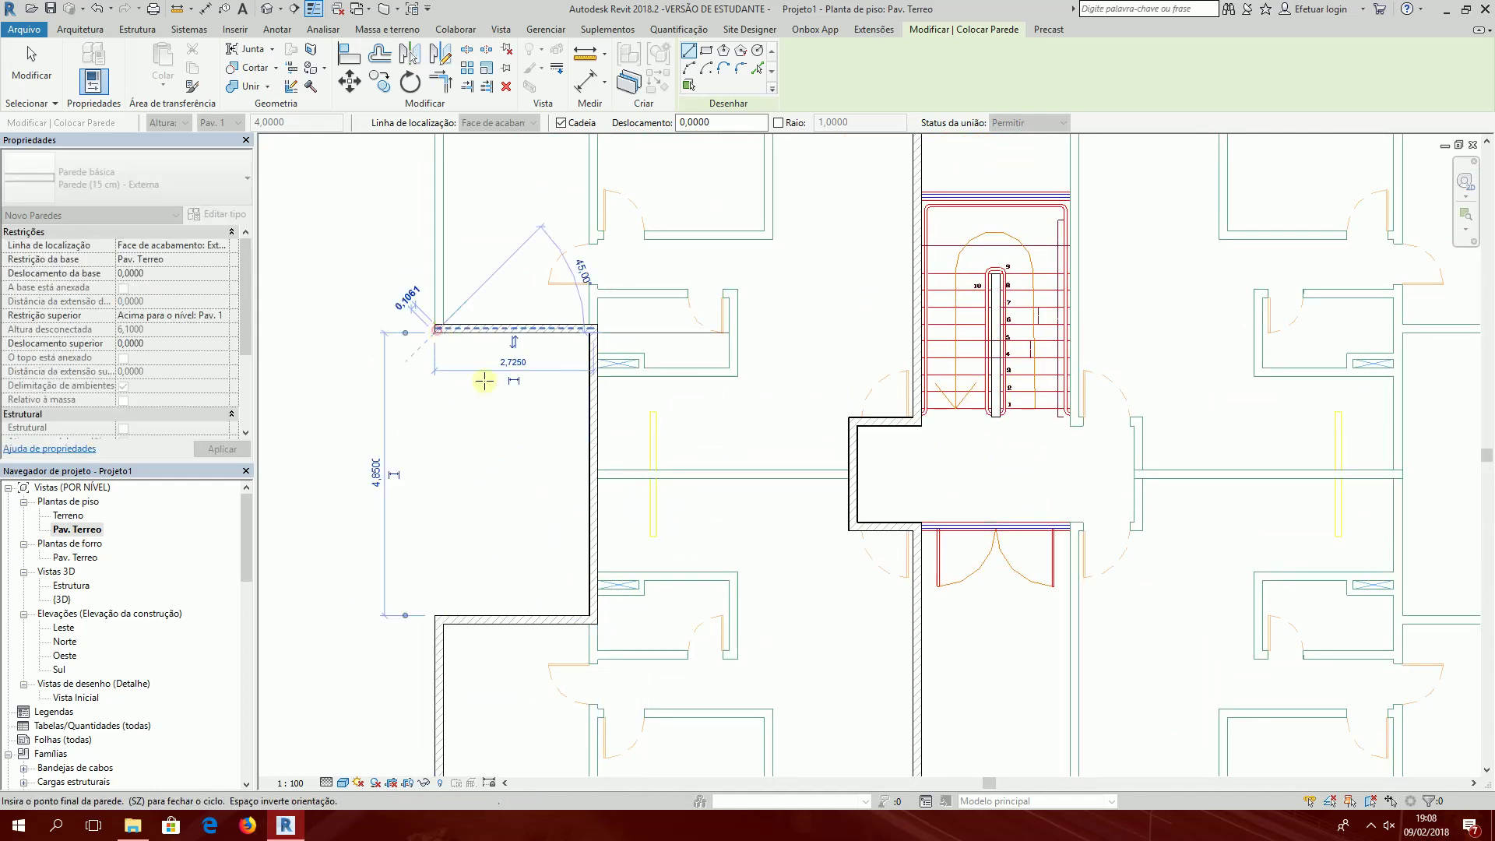
middle_drag(501, 415, 501, 564)
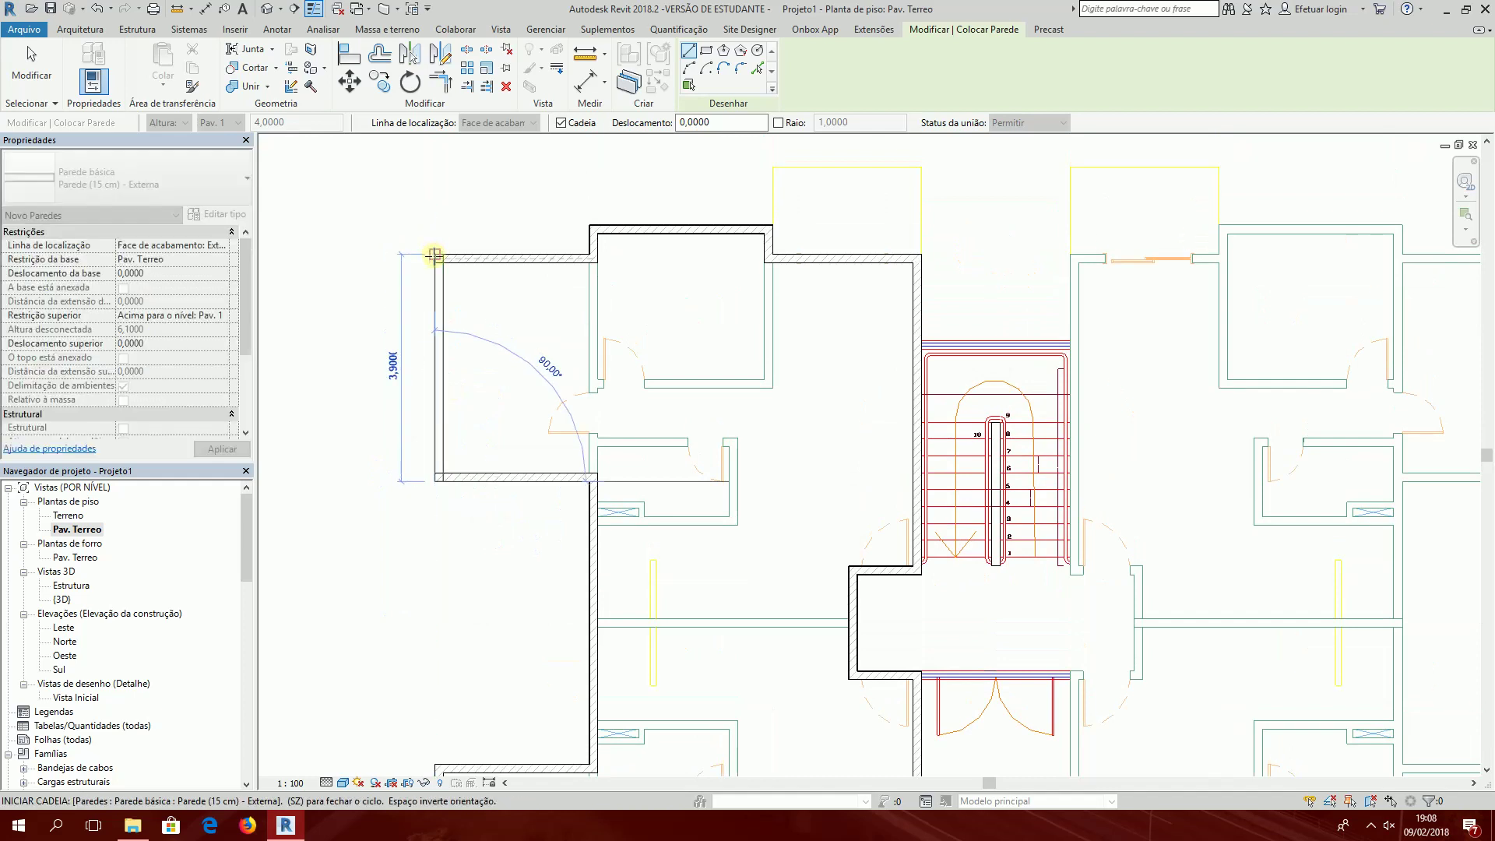
click(433, 255)
key(Escape)
key(Escape)
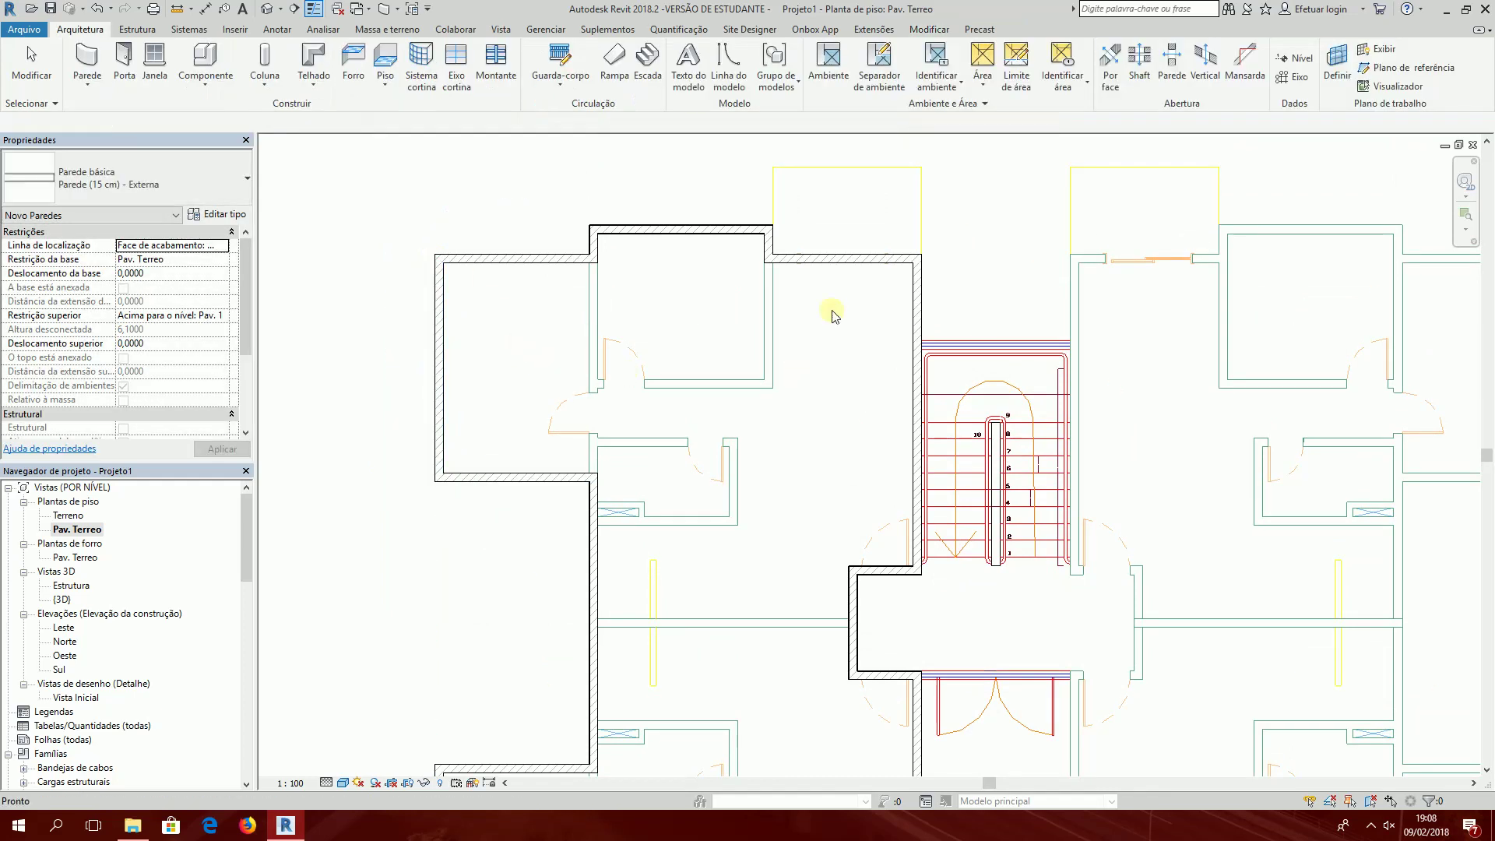
Step: Examine the west block's exterior walls against the imported floor plan, checking the corners, interior partitions and overall outline
scroll(808, 310, up, 8)
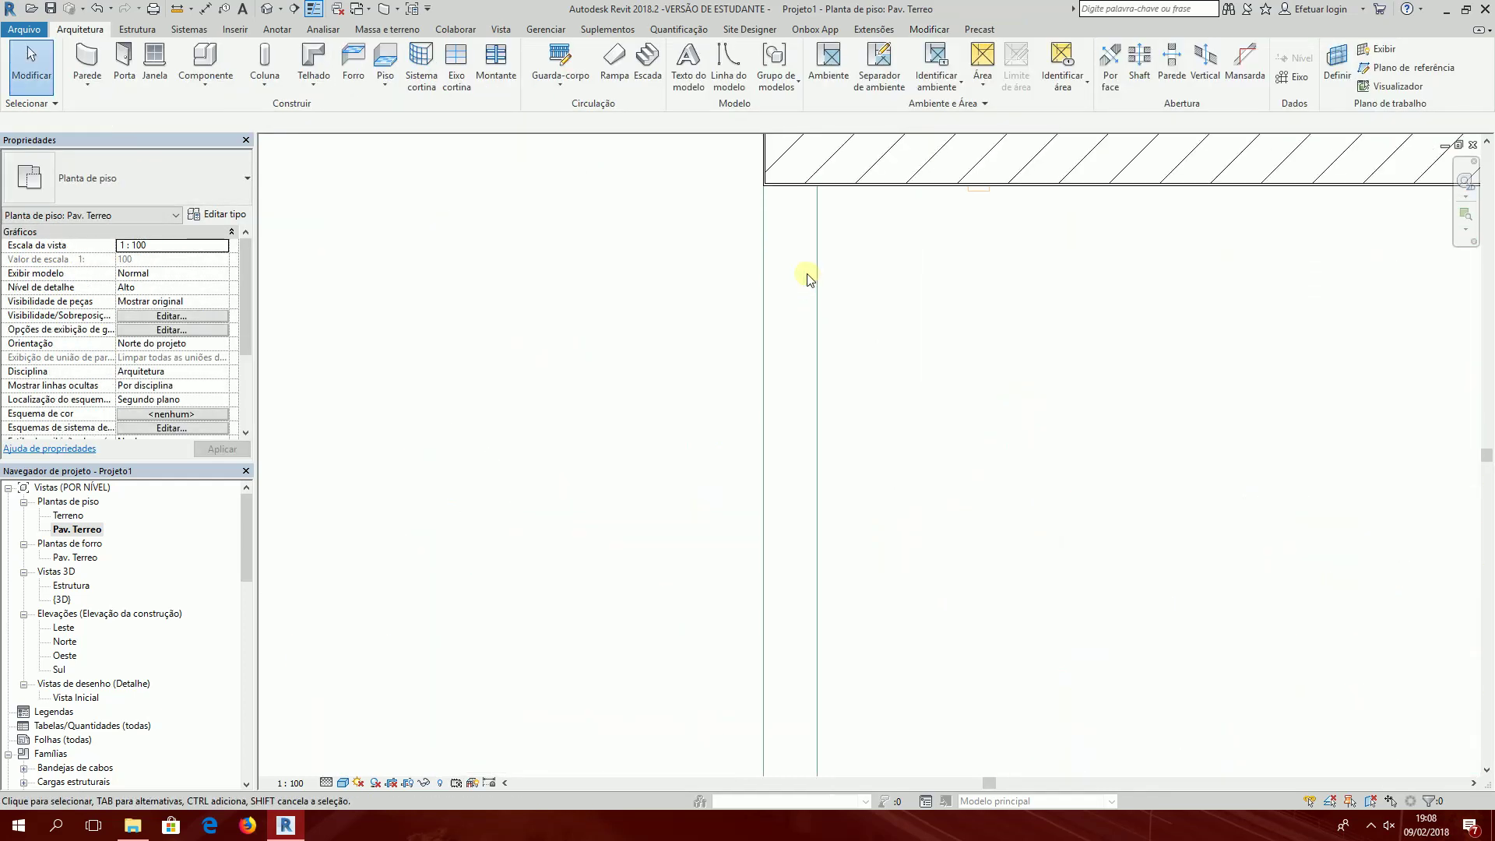
scroll(807, 280, down, 3)
scroll(1035, 444, down, 2)
scroll(1045, 451, up, 2)
scroll(1001, 436, down, 1)
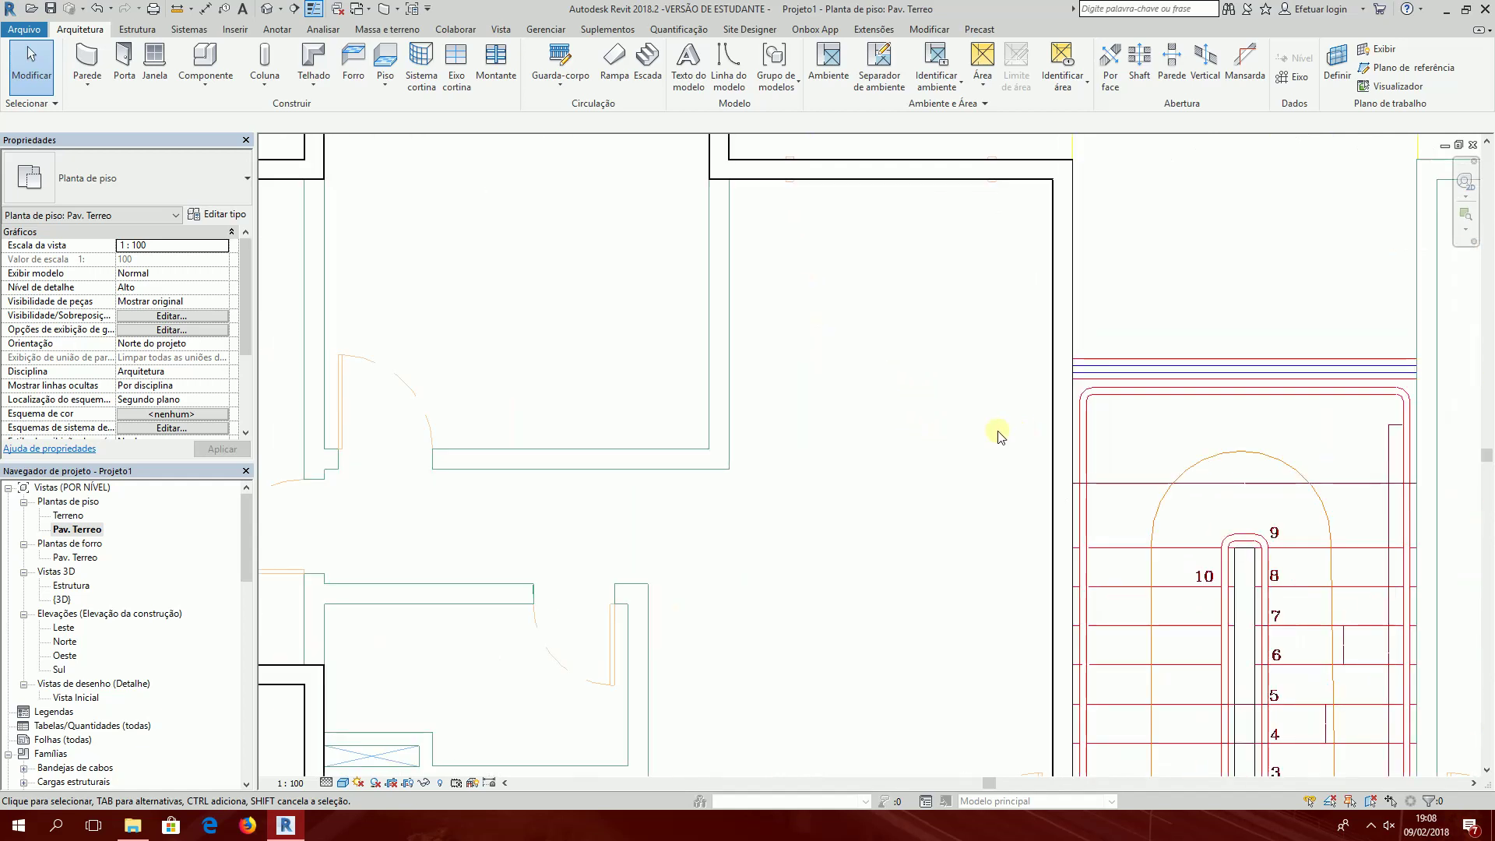
scroll(944, 234, down, 2)
scroll(550, 574, down, 1)
scroll(524, 535, up, 2)
scroll(514, 510, up, 3)
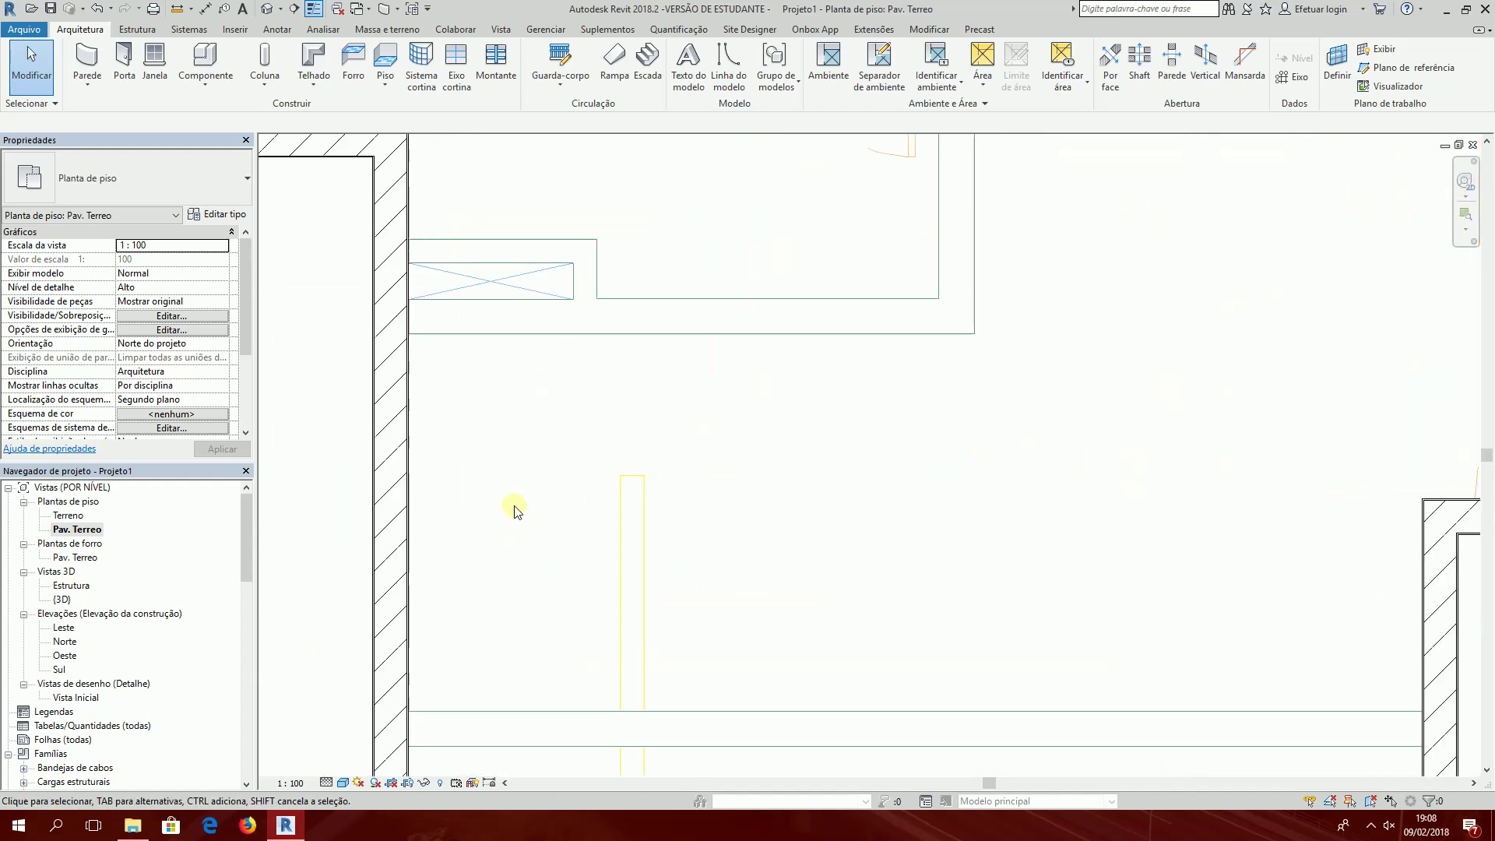
scroll(514, 507, down, 2)
scroll(548, 597, down, 1)
scroll(605, 374, up, 1)
scroll(519, 615, up, 2)
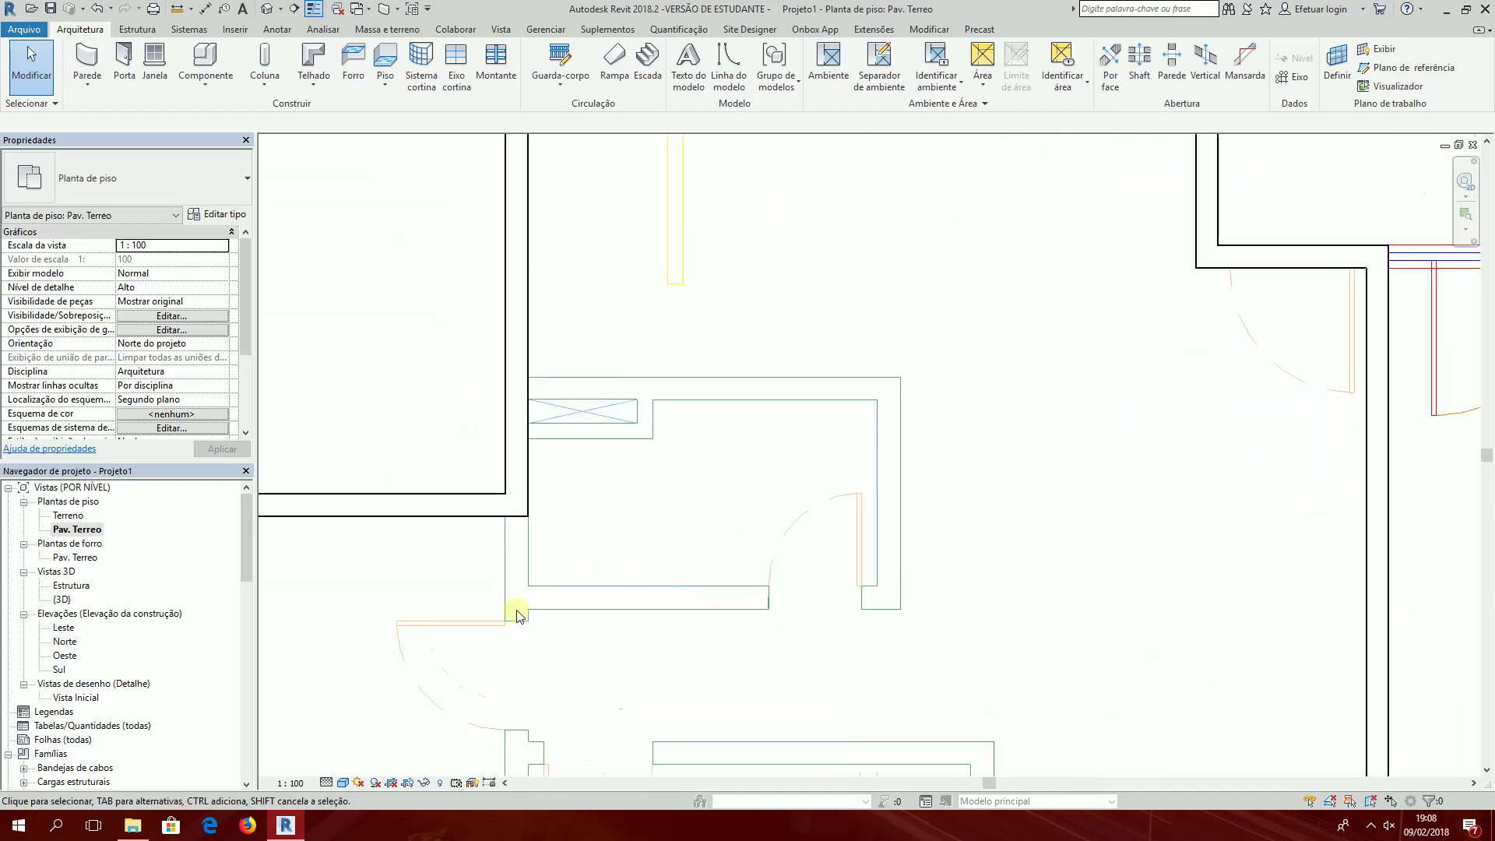
scroll(519, 616, up, 2)
scroll(511, 601, down, 1)
scroll(494, 591, down, 2)
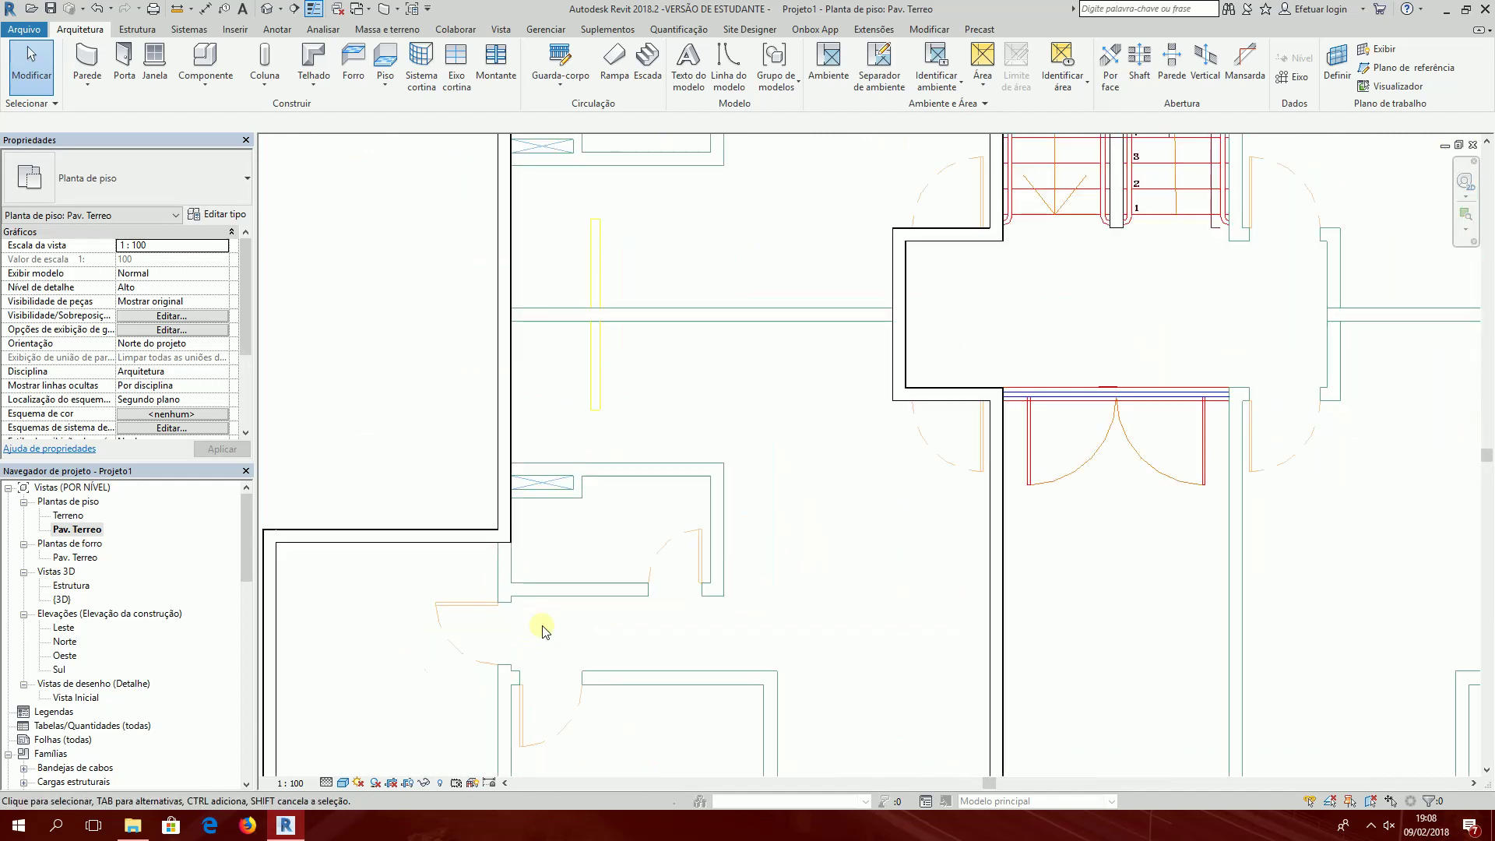
scroll(577, 507, down, 1)
scroll(888, 651, down, 2)
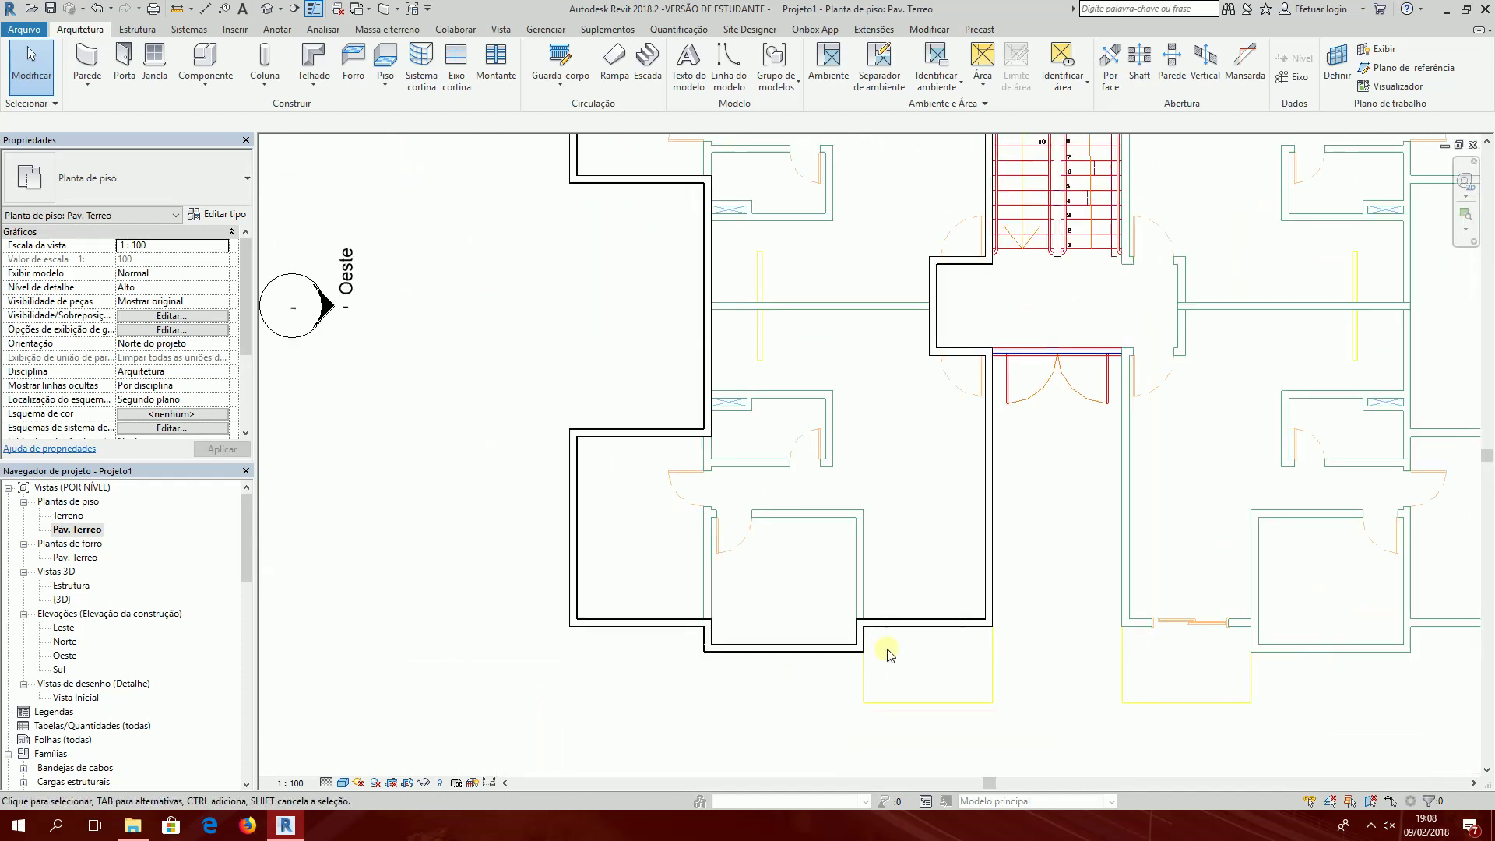
scroll(888, 651, down, 2)
scroll(874, 527, up, 1)
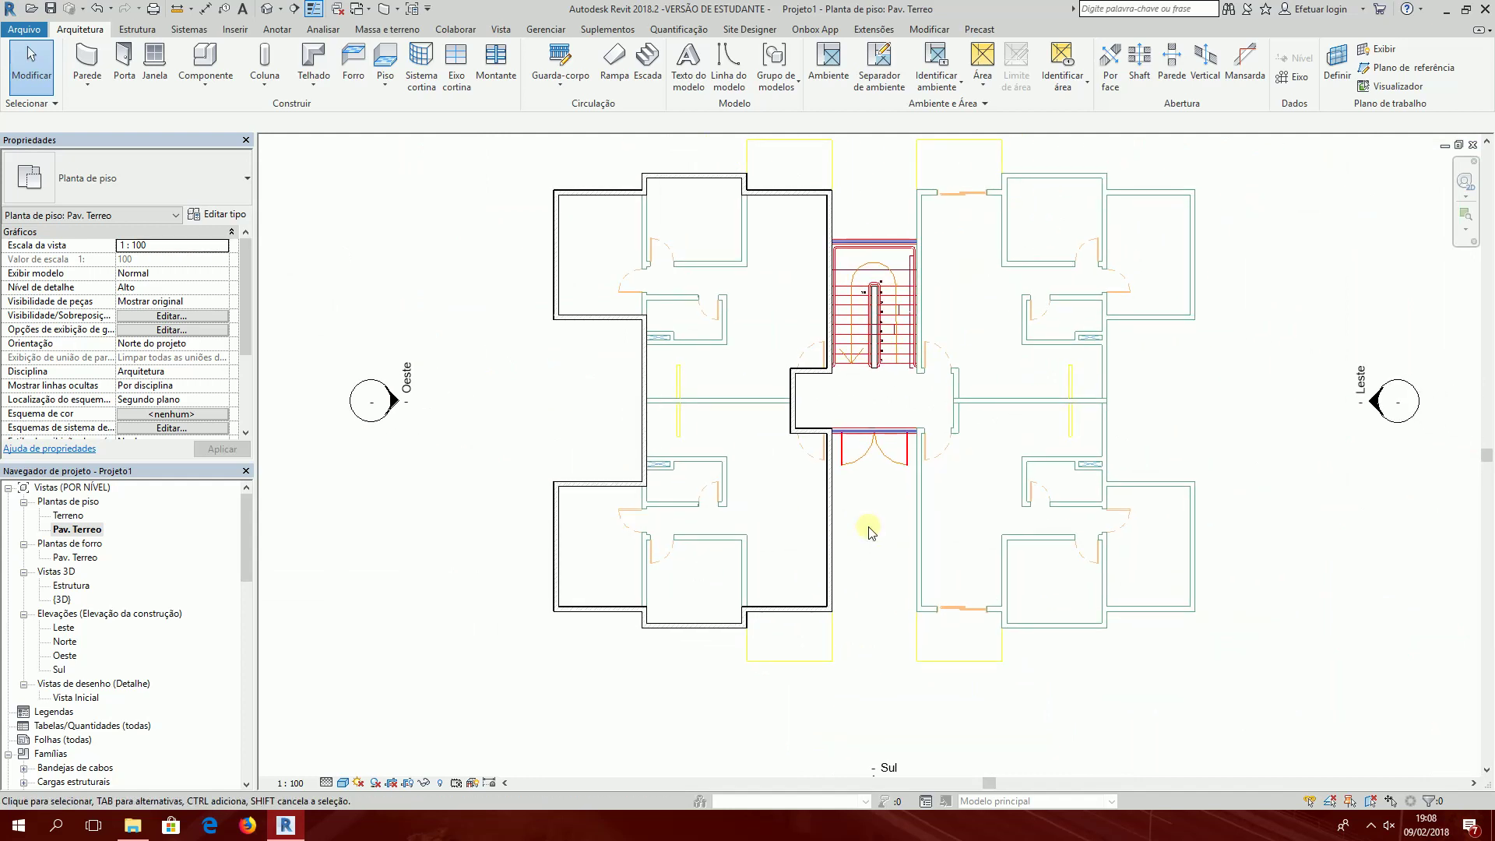
Step: Open the default 3D view to inspect the exterior walls, dismissing the save reminder without saving
click(267, 10)
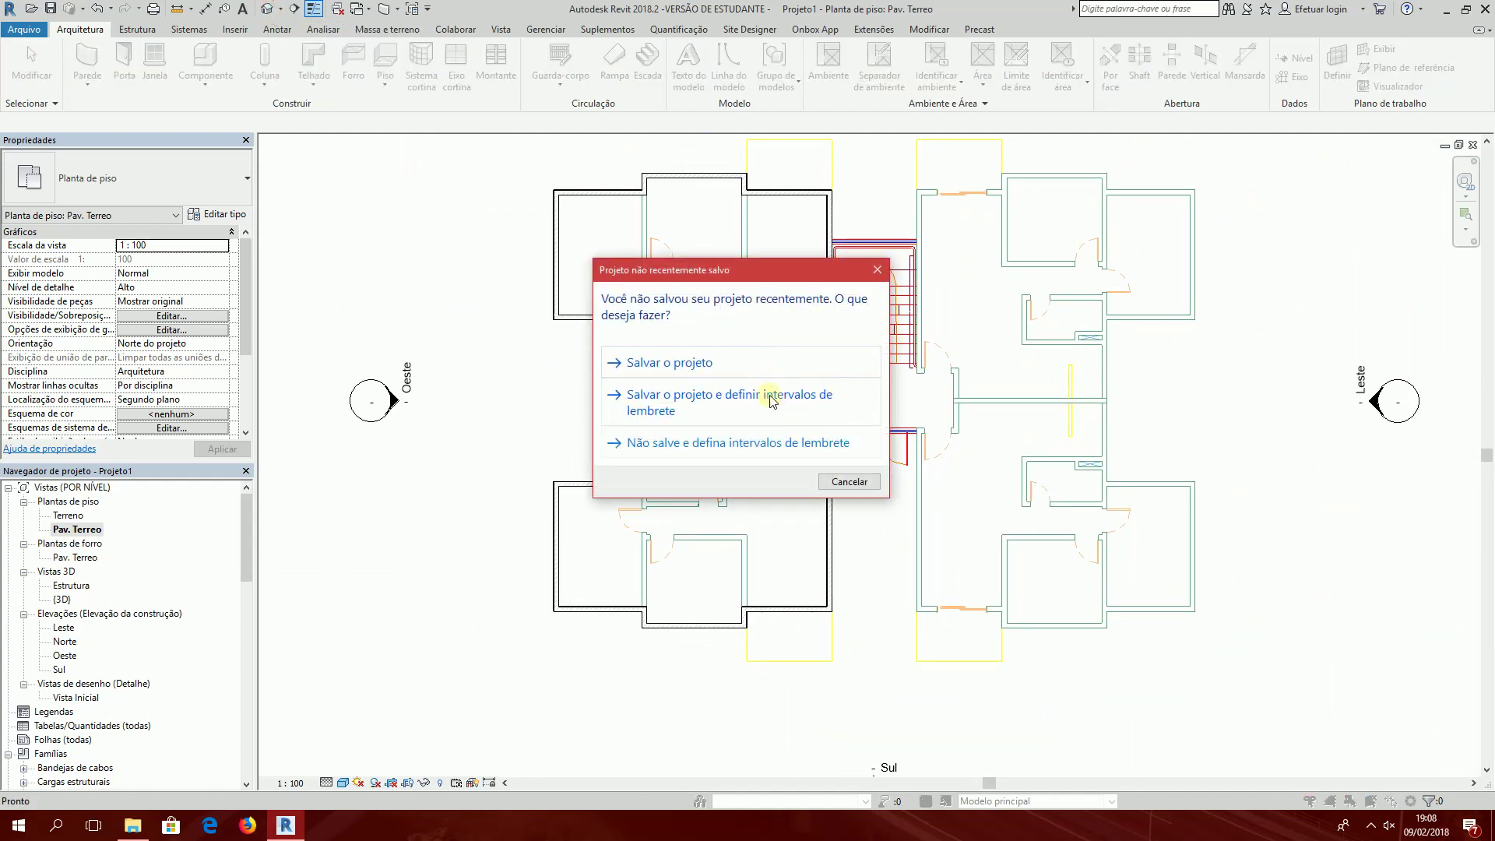
click(848, 483)
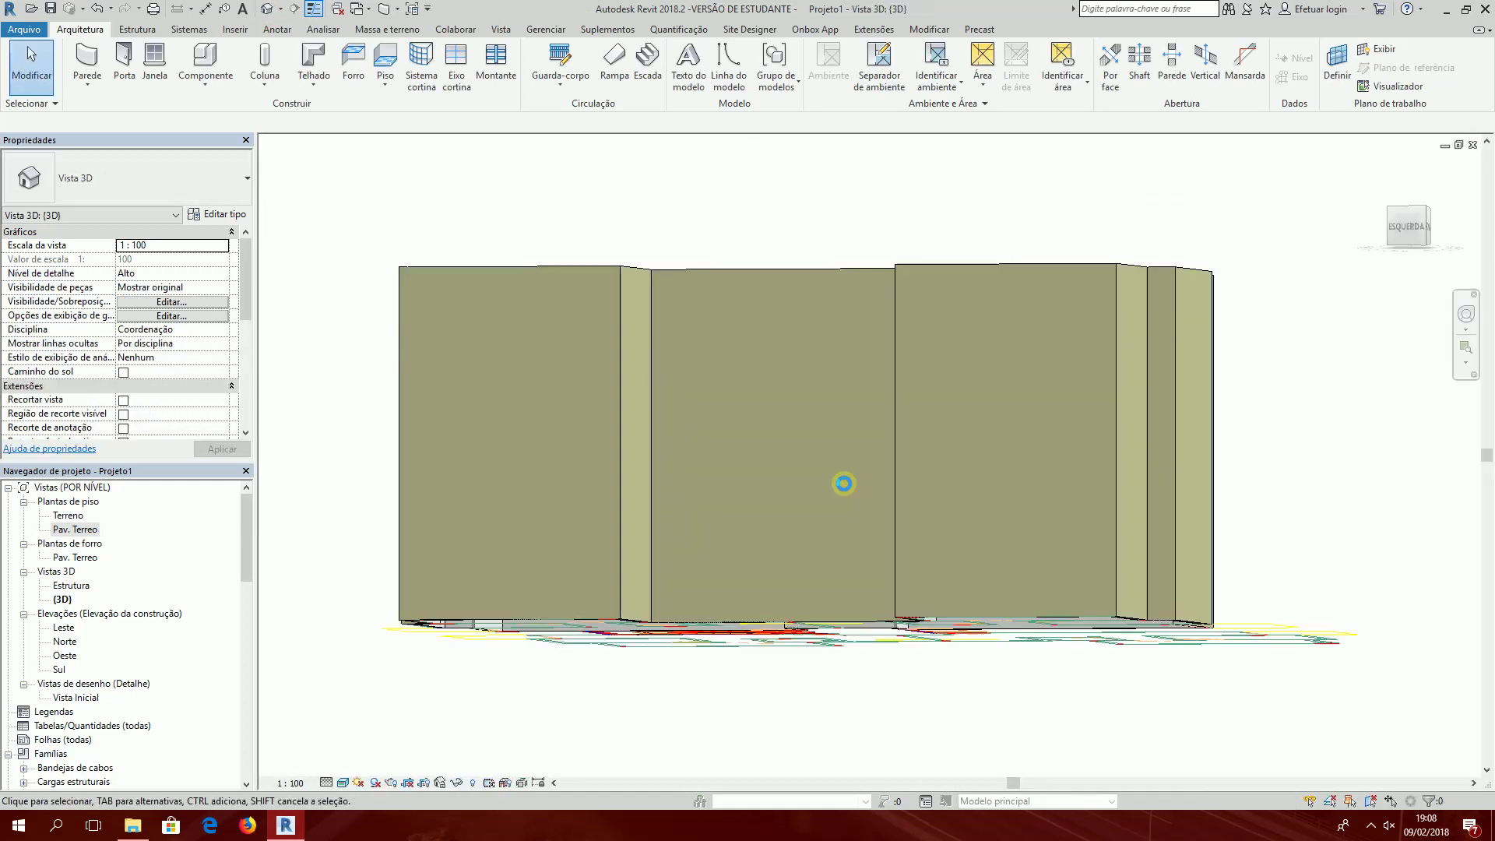
Step: Close the Vista Inicial drafting view and tile the 3D view and Pav. Terreo floor plan side by side
shift+middle_drag(1035, 400, 867, 568)
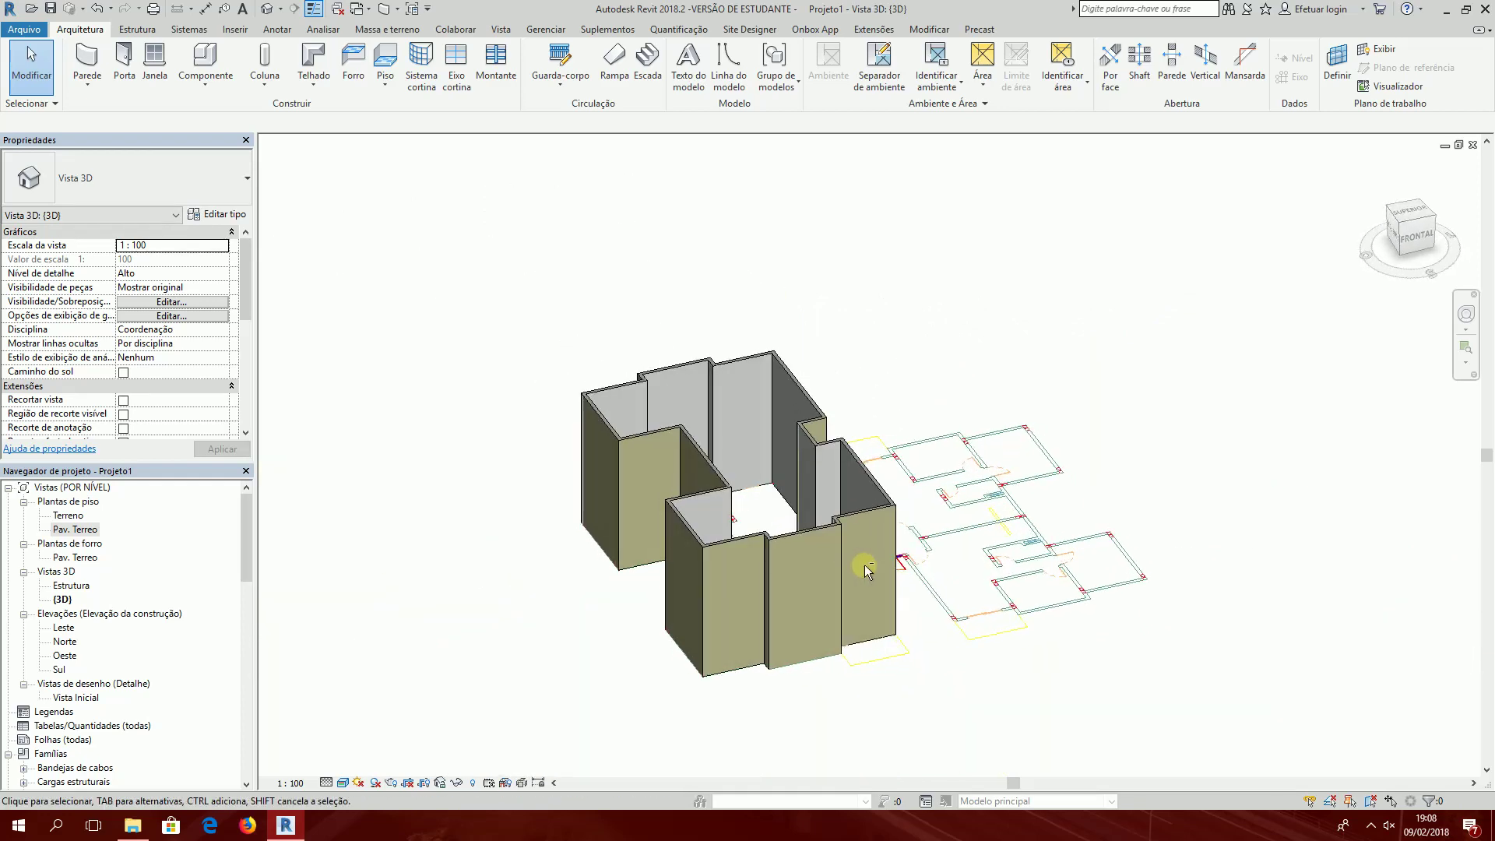
key(w)
key(t)
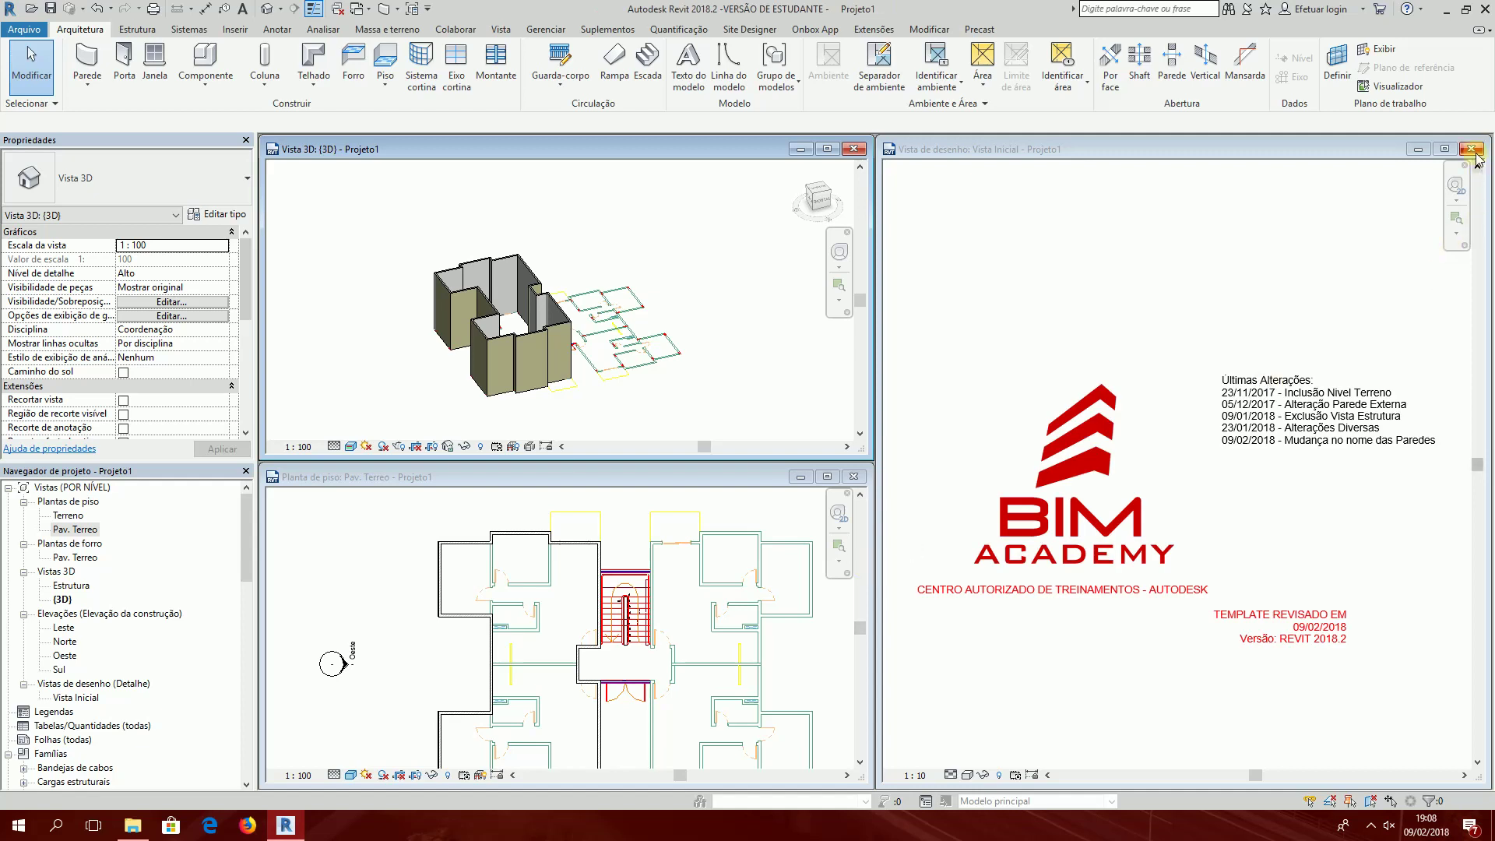
click(1476, 154)
key(w)
key(t)
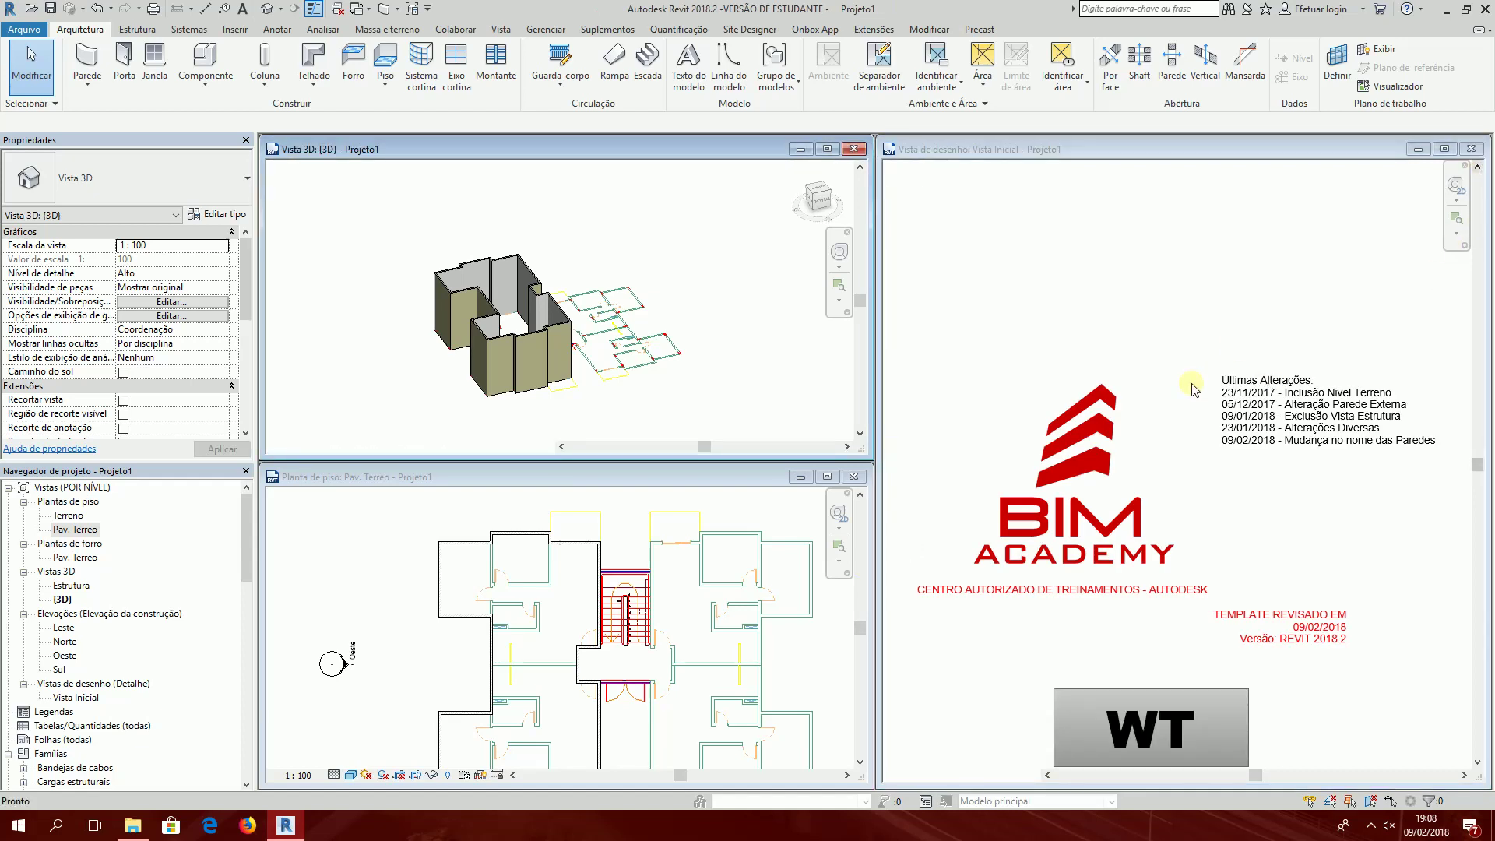
key(w)
key(t)
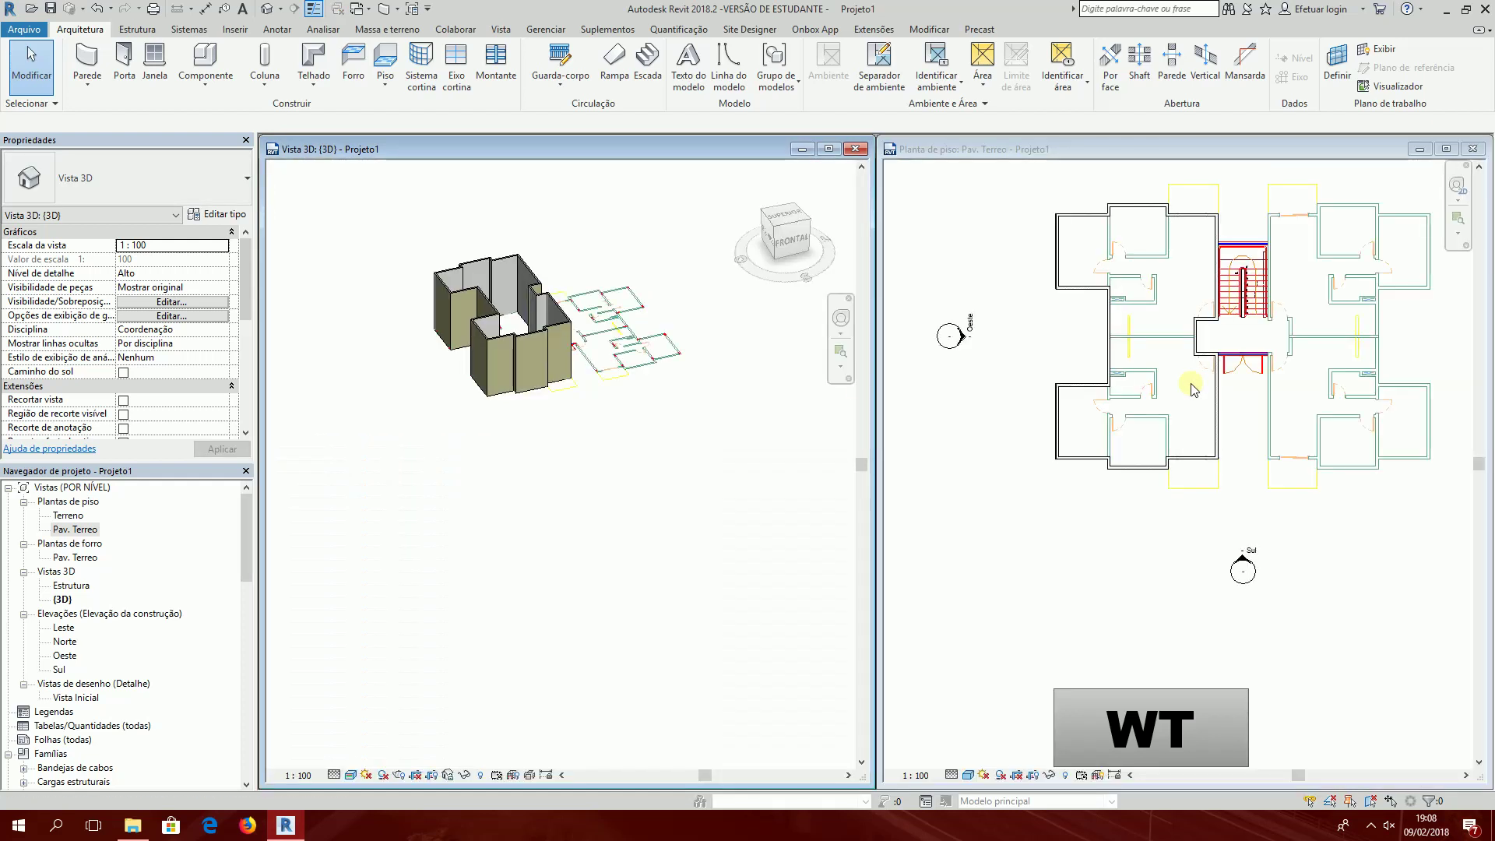
Step: Inspect the west block's walls in both tiled views and maximize the Pav. Terreo floor plan
scroll(700, 436, up, 5)
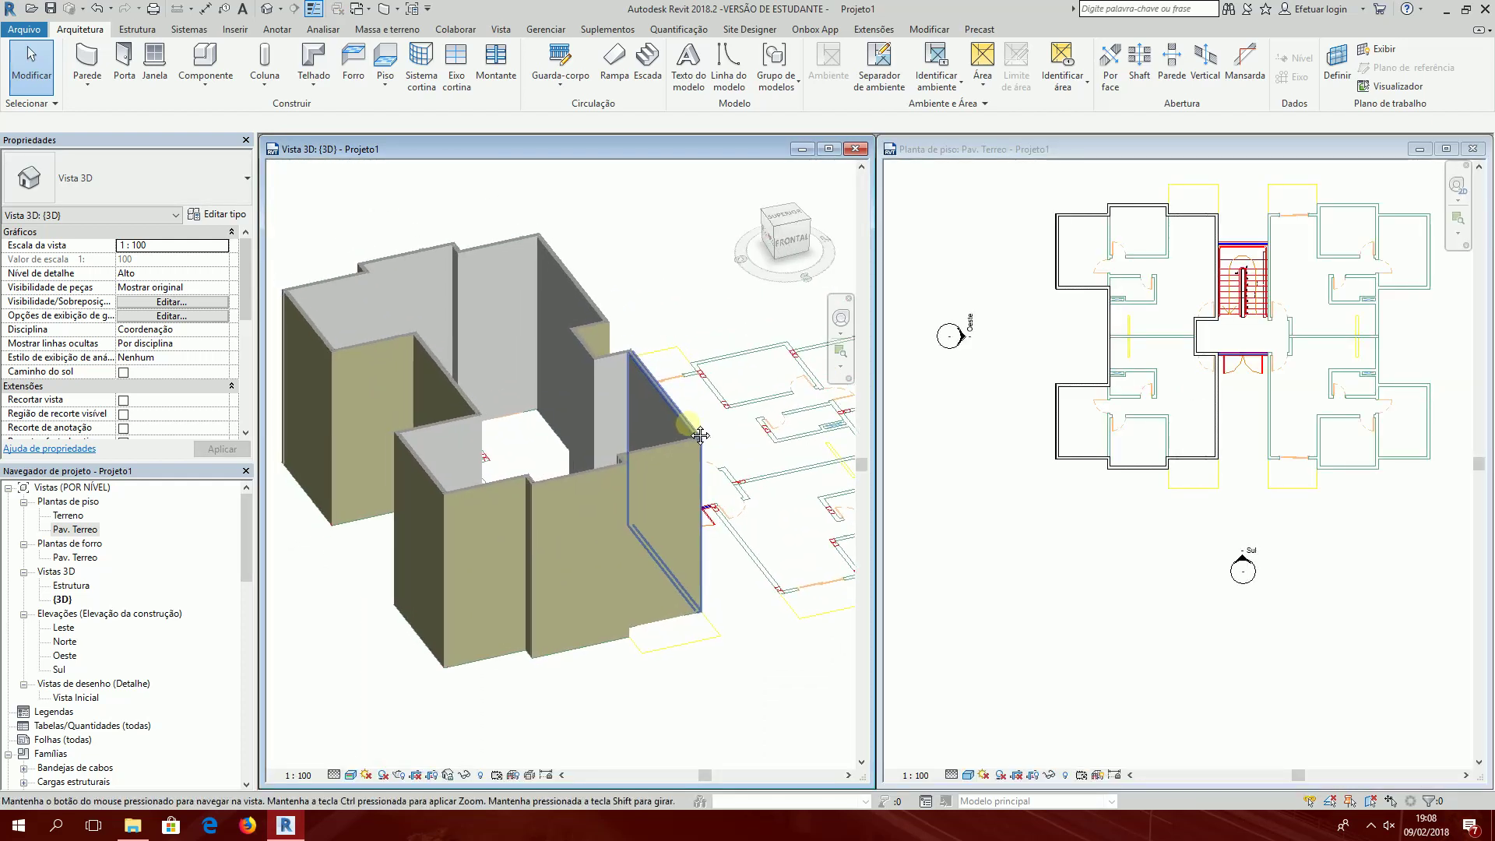
scroll(700, 435, up, 3)
scroll(1114, 538, up, 2)
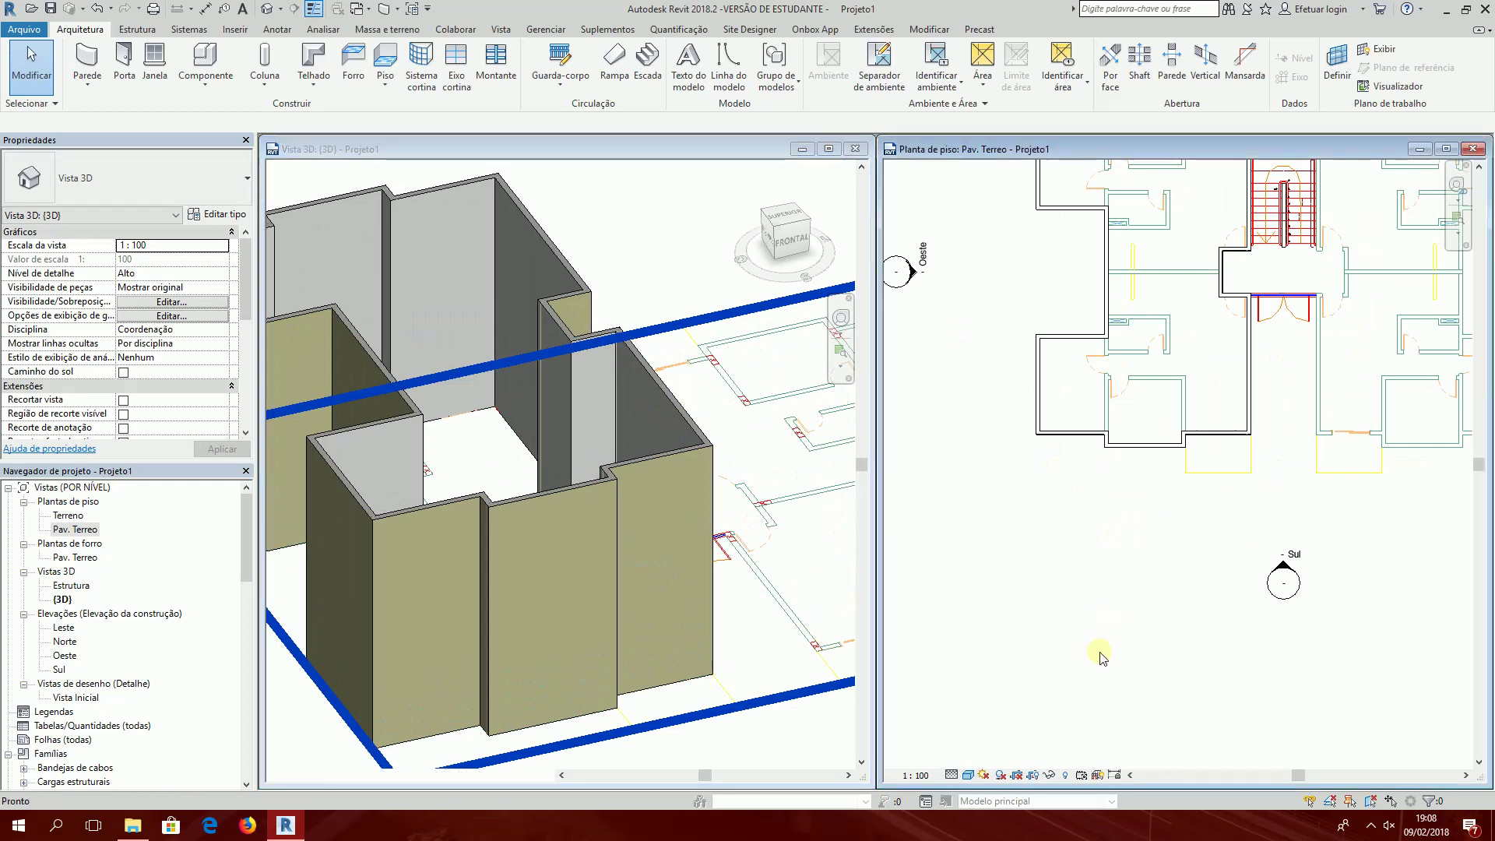
middle_click(1076, 525)
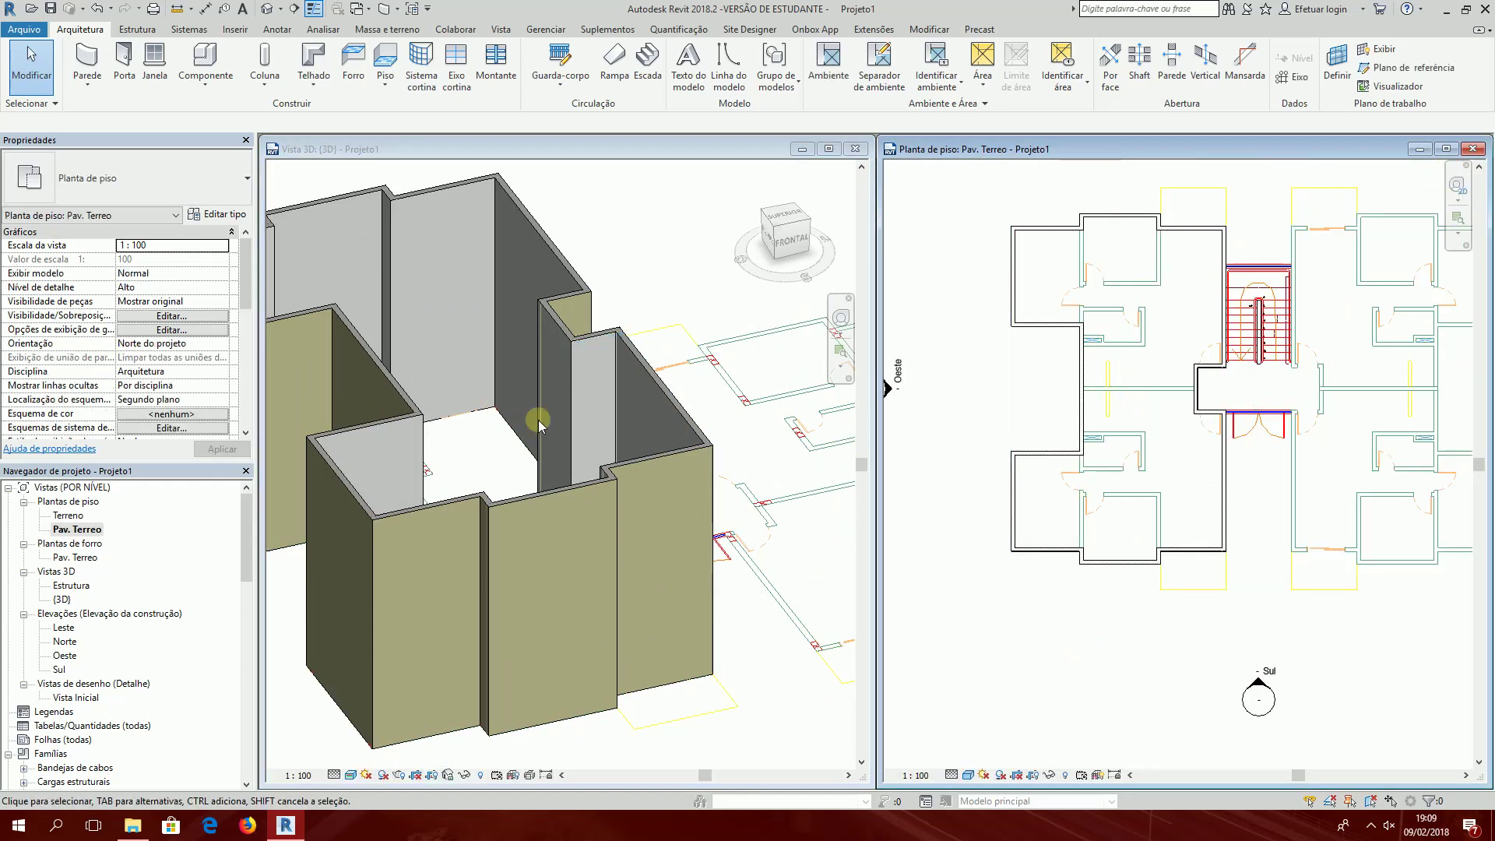
click(1447, 148)
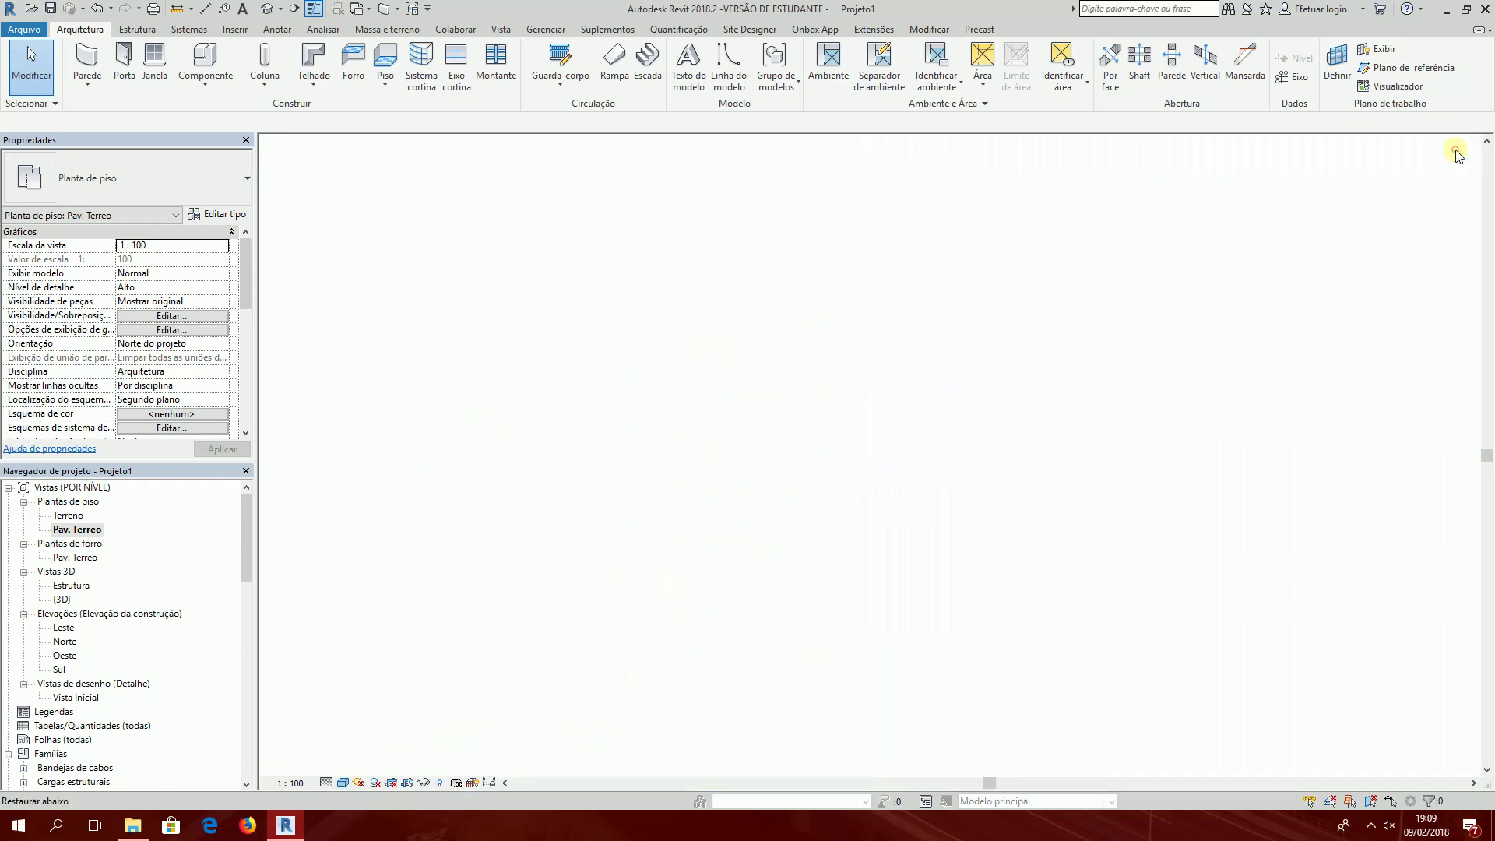
scroll(778, 357, up, 8)
middle_drag(682, 408, 767, 442)
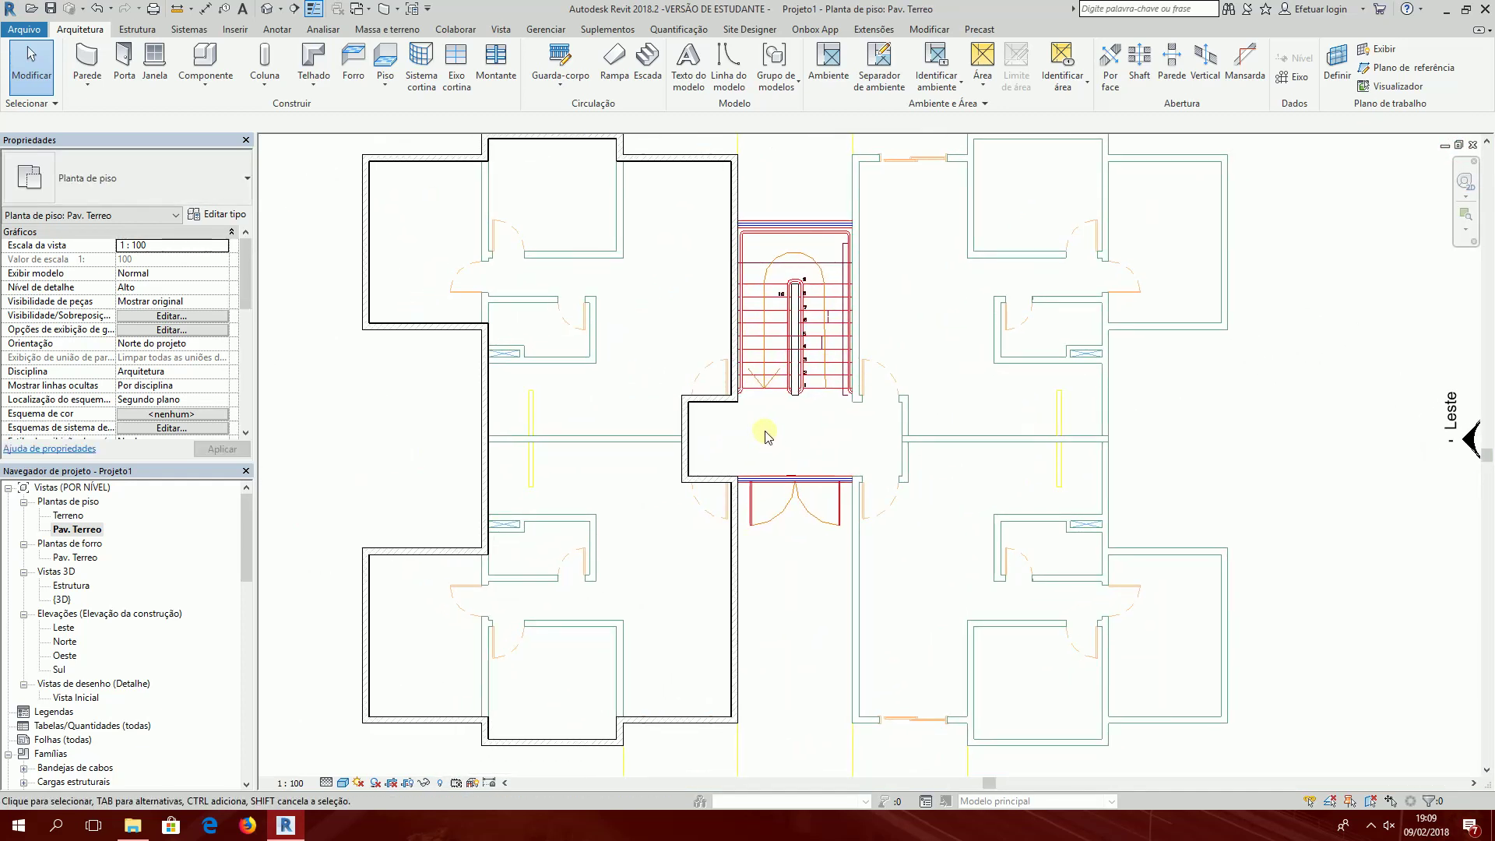
middle_drag(612, 379, 627, 384)
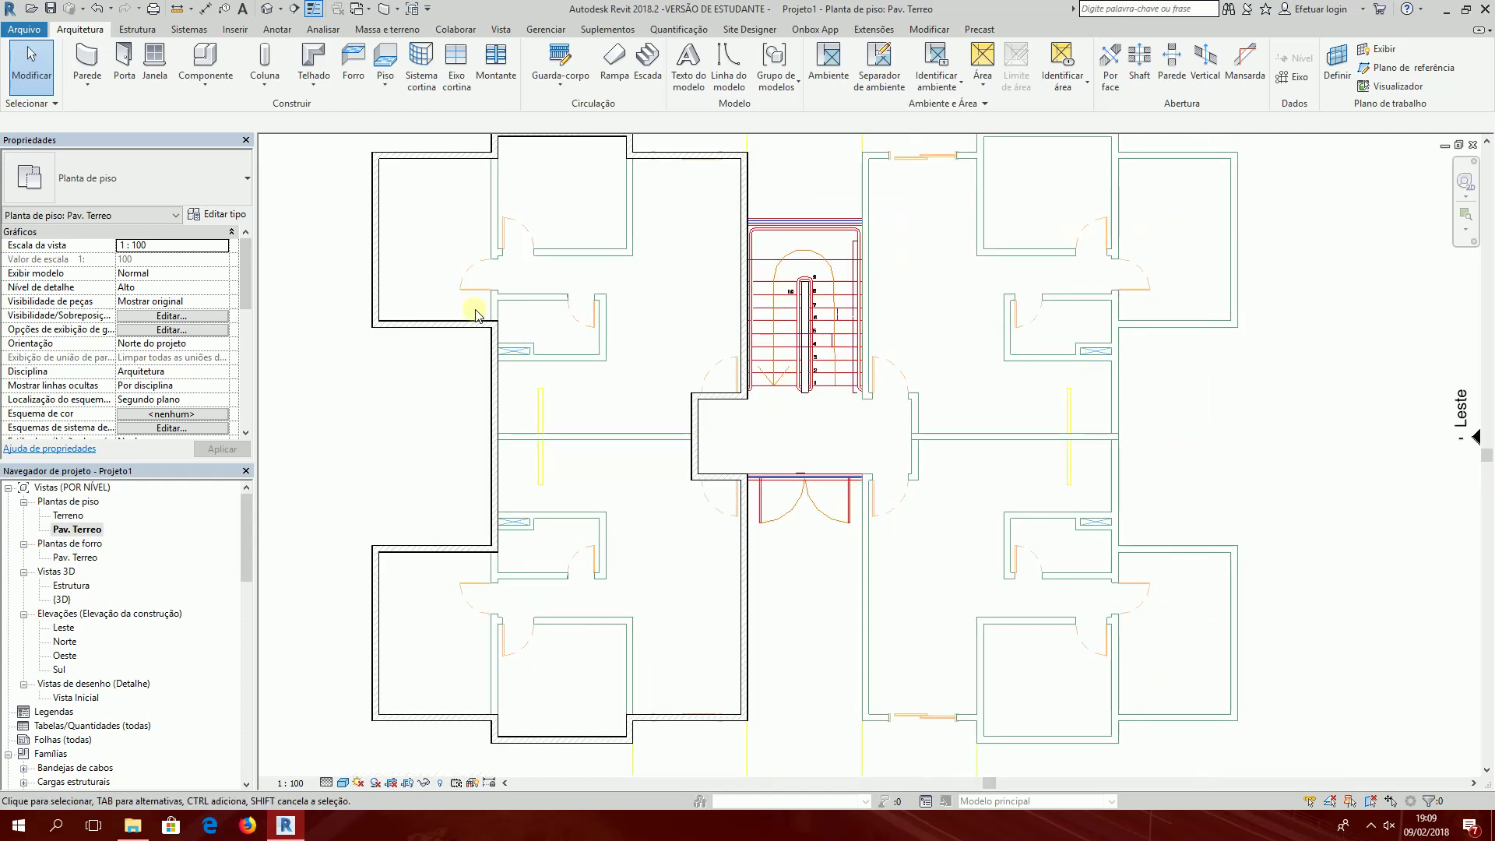
Step: Draw a Parede (15 cm) - Interna wall up to Pav. 1 along the east side of the west block's northwest room
click(86, 61)
click(128, 187)
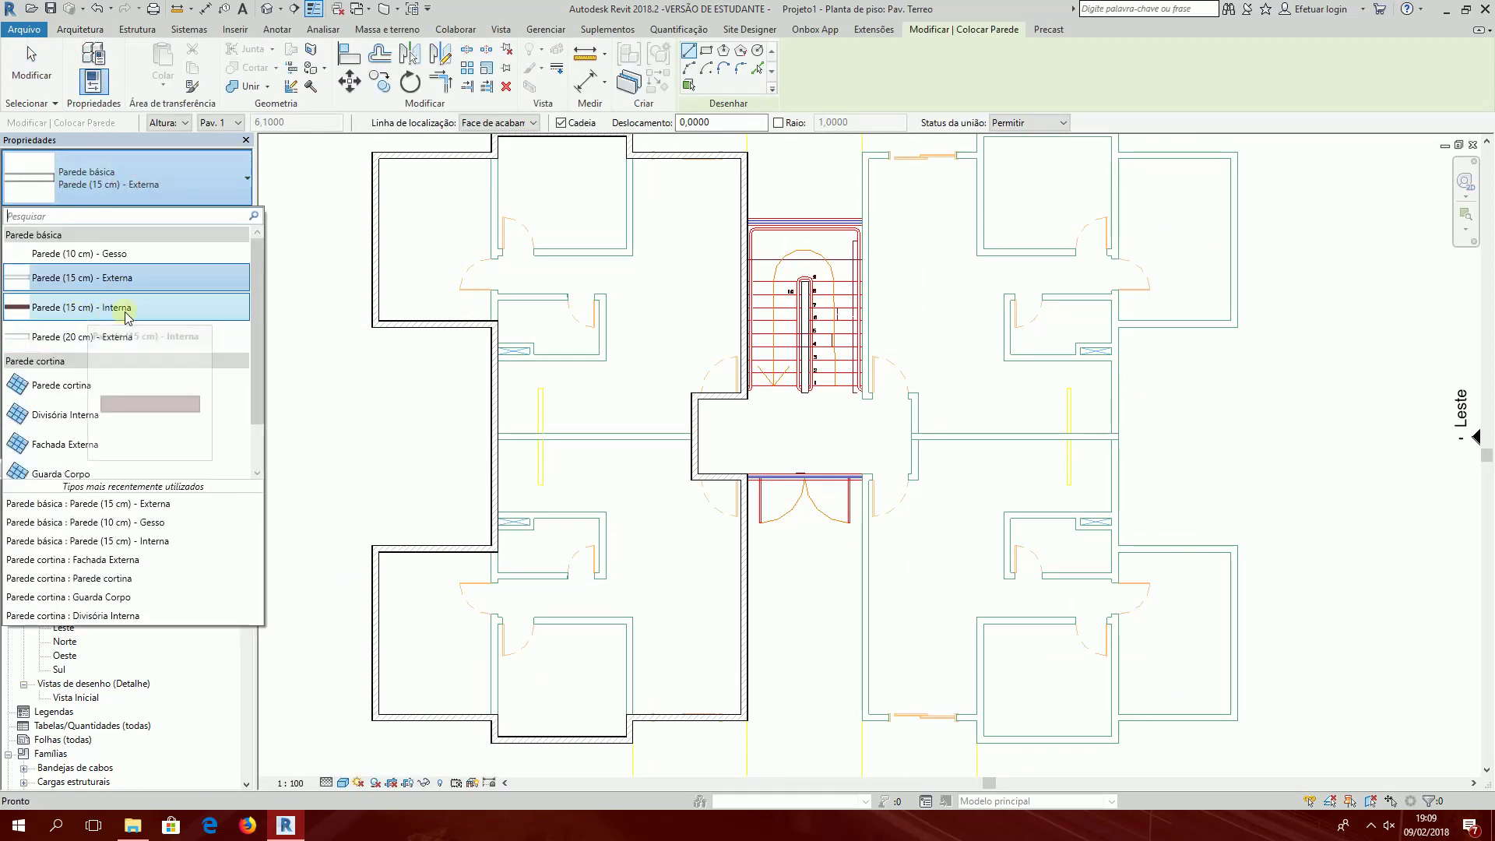
click(123, 315)
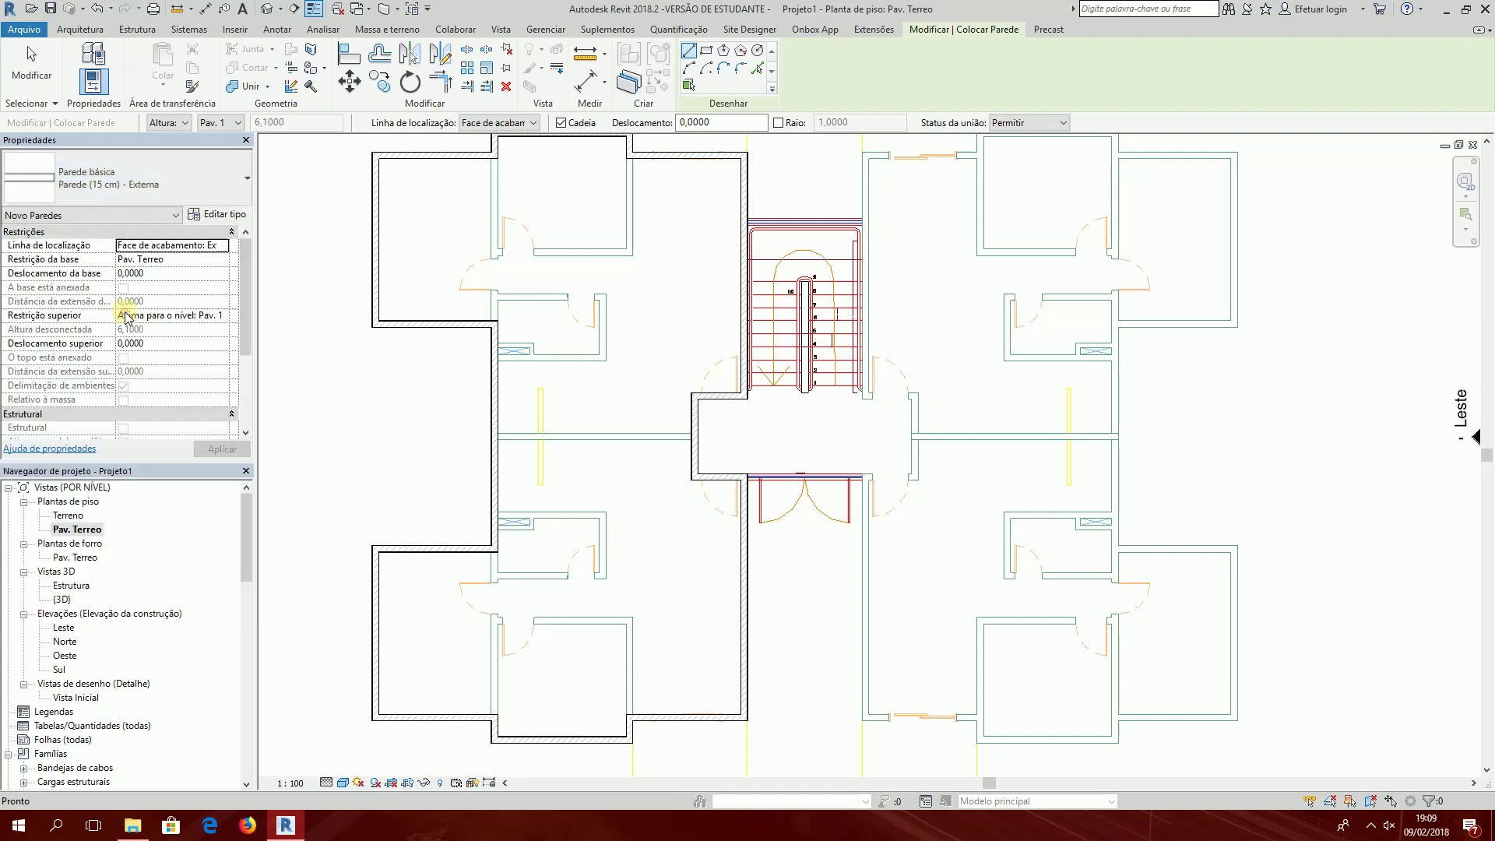
click(496, 160)
click(495, 308)
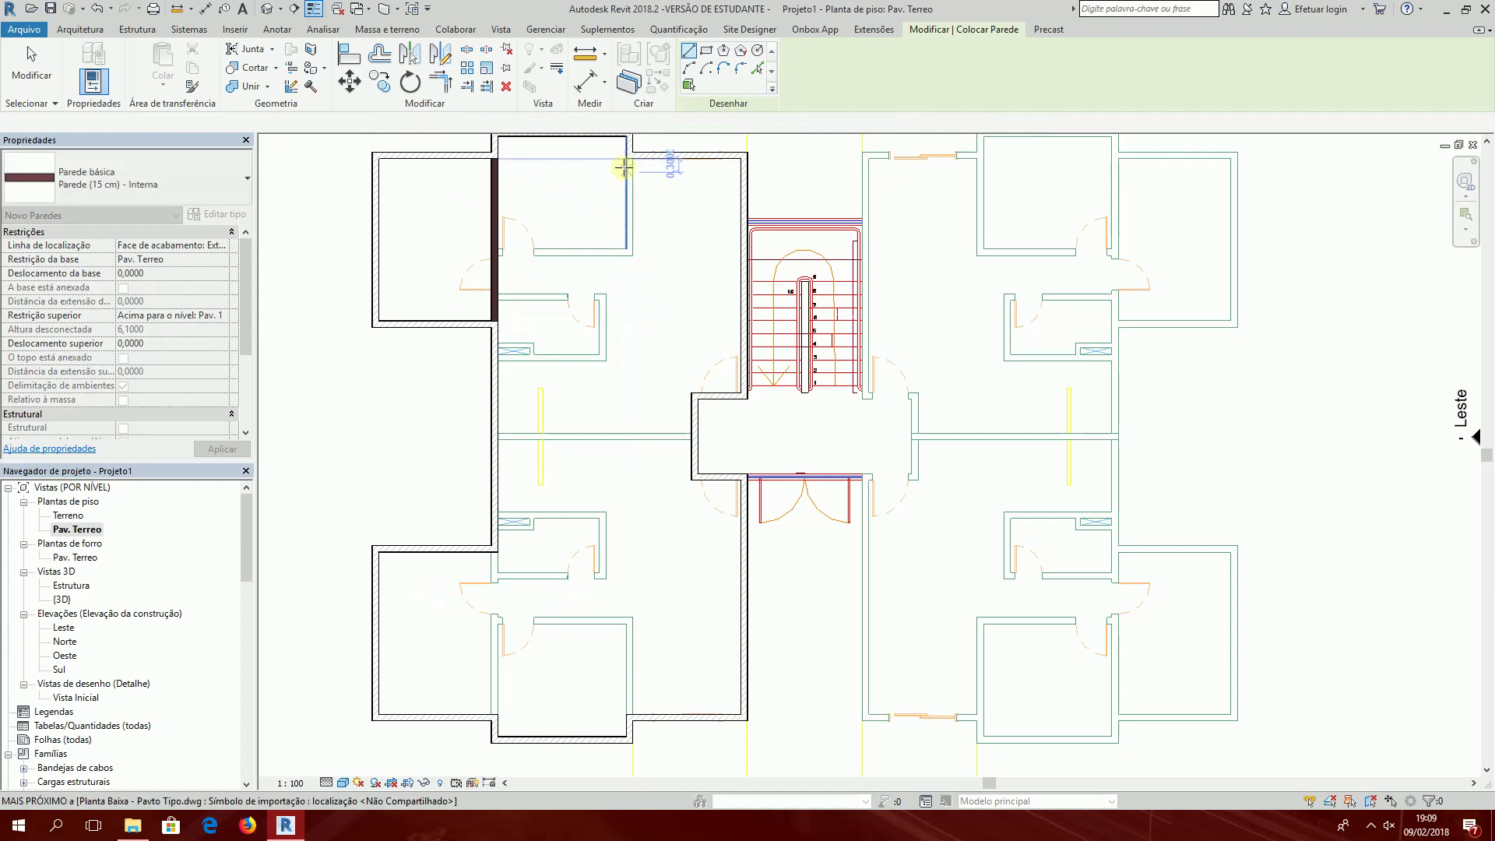
key(Escape)
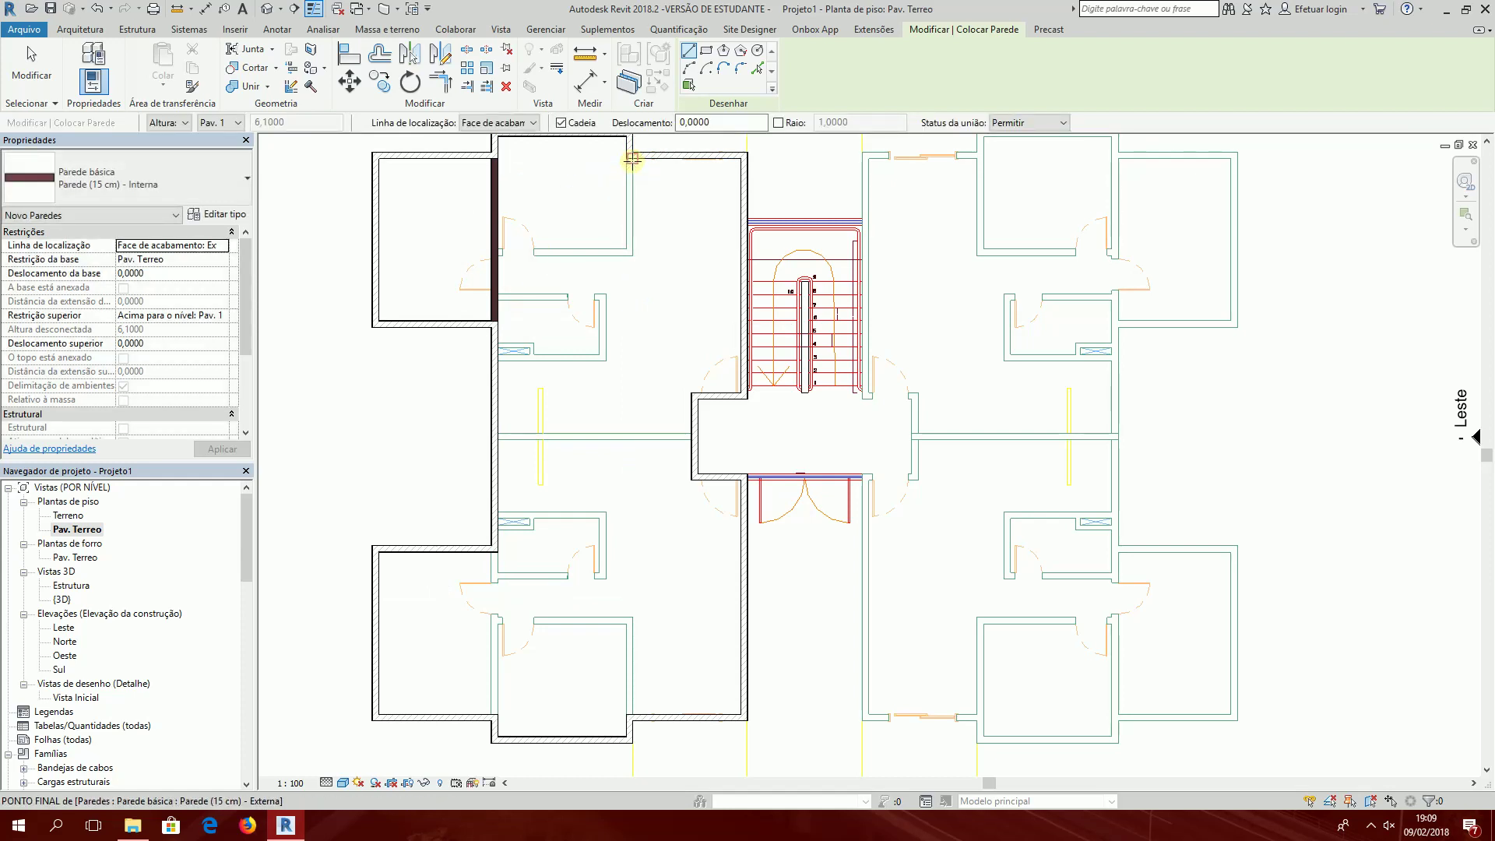
Step: Draw the adjoining north room's east wall, about 2.15 m long, and its south wall back to the first partition
click(632, 159)
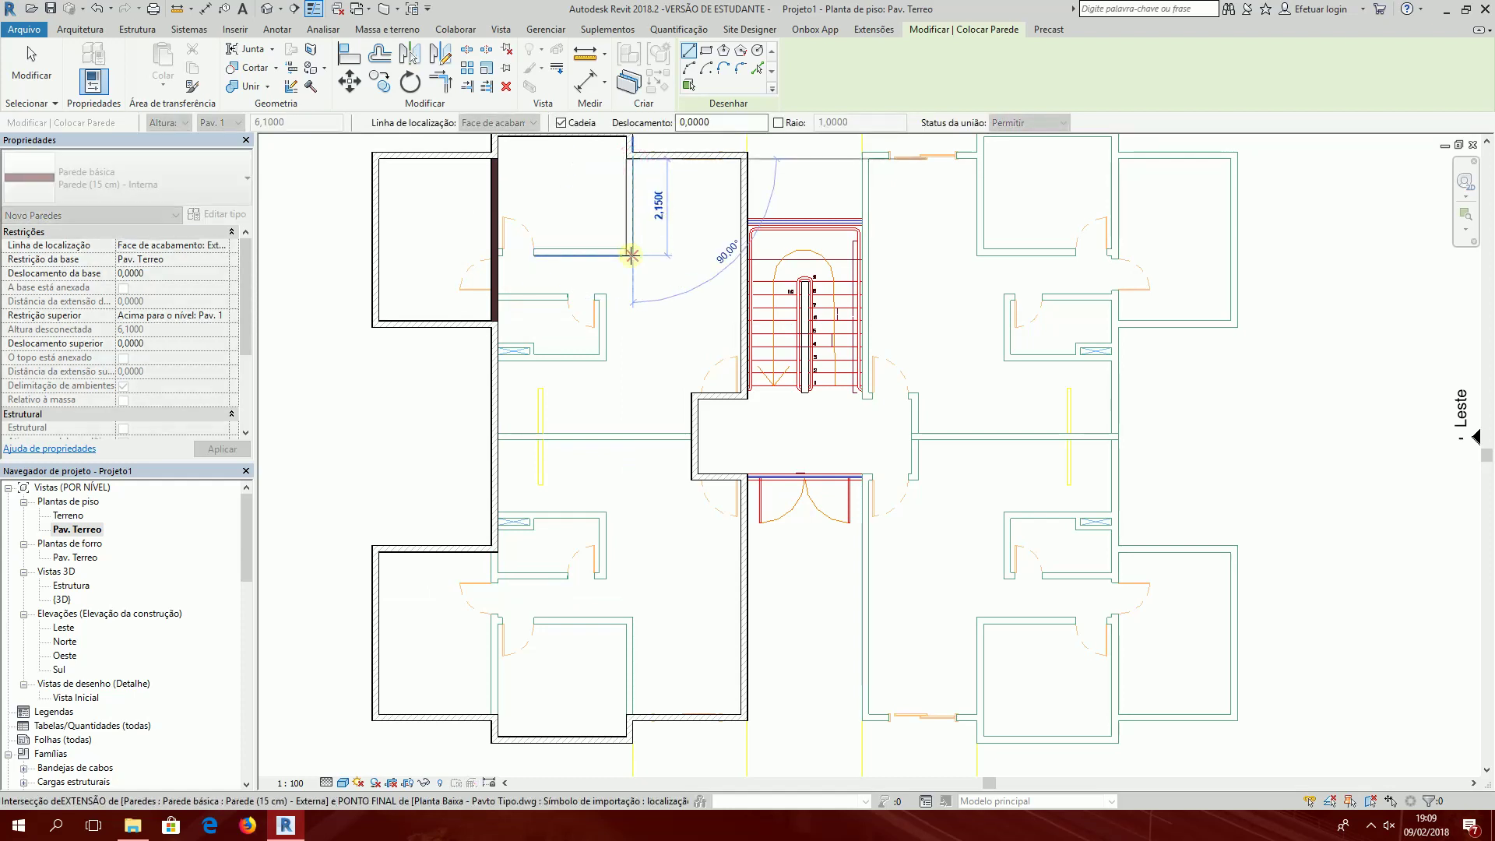
click(486, 257)
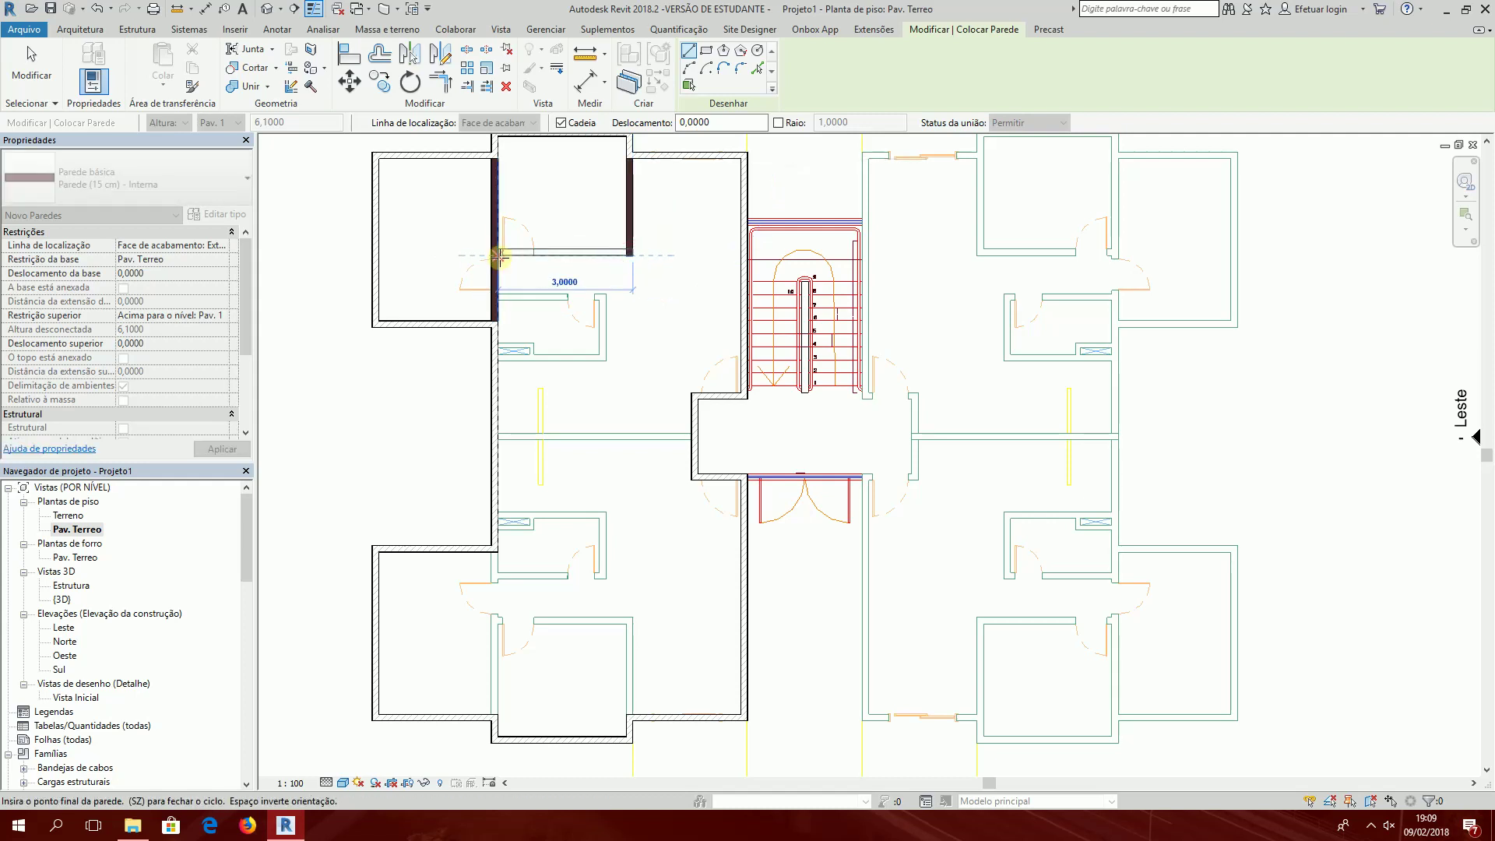
click(499, 257)
key(Escape)
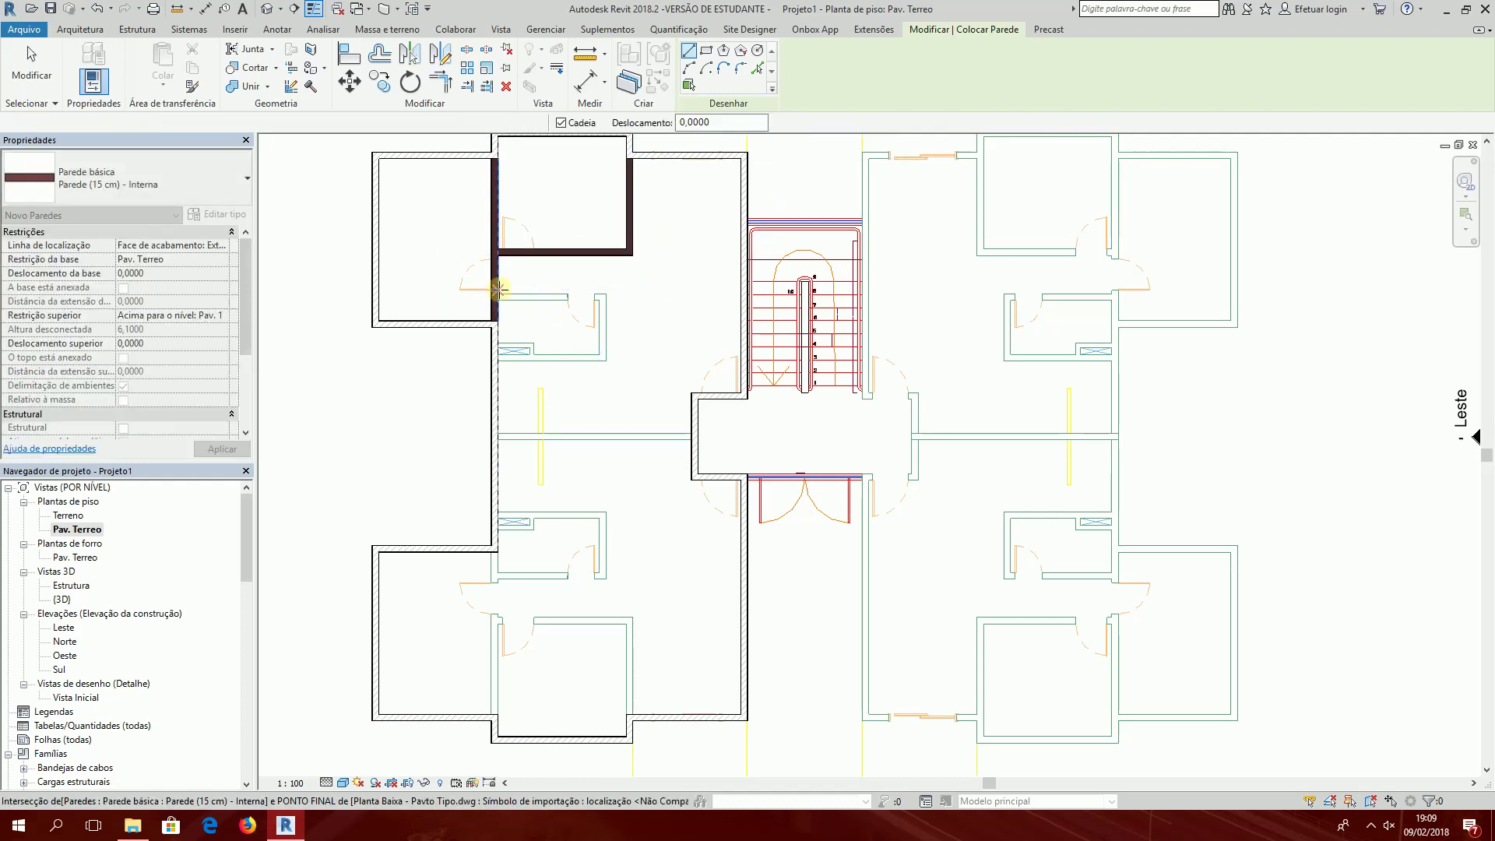
Step: Trace the north, east and south interior walls of the small room below the corridor, ending at the west exterior wall
click(497, 292)
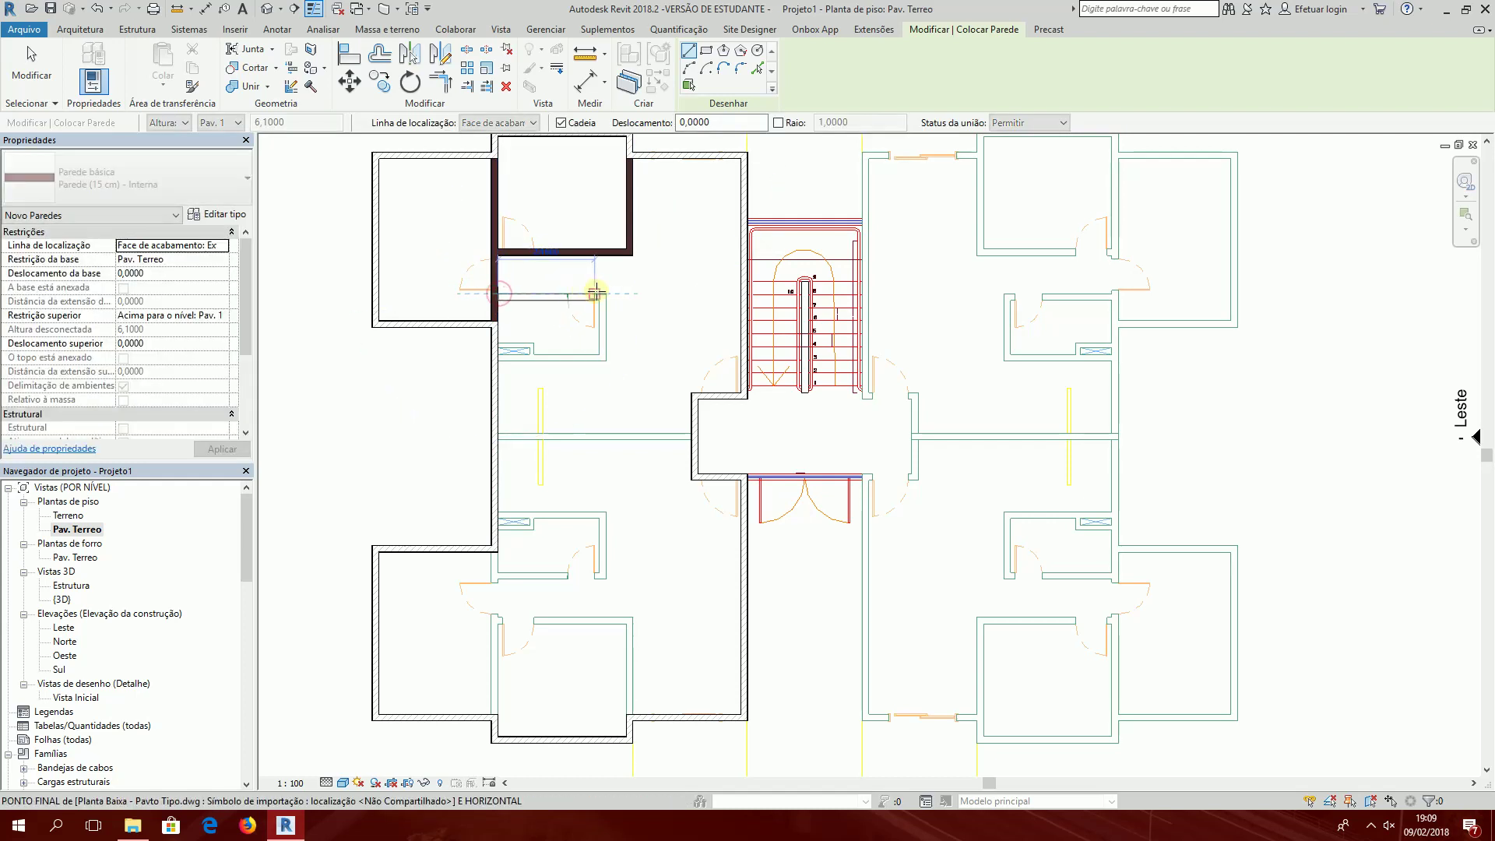
click(606, 296)
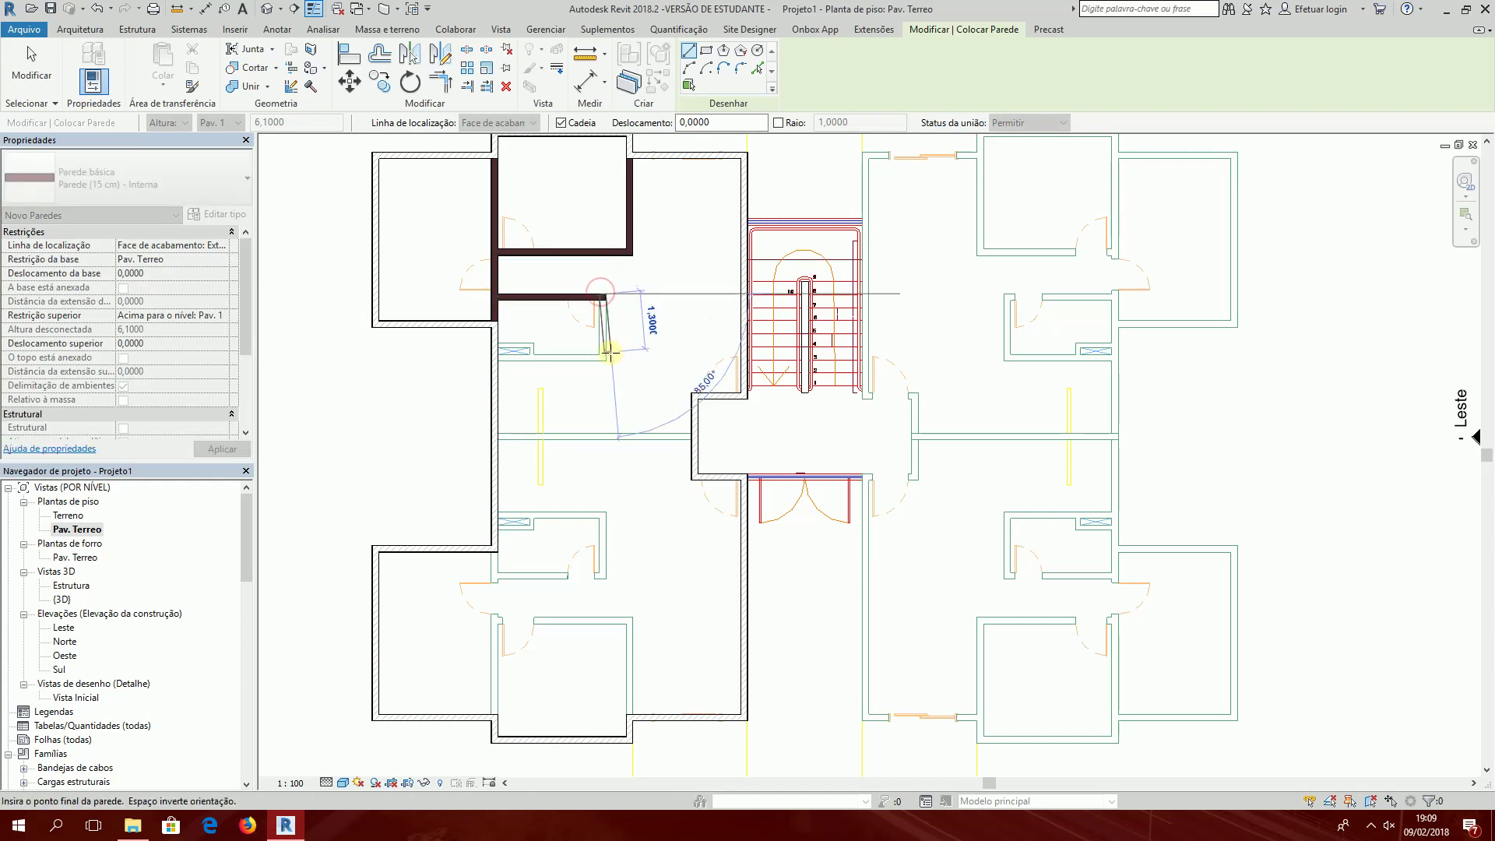
click(604, 361)
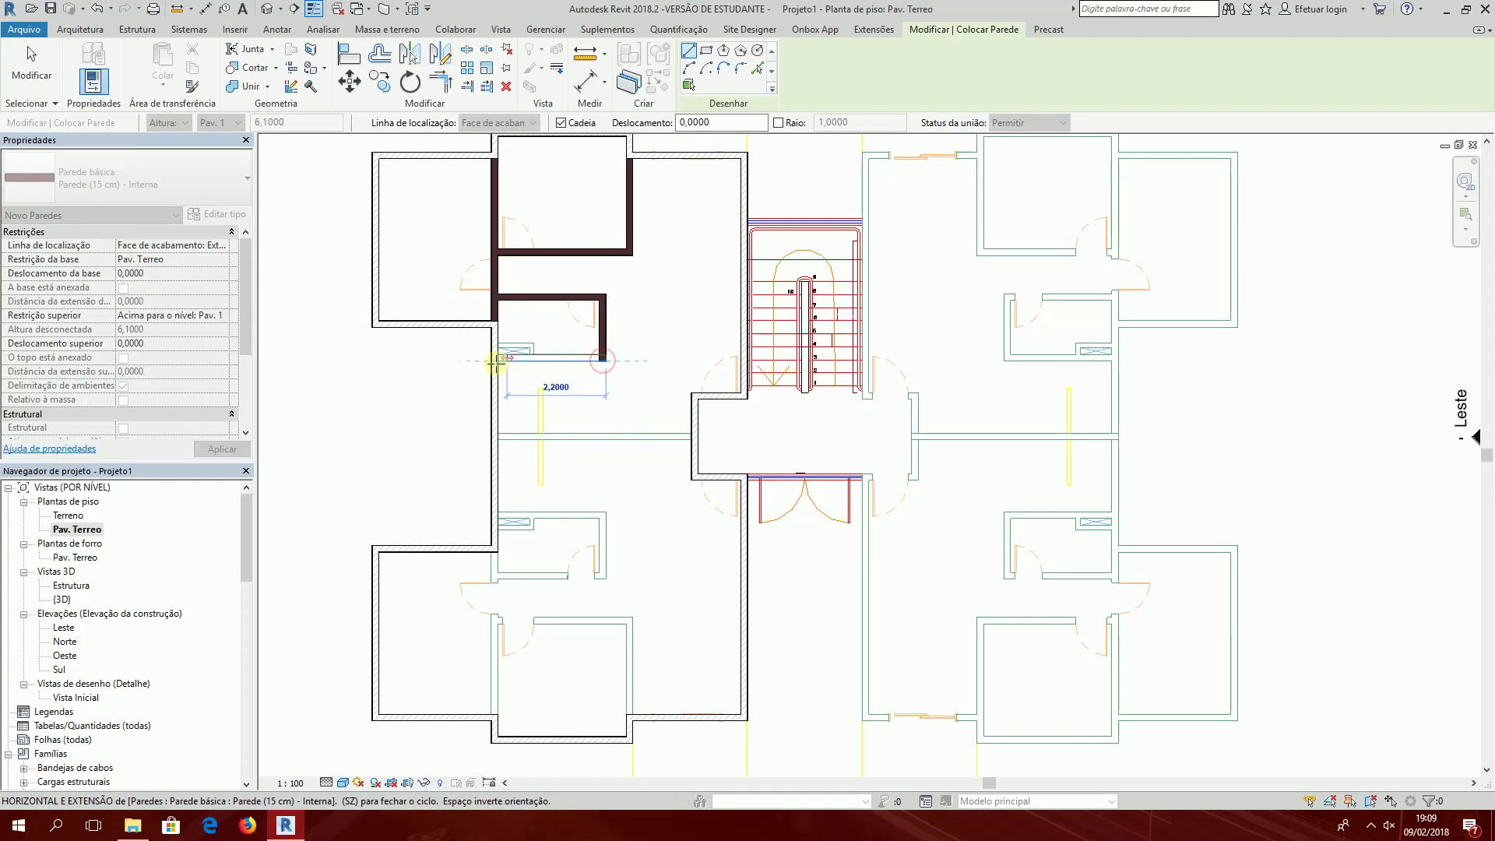
click(496, 363)
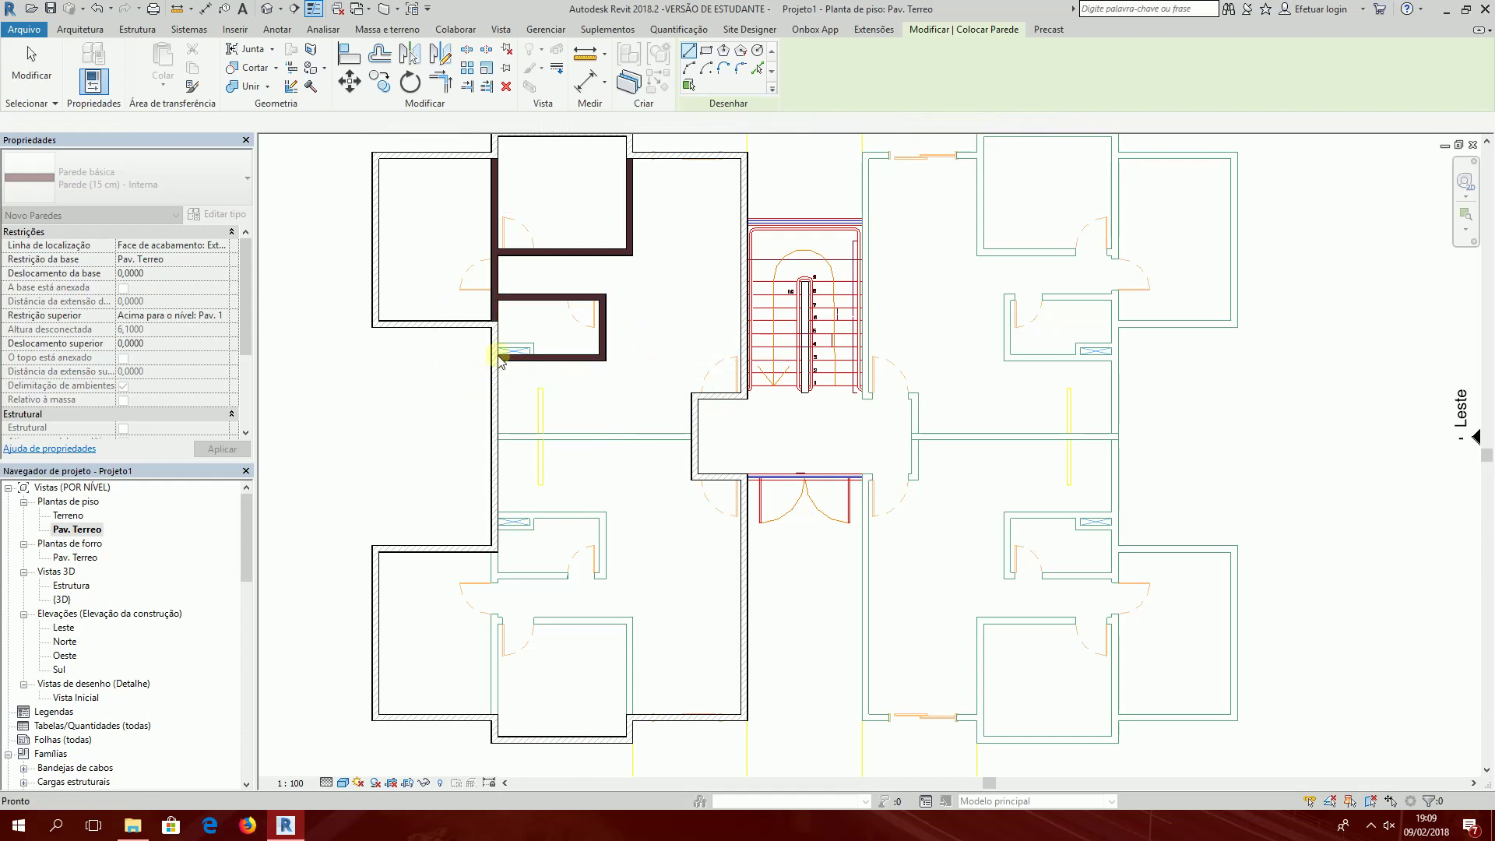
key(Escape)
Step: Draw the interior dividing wall between the two west apartments, from the west exterior wall to the entrance hall, and end the wall command
scroll(499, 433, up, 3)
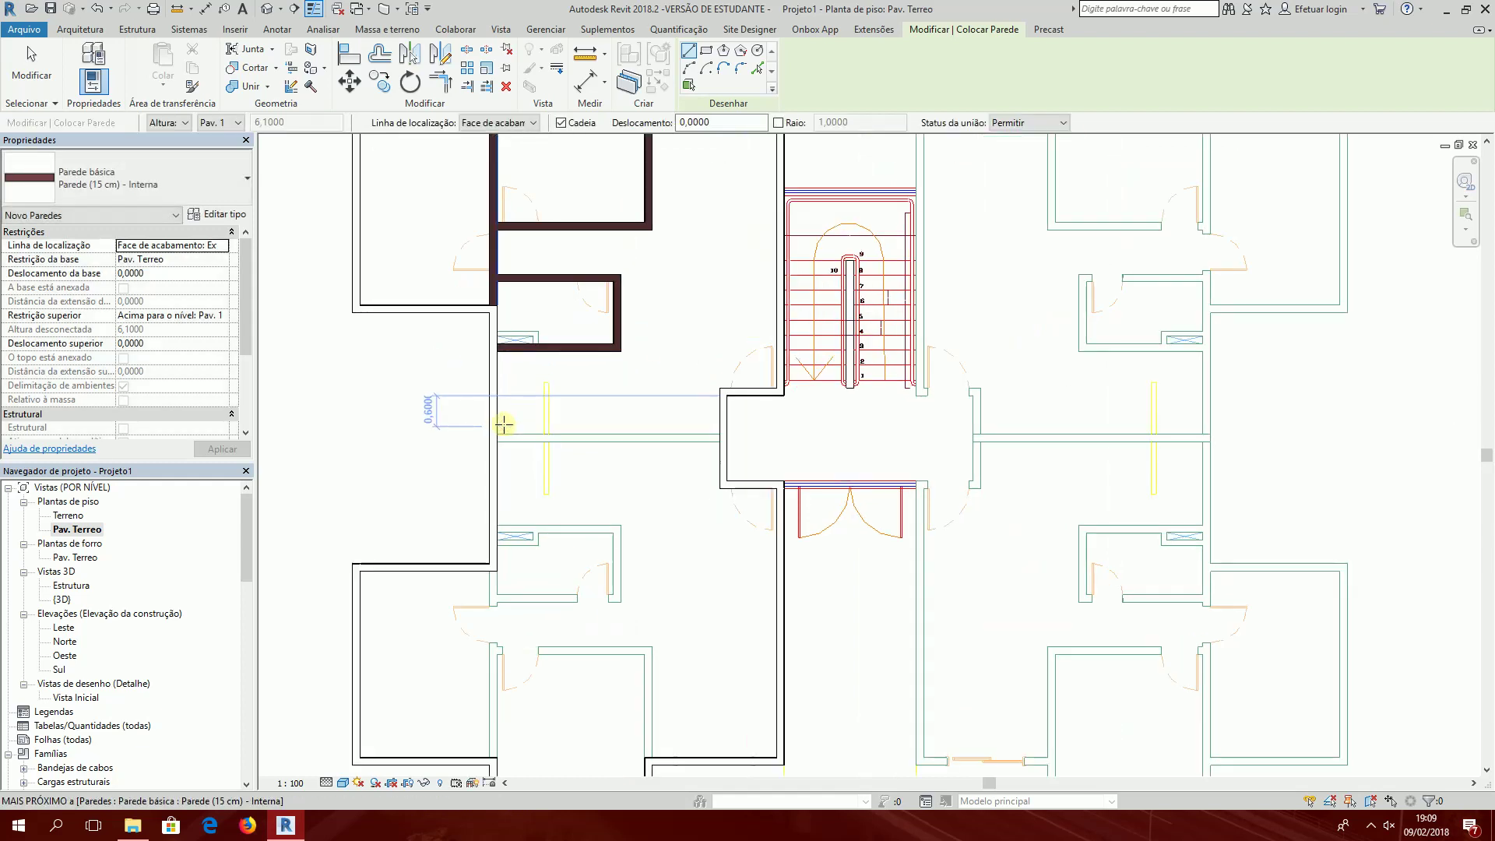
click(494, 435)
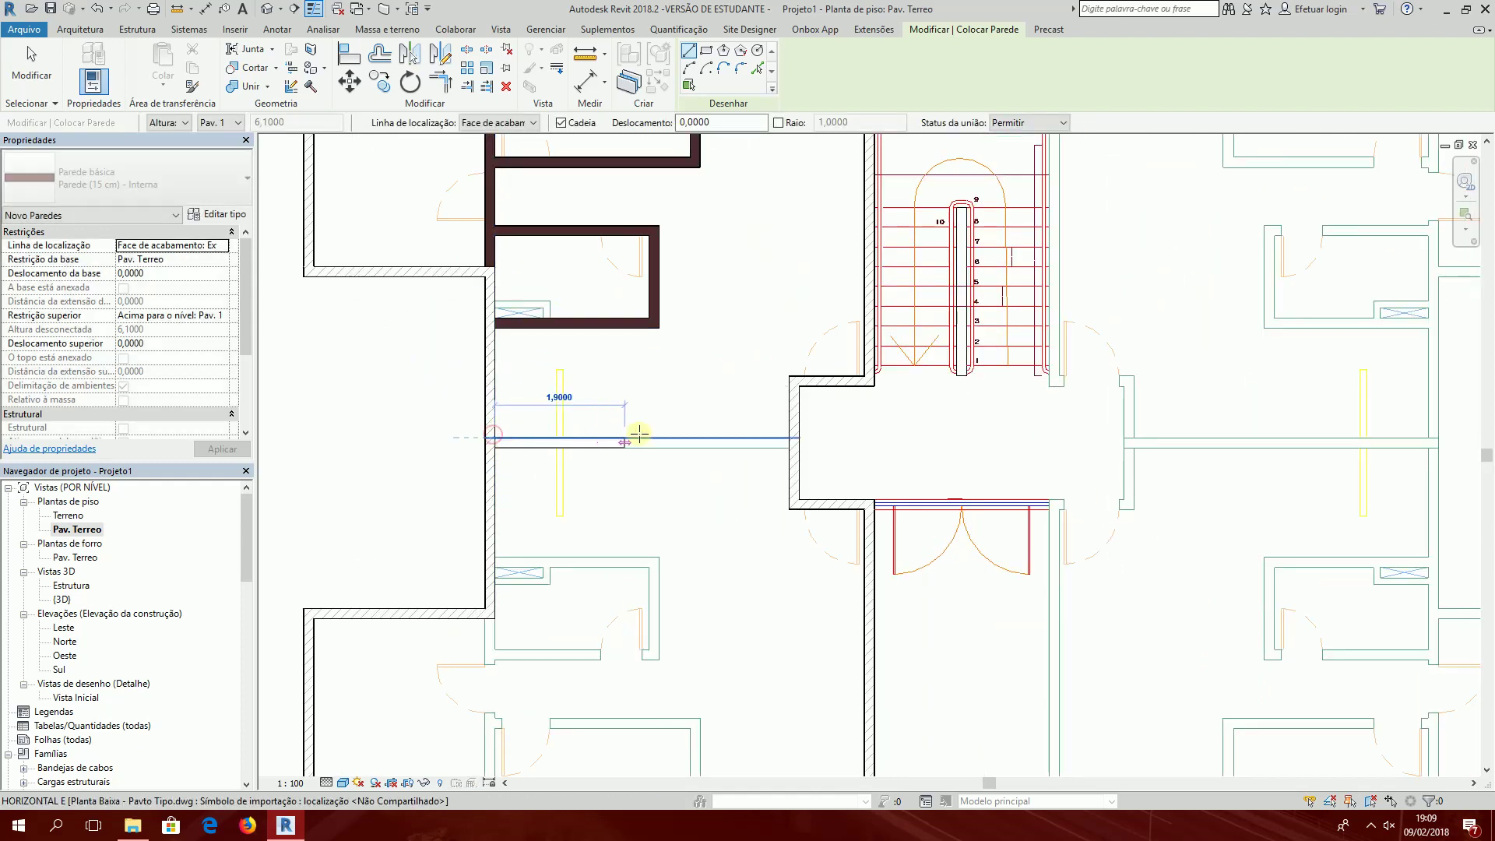
click(787, 434)
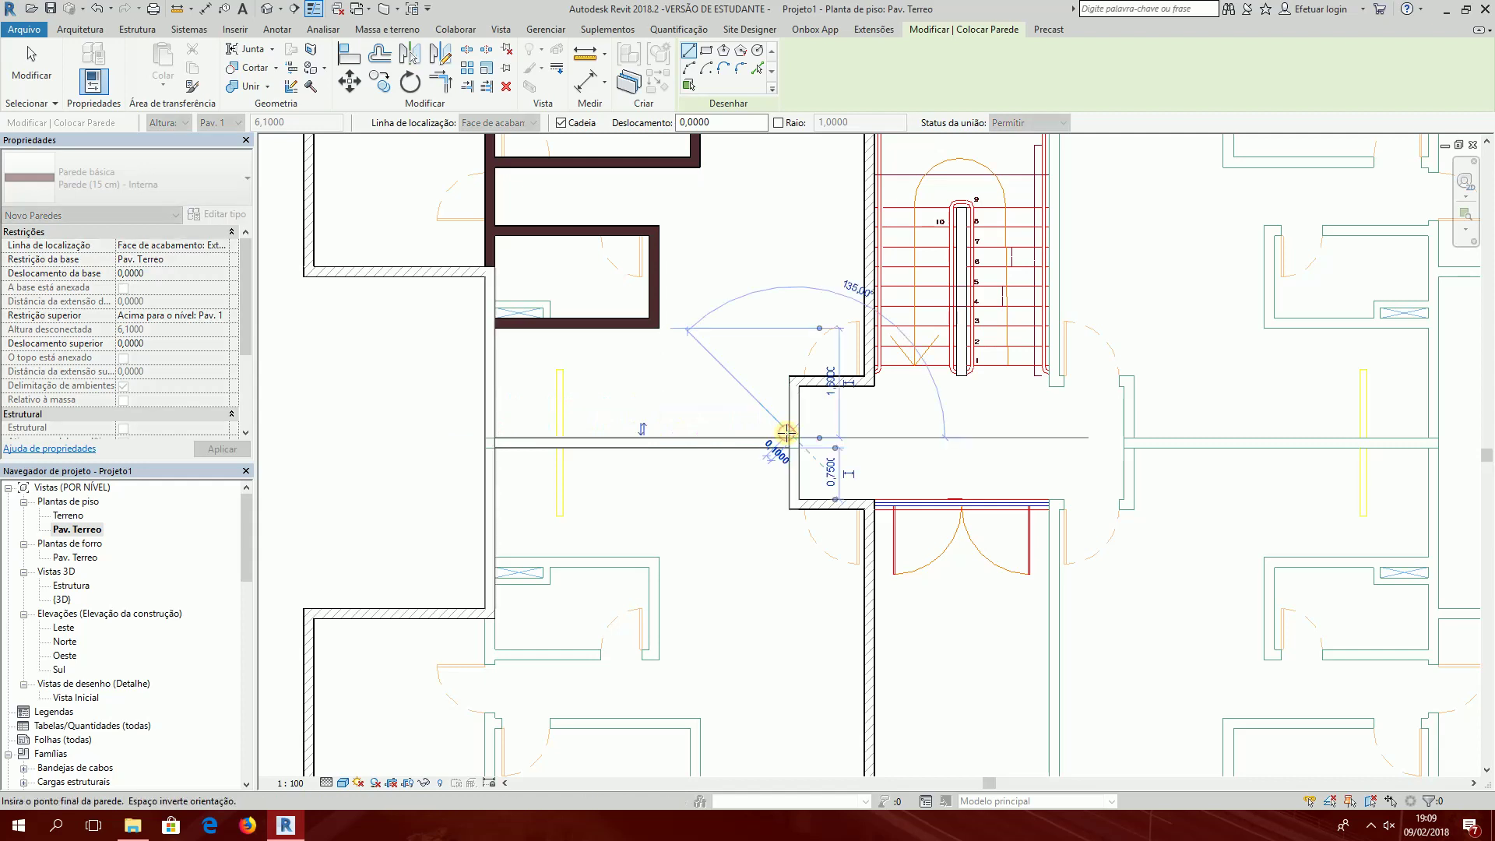
key(Escape)
key(Escape)
scroll(704, 374, down, 3)
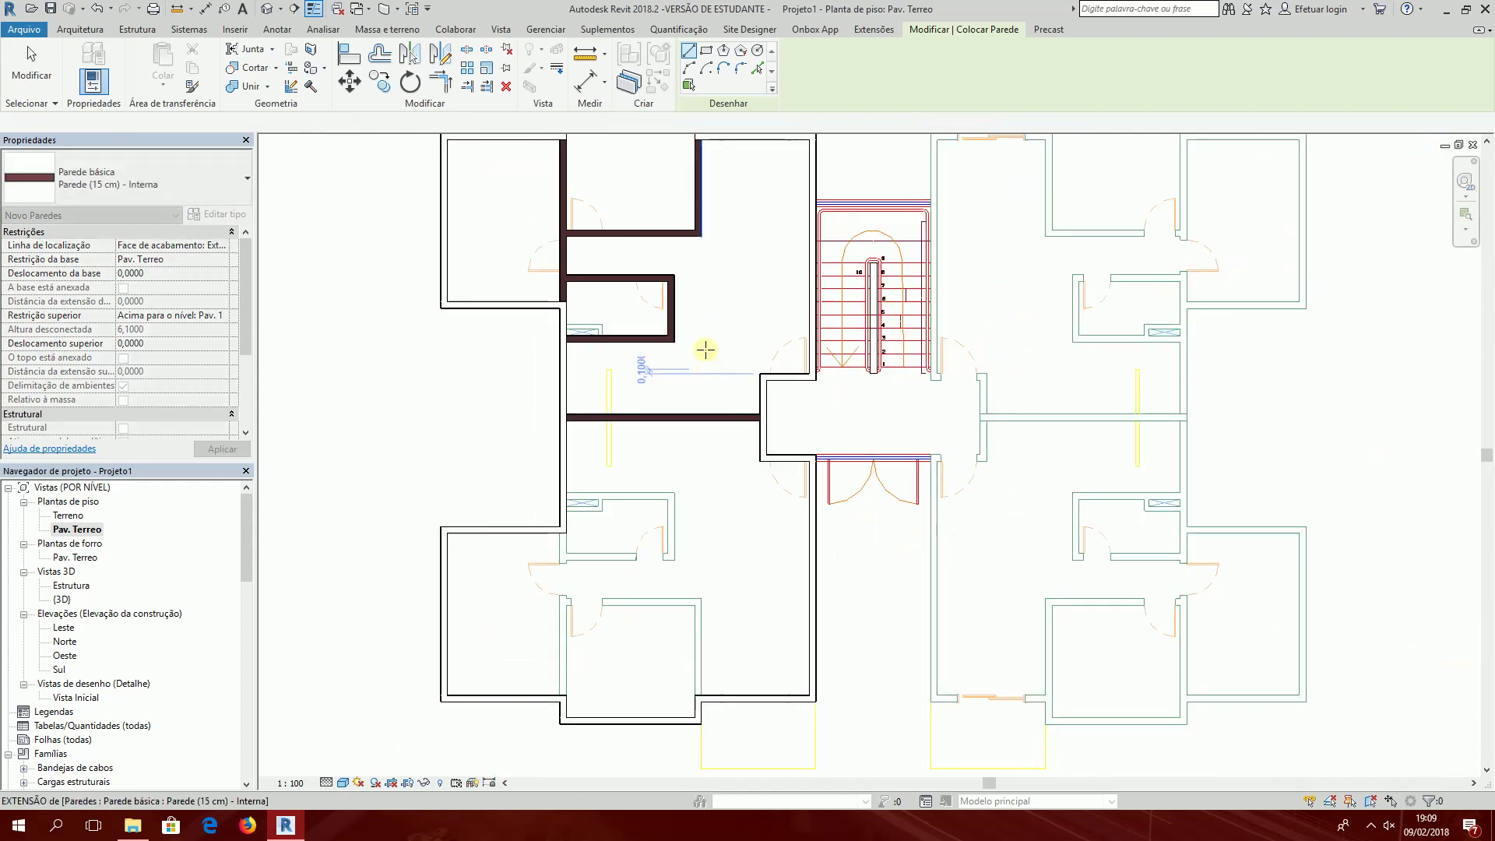
scroll(685, 427, up, 2)
key(Escape)
key(Escape)
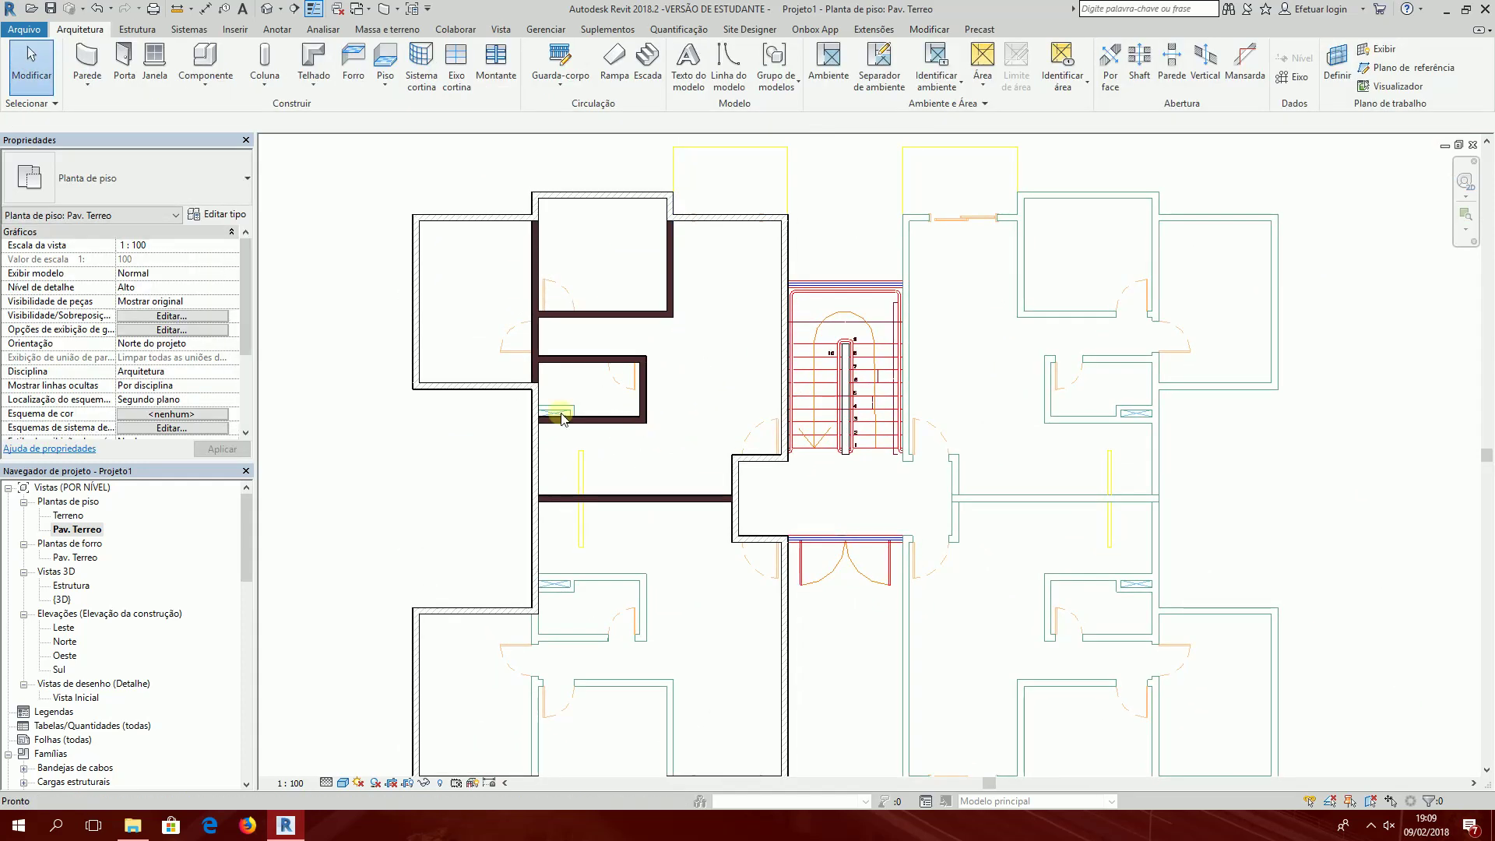
Step: Measure the thickness of the yellow strip crossing the dividing wall in the imported plan
scroll(551, 414, up, 2)
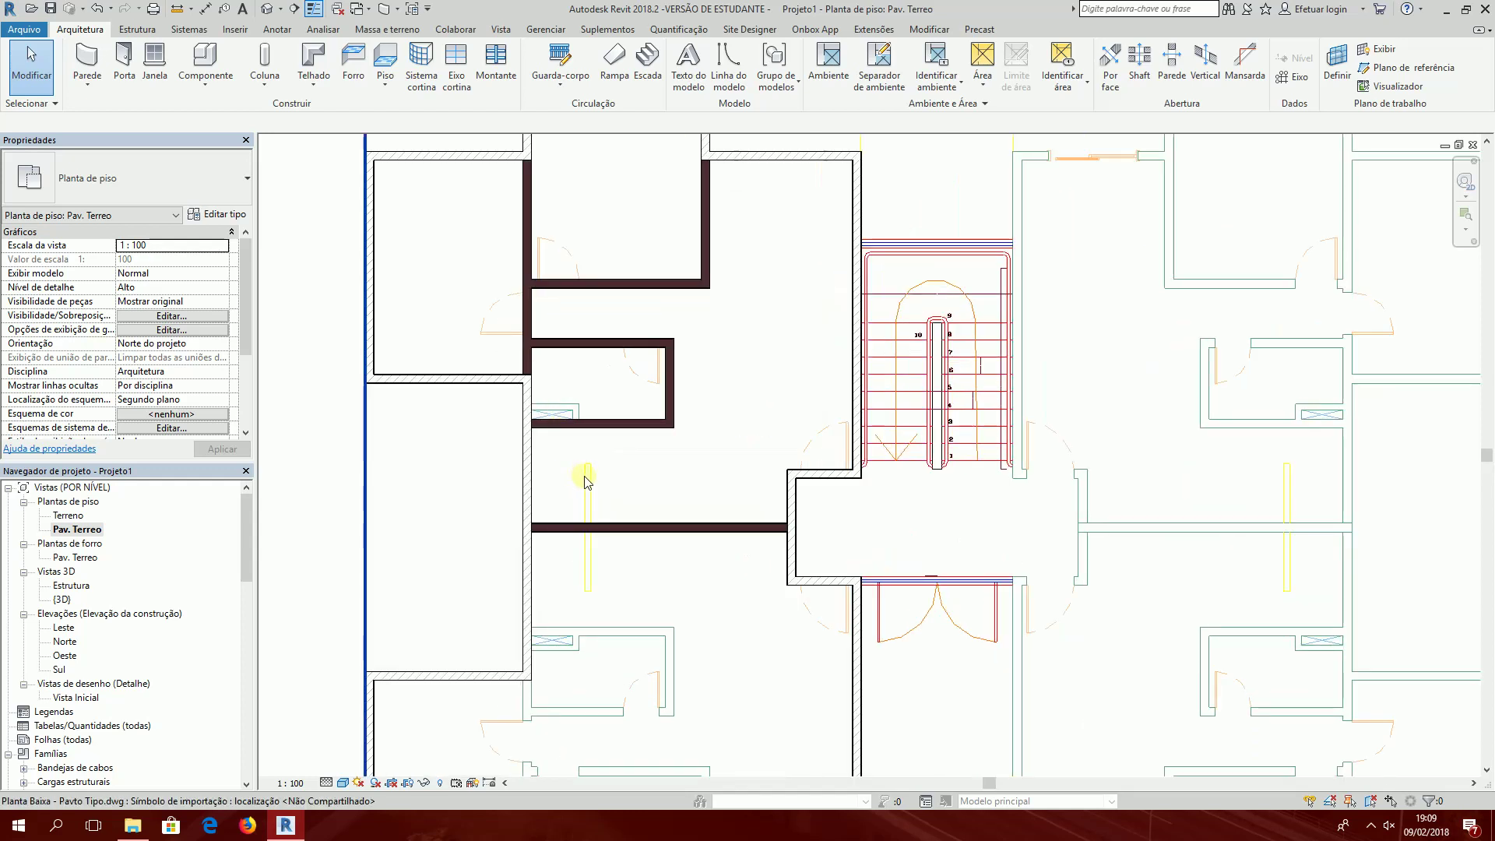
scroll(588, 479, up, 2)
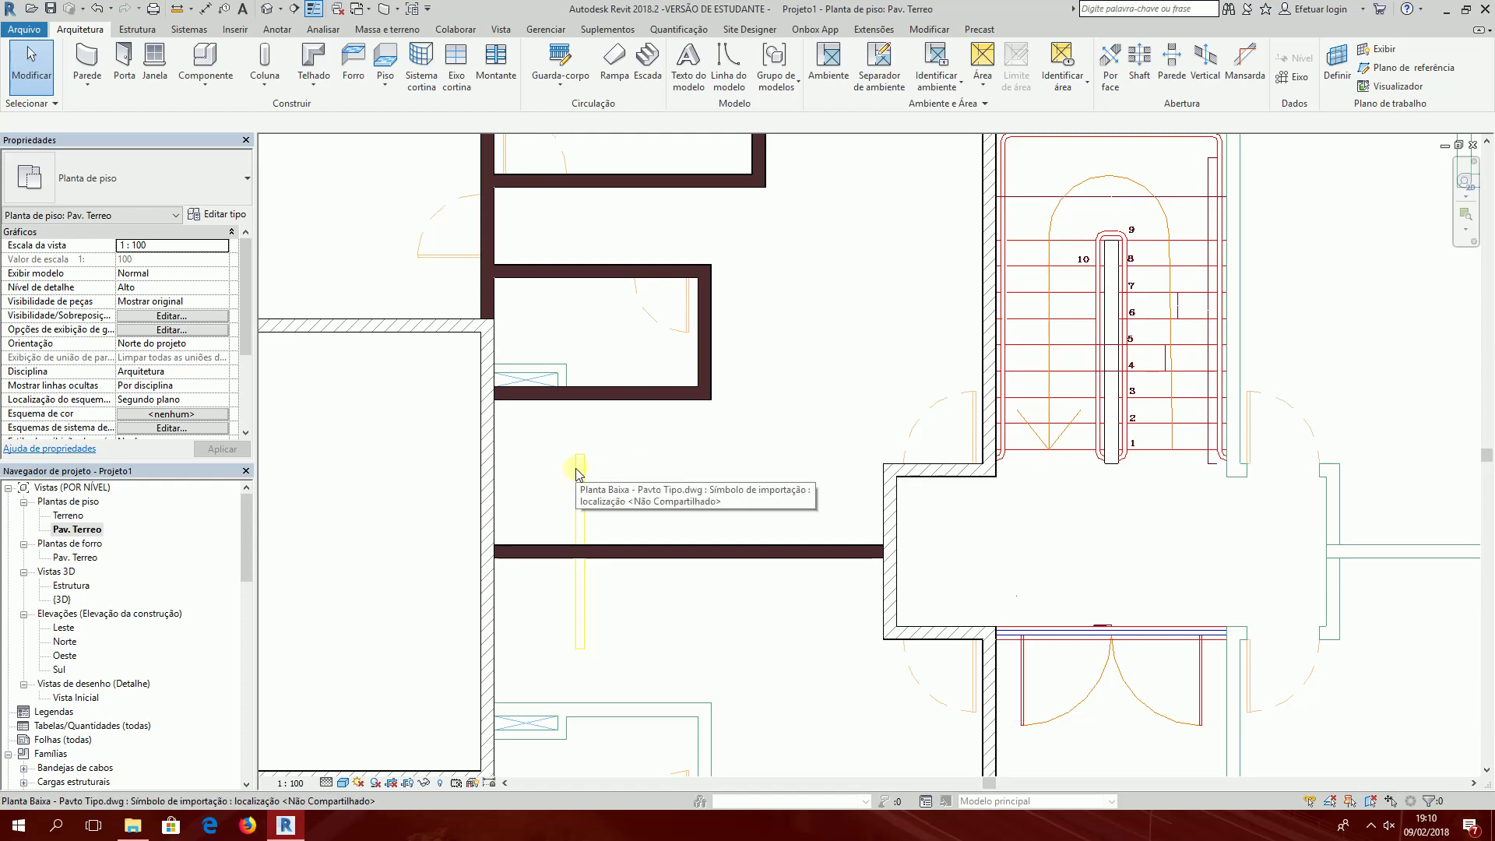
scroll(577, 471, up, 2)
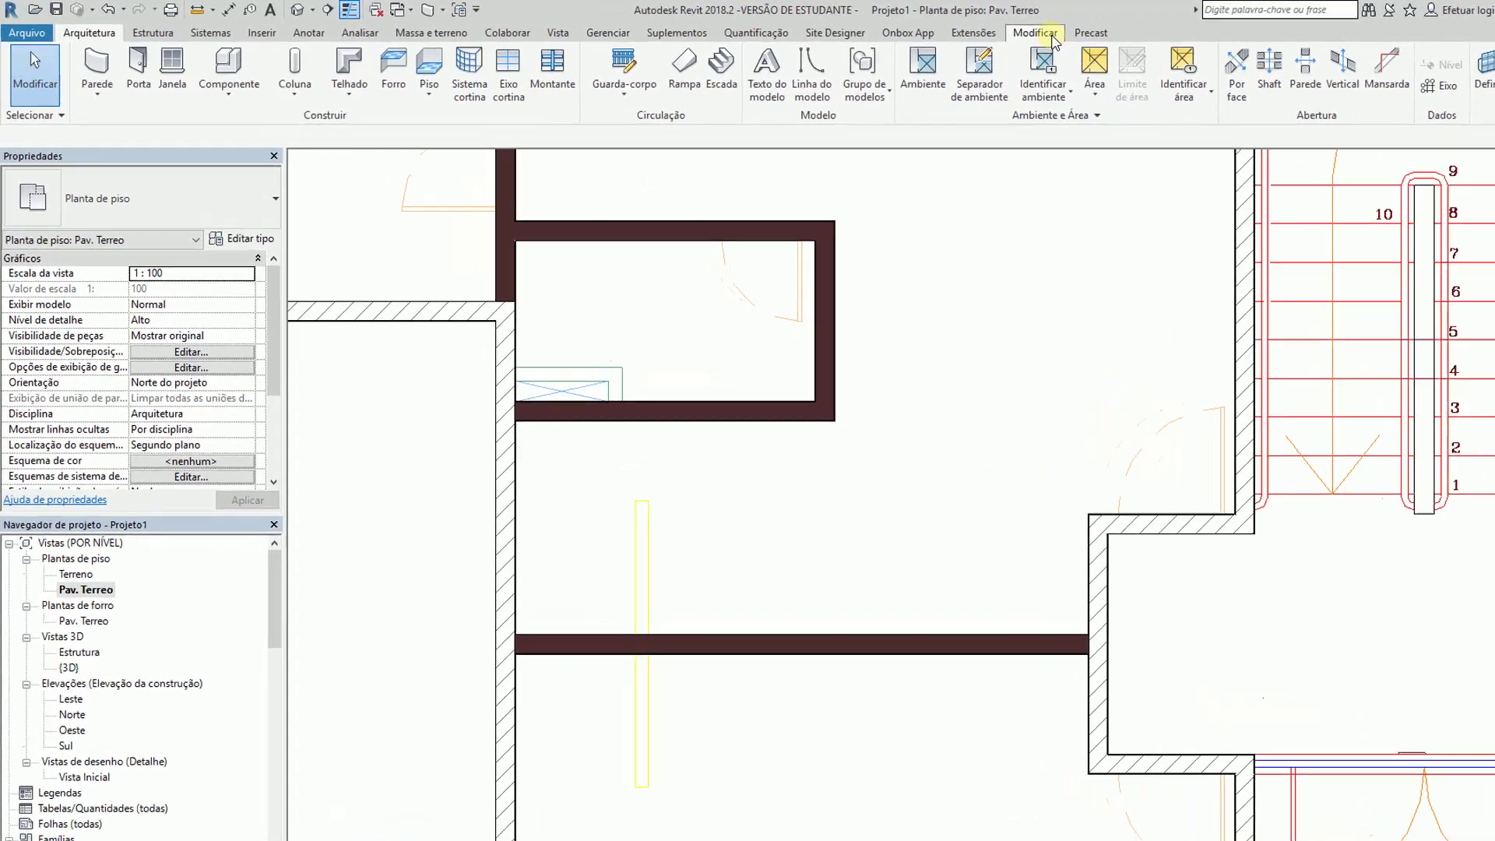
click(929, 28)
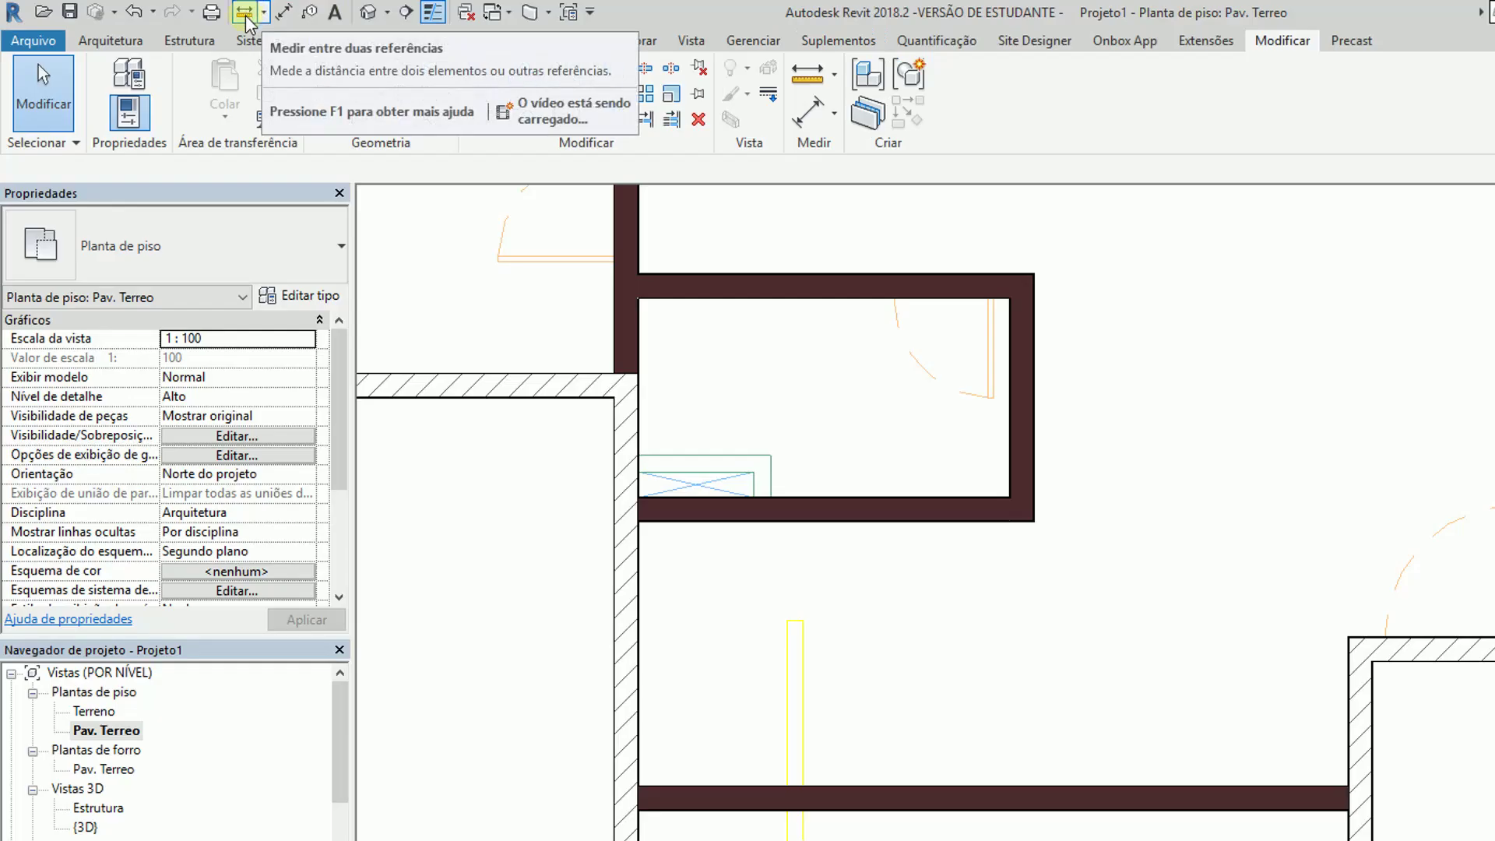
click(246, 17)
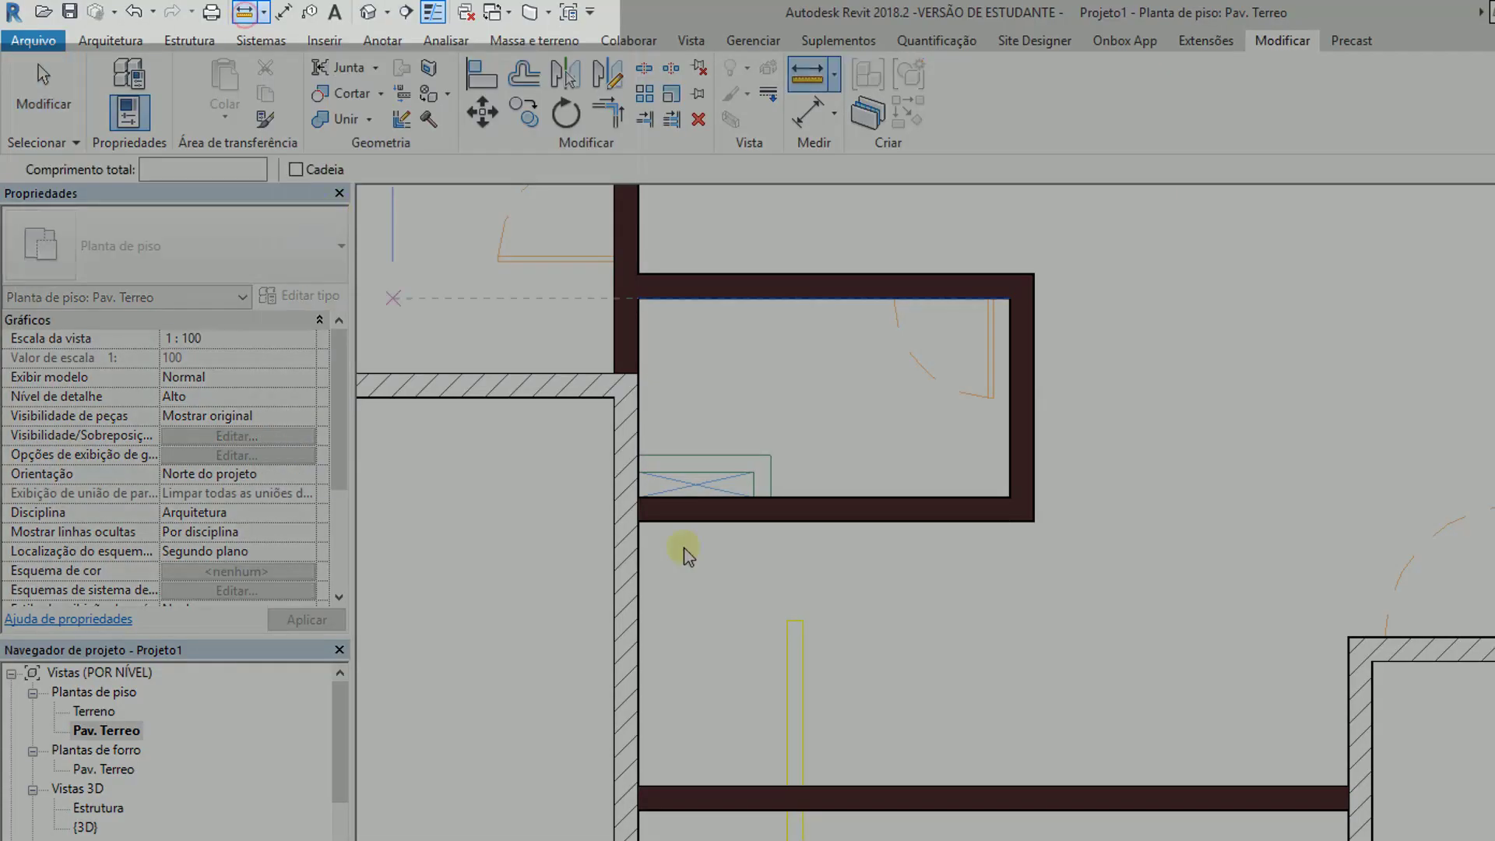
scroll(763, 619, up, 4)
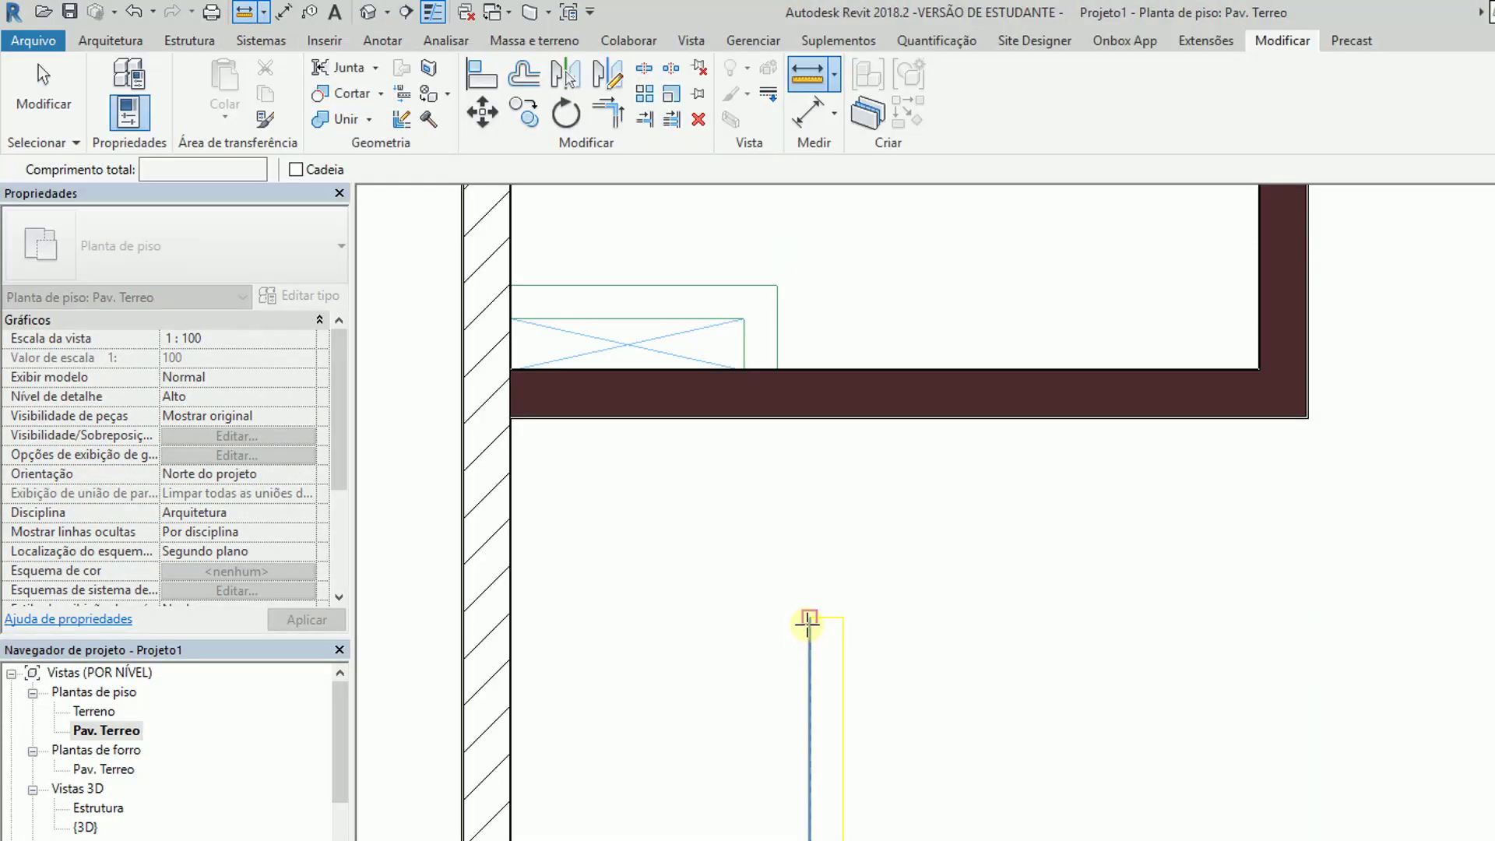
click(809, 621)
click(843, 621)
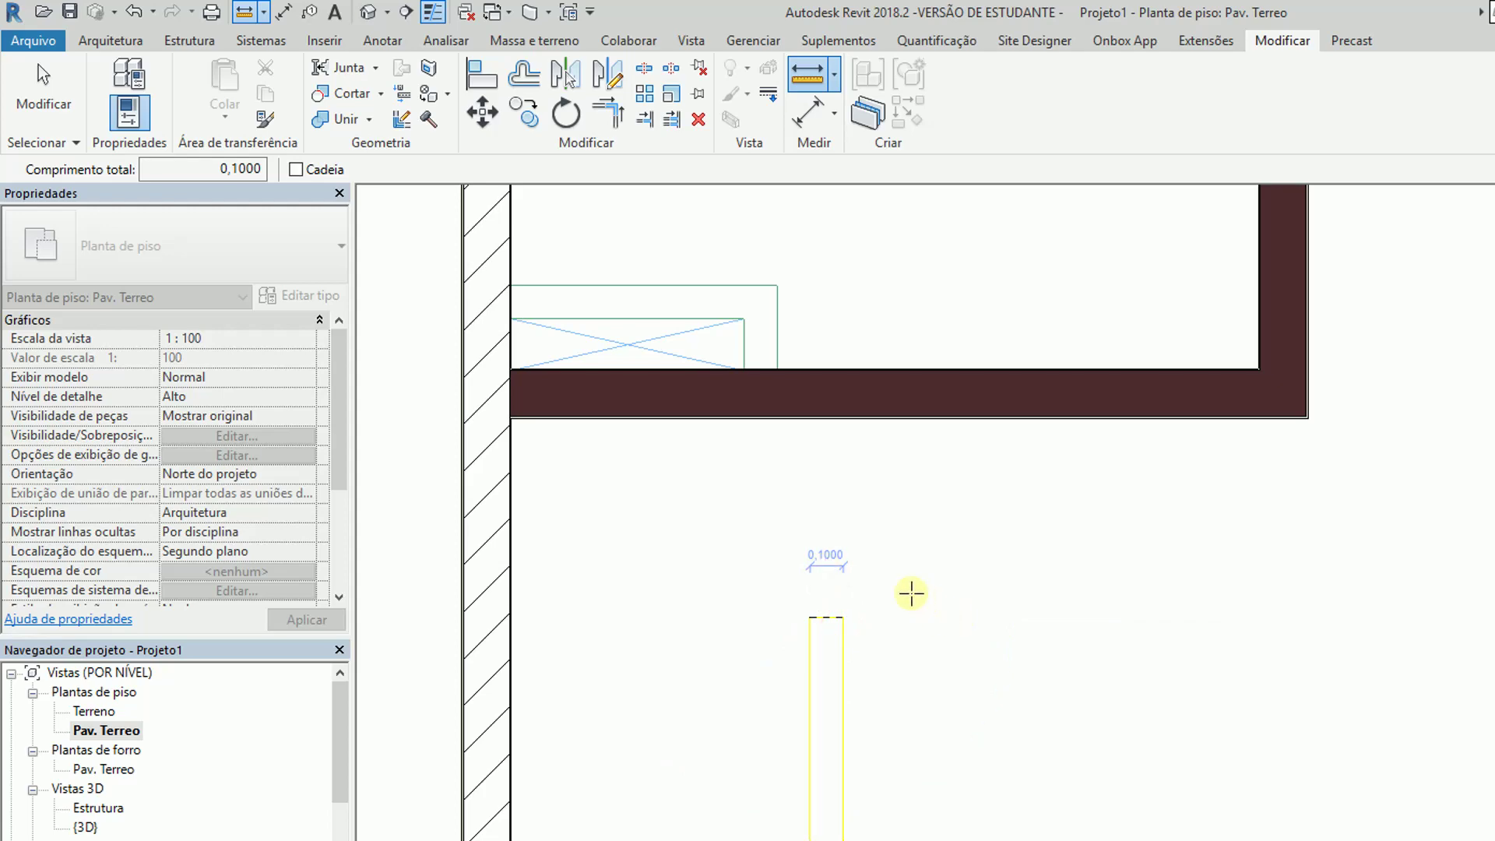
key(Escape)
scroll(911, 594, down, 5)
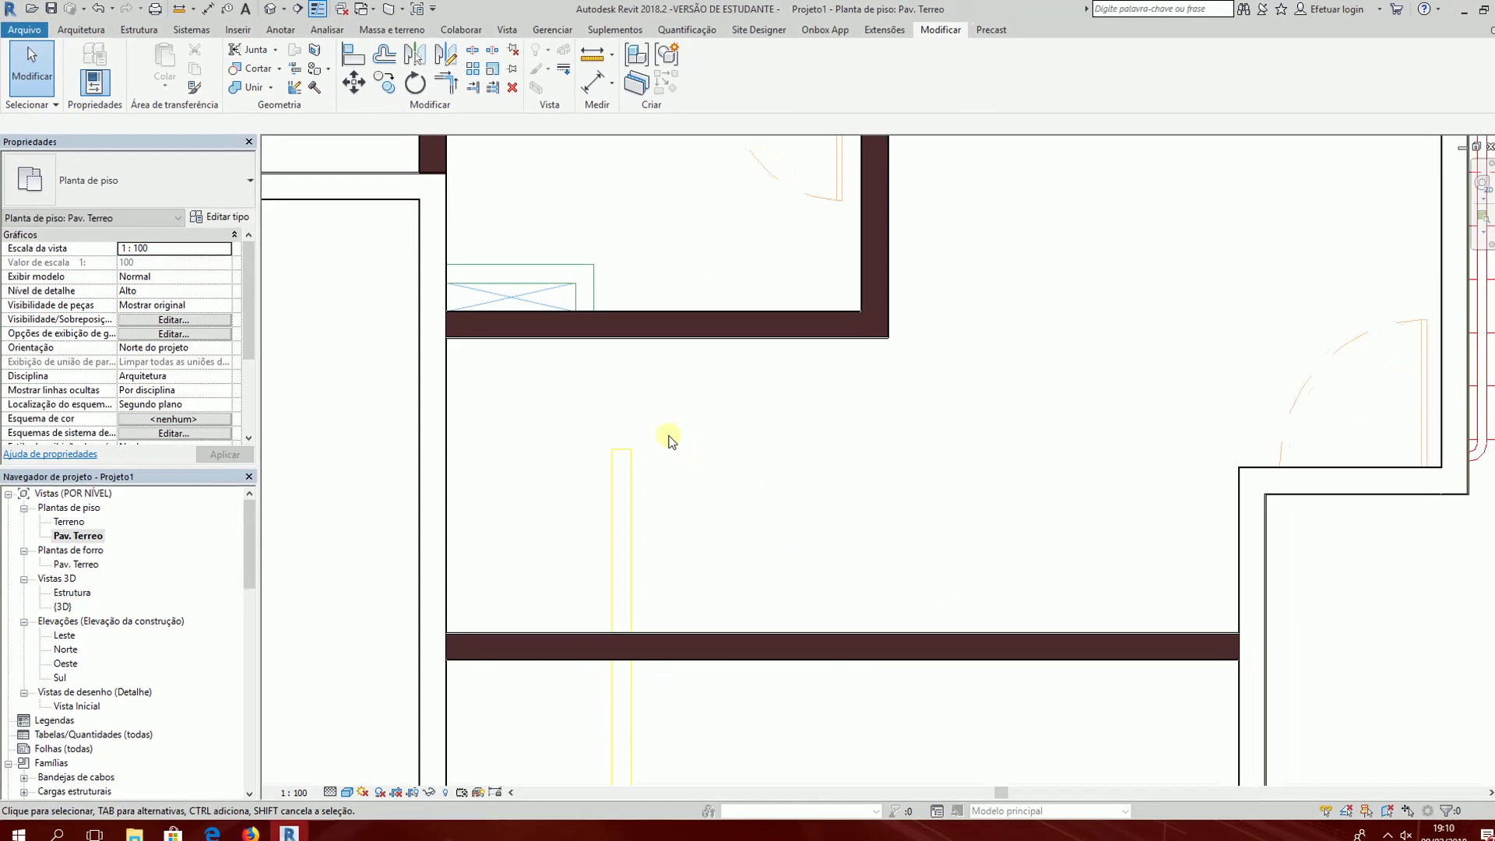
middle_drag(658, 428, 635, 406)
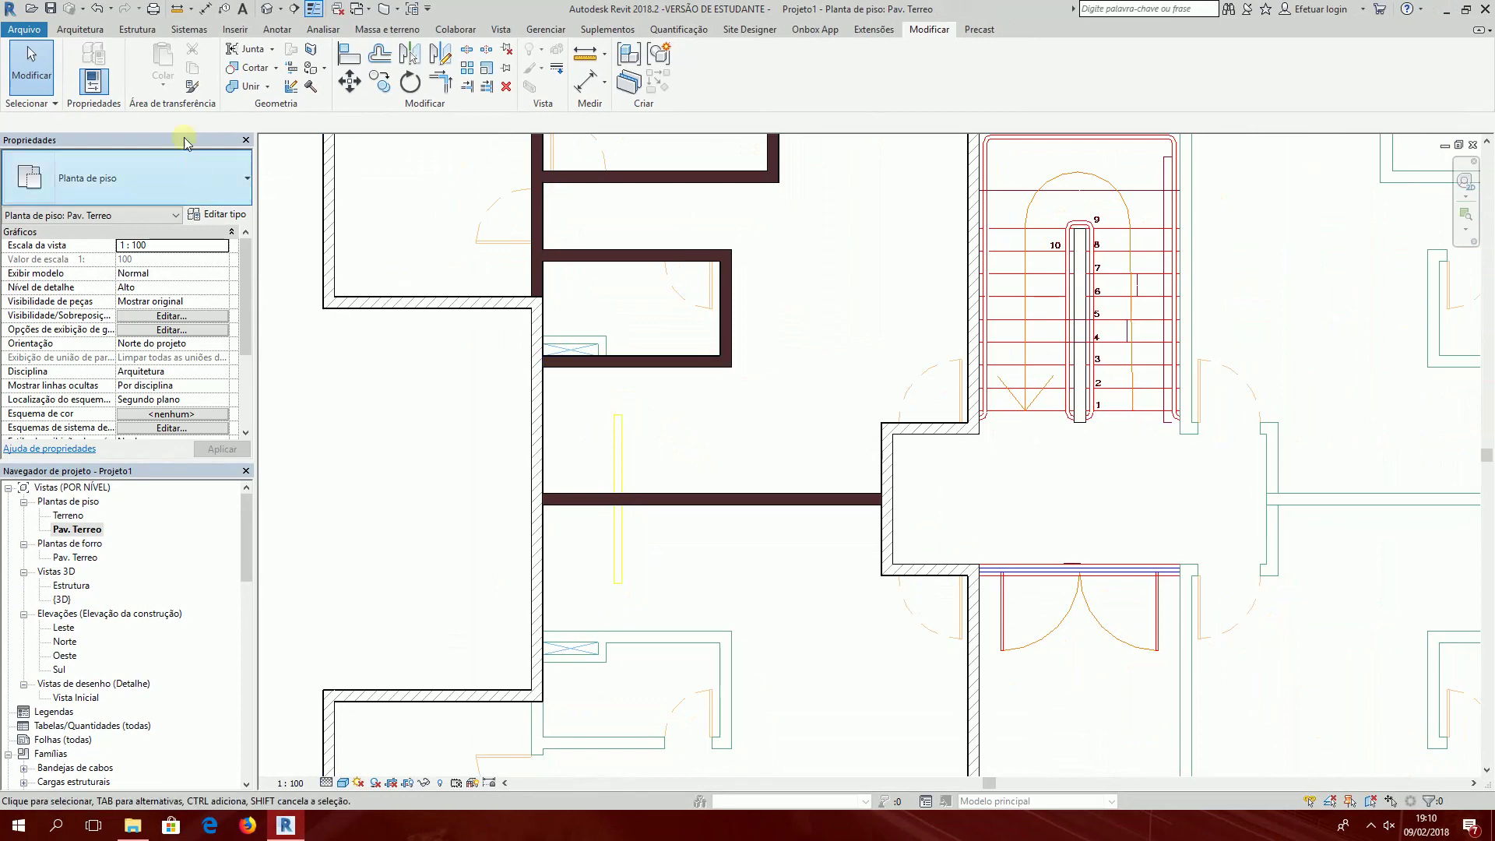
Step: Draw a Parede (10 cm) - Gesso wall about 1 m long along the yellow strip, from its north end to the dividing wall
click(87, 31)
click(91, 56)
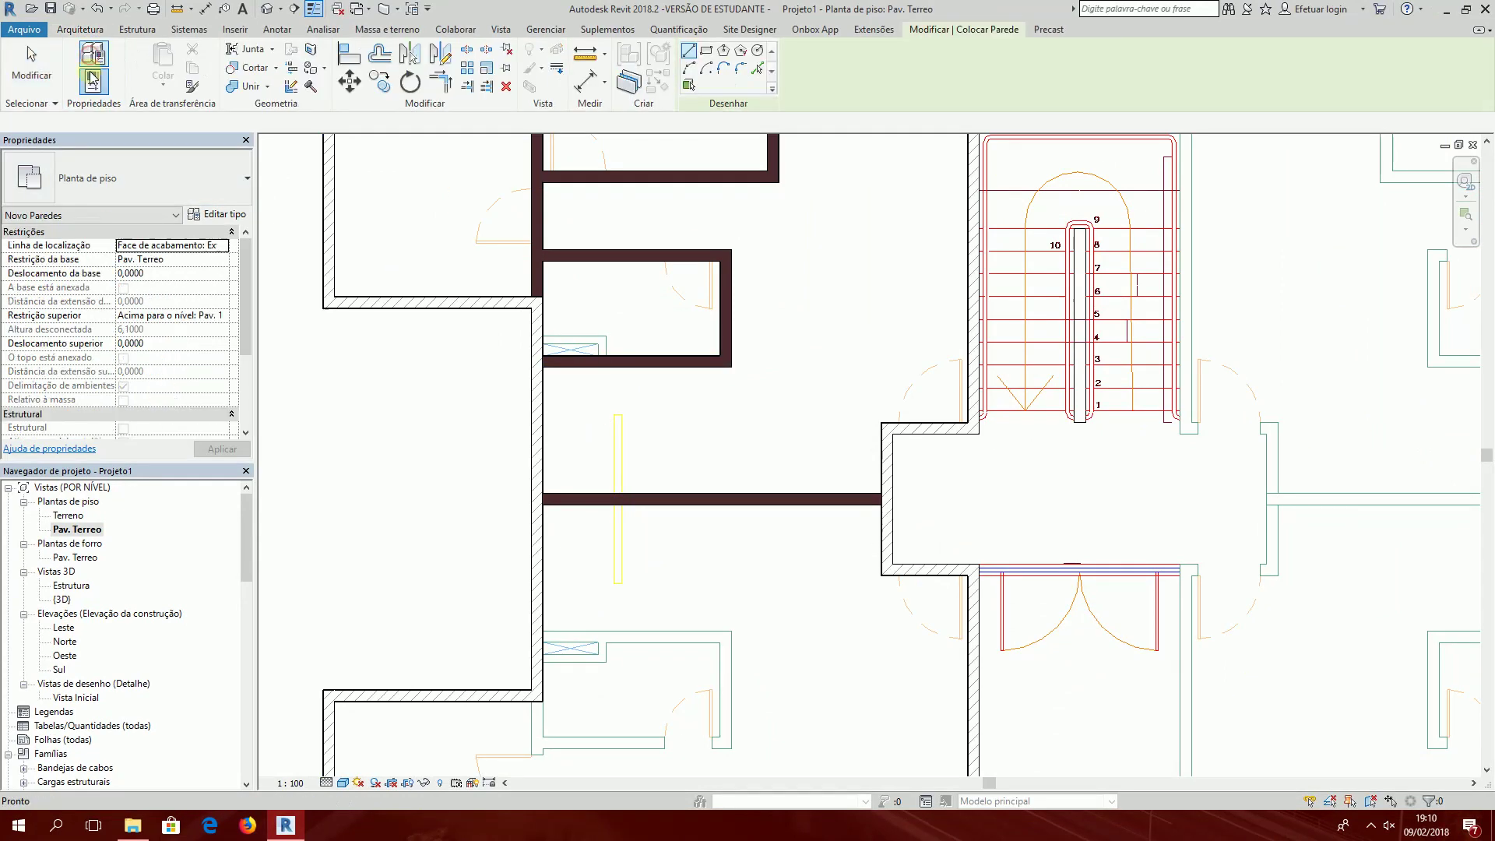
click(131, 175)
click(82, 257)
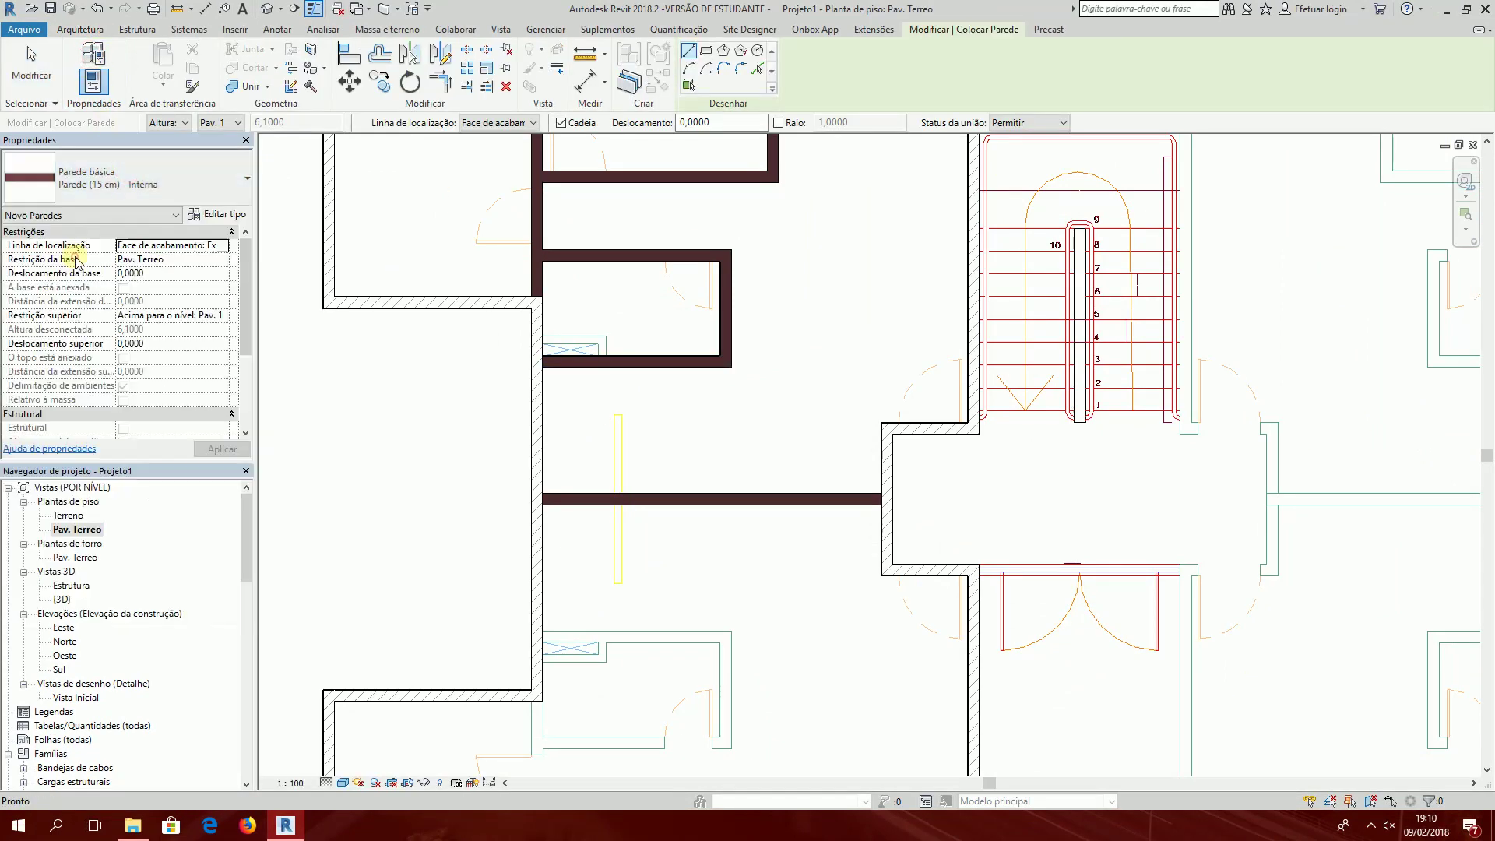
click(618, 414)
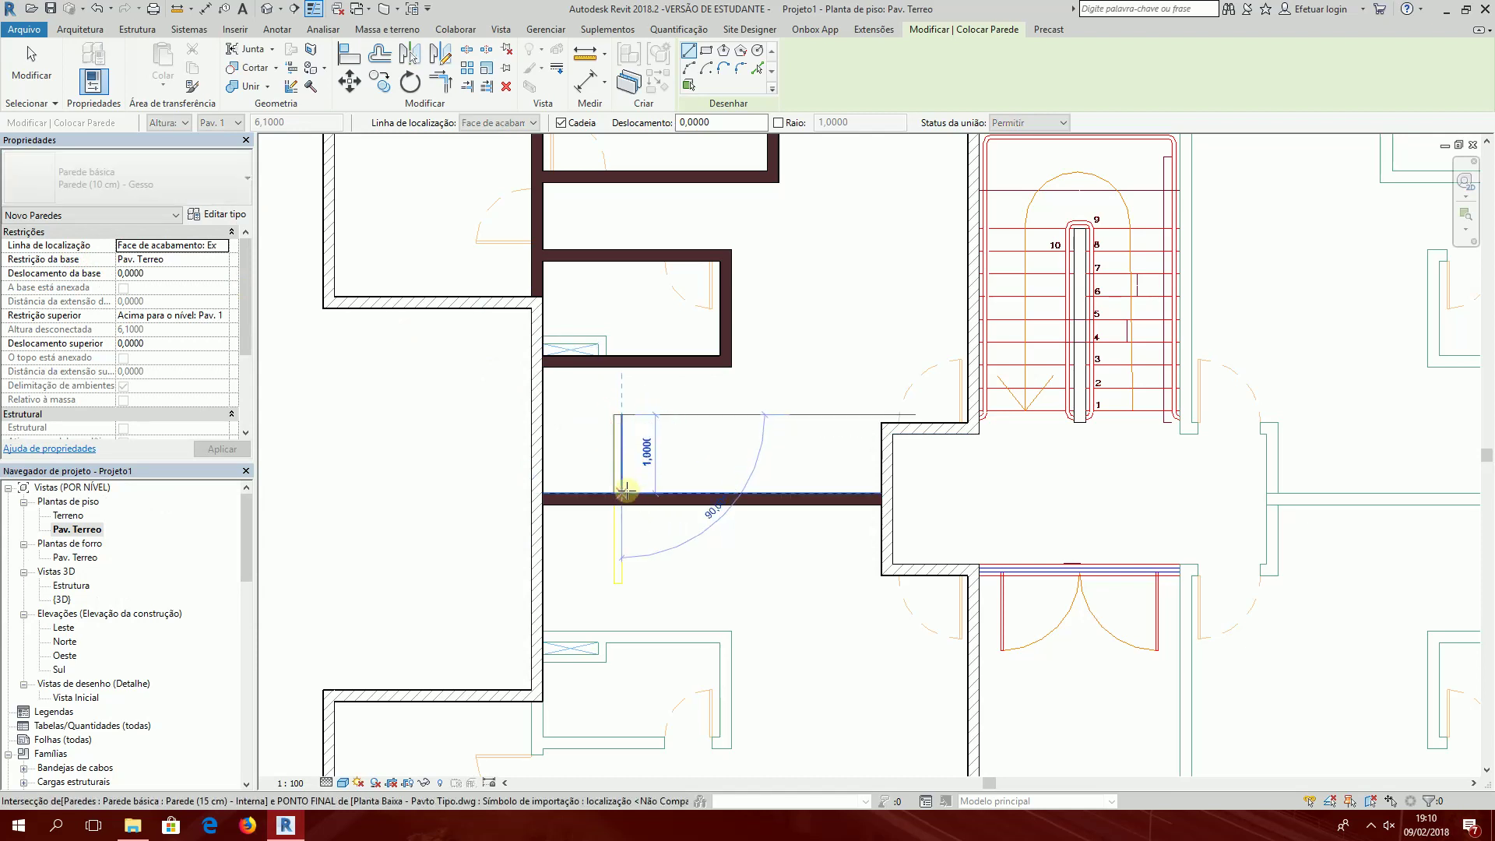
click(623, 493)
key(Escape)
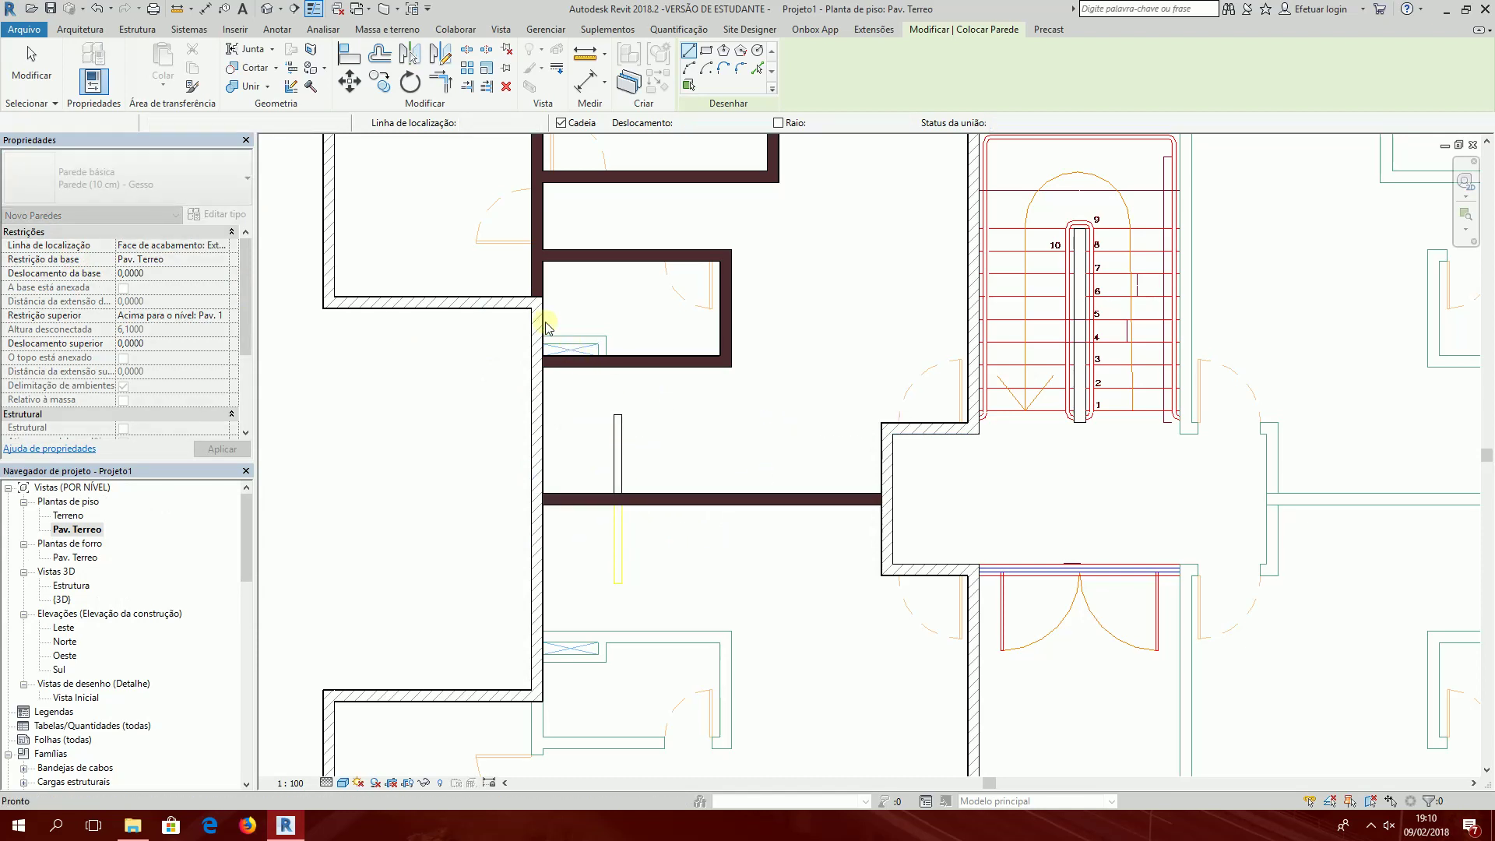
Step: Enclose the shaft in the small room with two 10 cm Gesso walls, the short return about 0.25 m long, and end the wall command
click(543, 335)
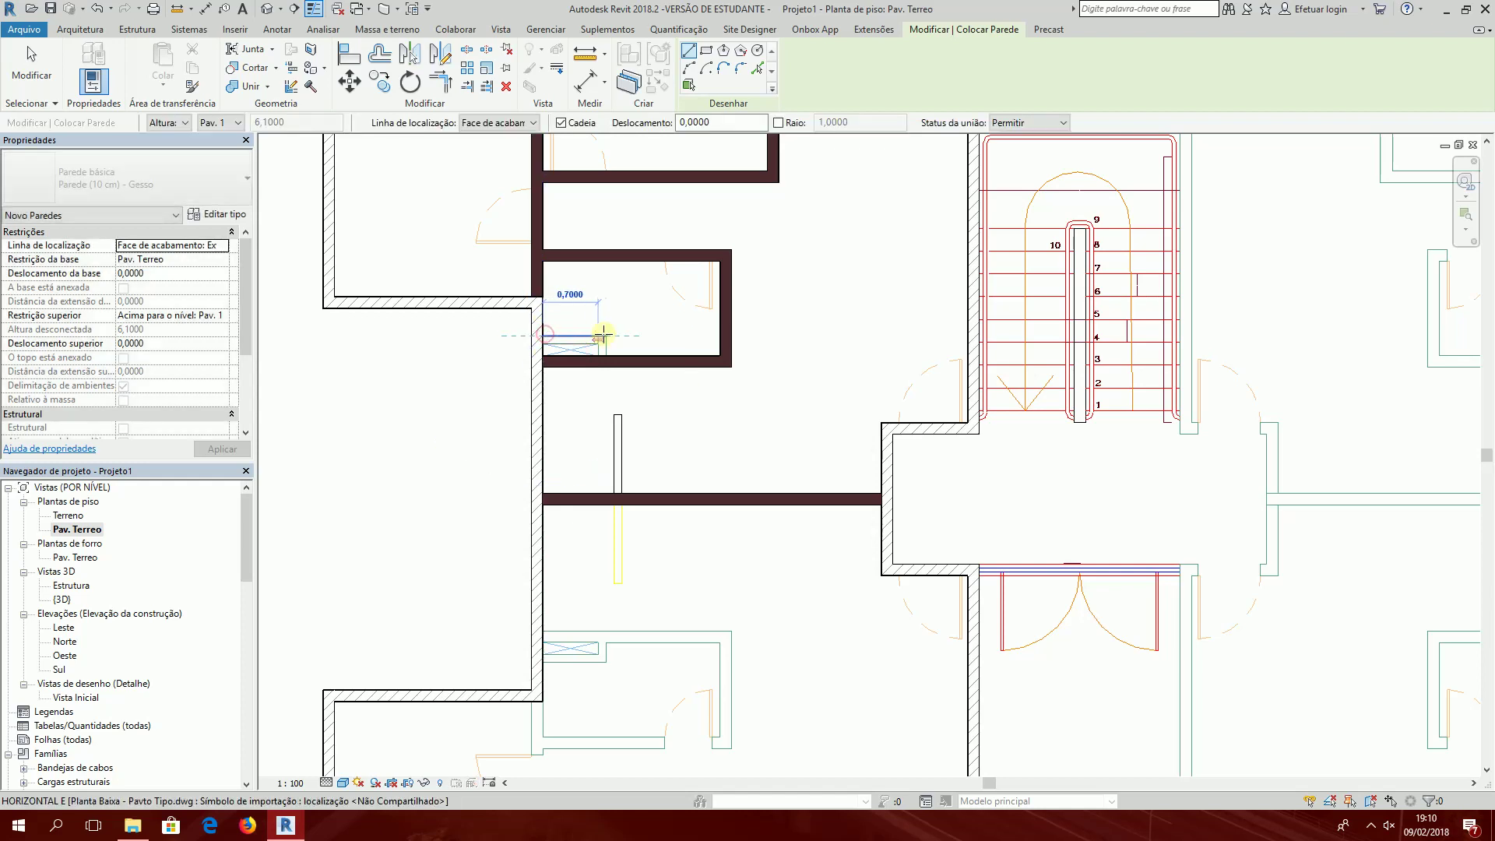
click(605, 336)
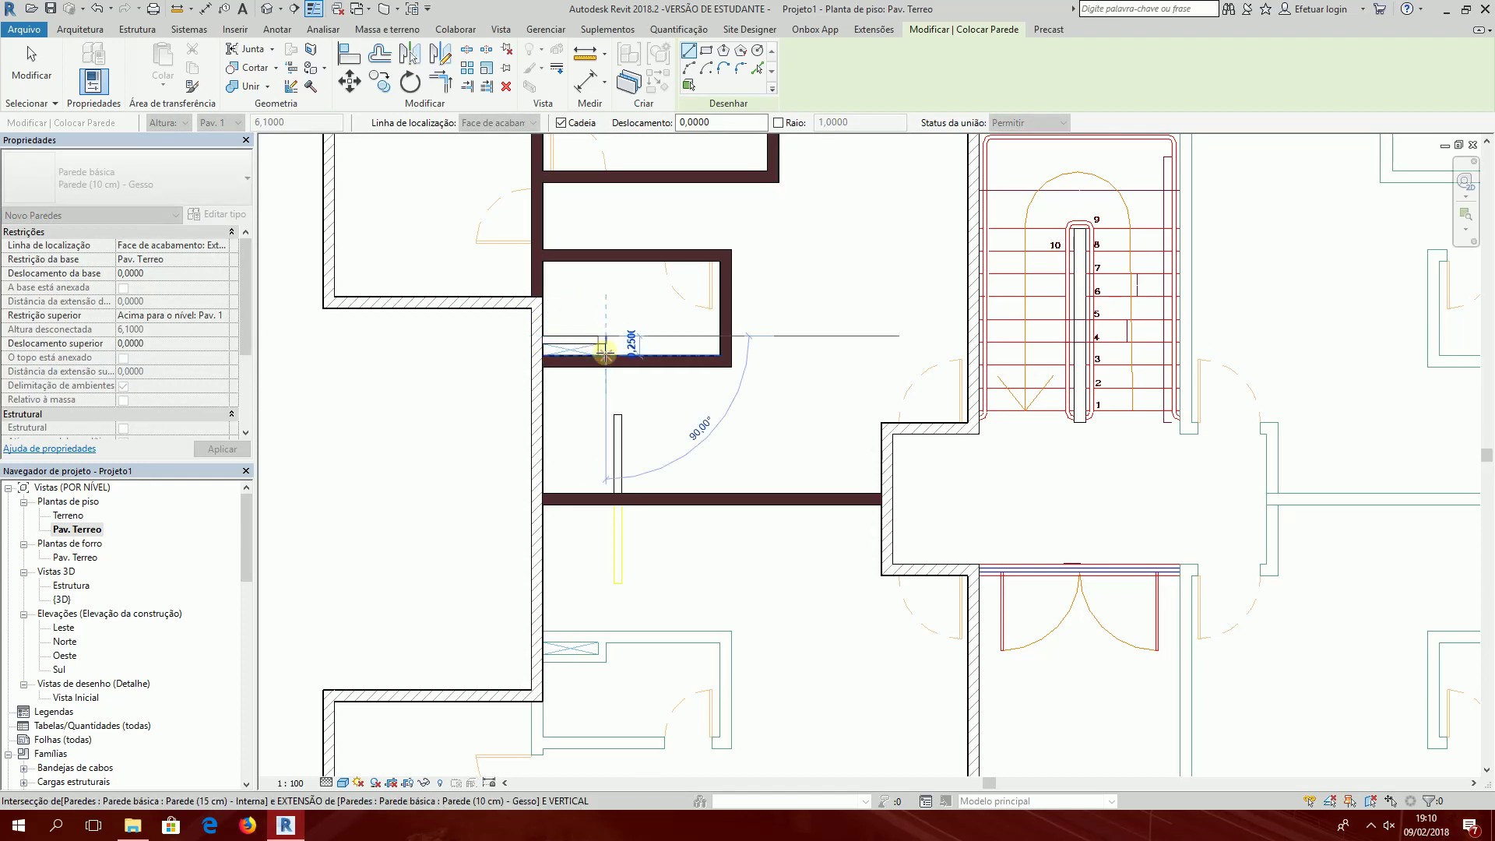
click(606, 354)
key(Escape)
key(Escape)
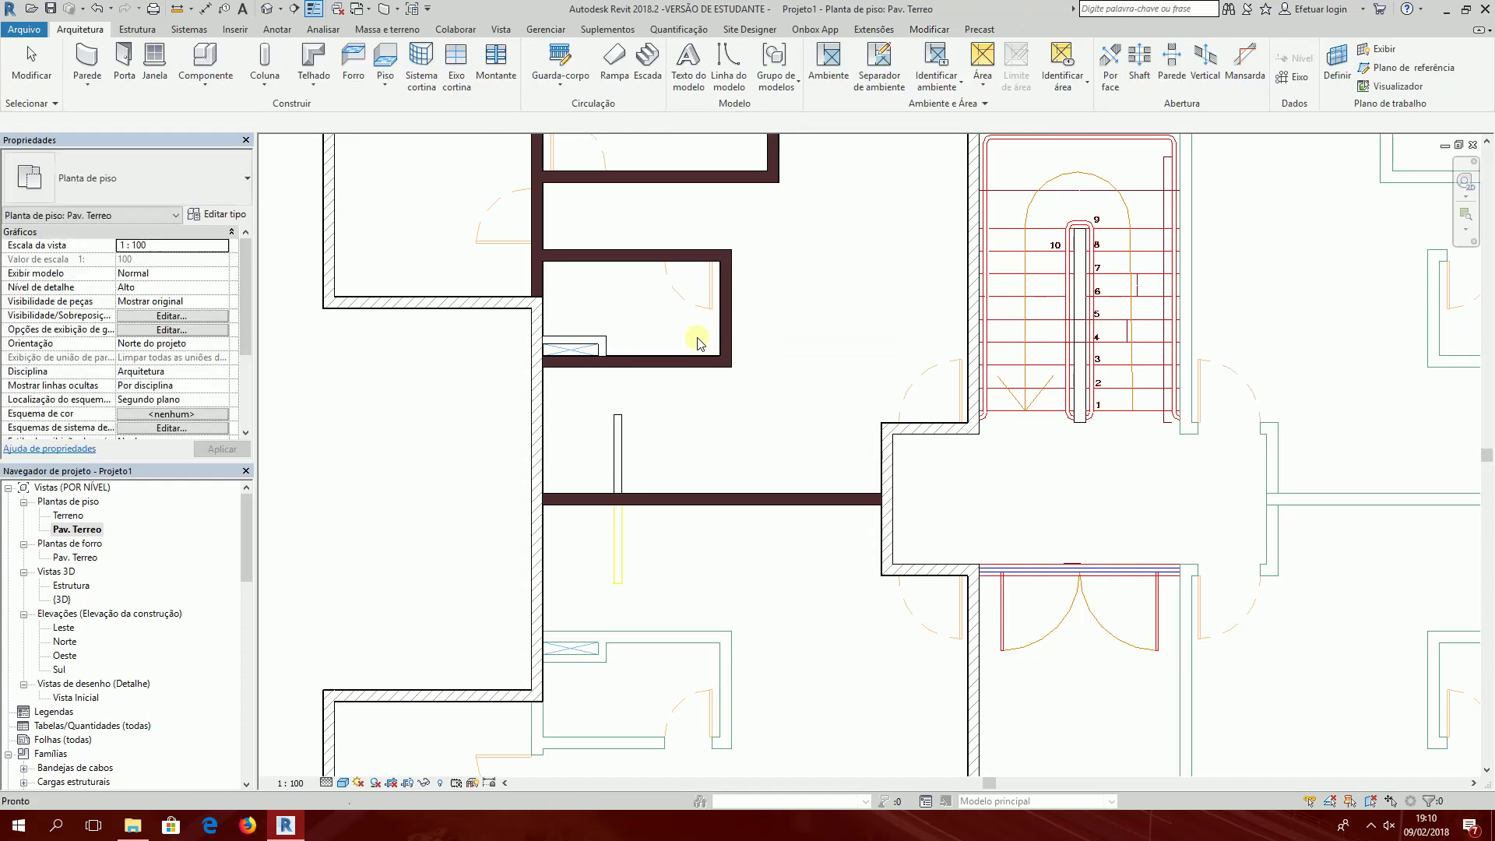
Step: Examine the north-west apartment's interior walls and the shaft enclosure against the imported floor plan
scroll(752, 342, down, 3)
mouse_move(752, 343)
middle_down()
mouse_move(664, 331)
mouse_move(524, 243)
middle_up()
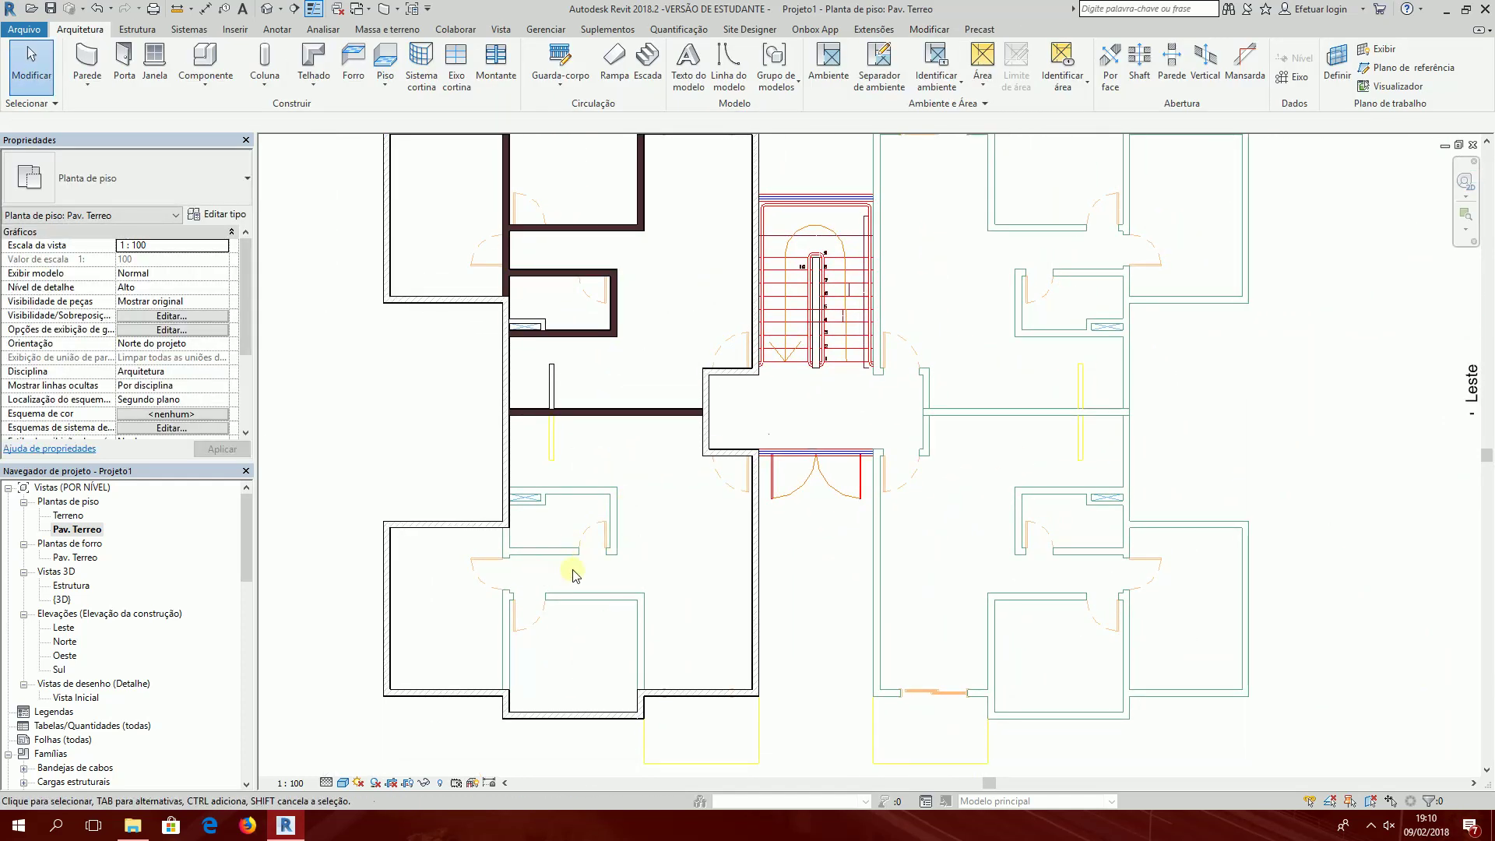
scroll(572, 575, down, 2)
middle_drag(624, 508, 656, 538)
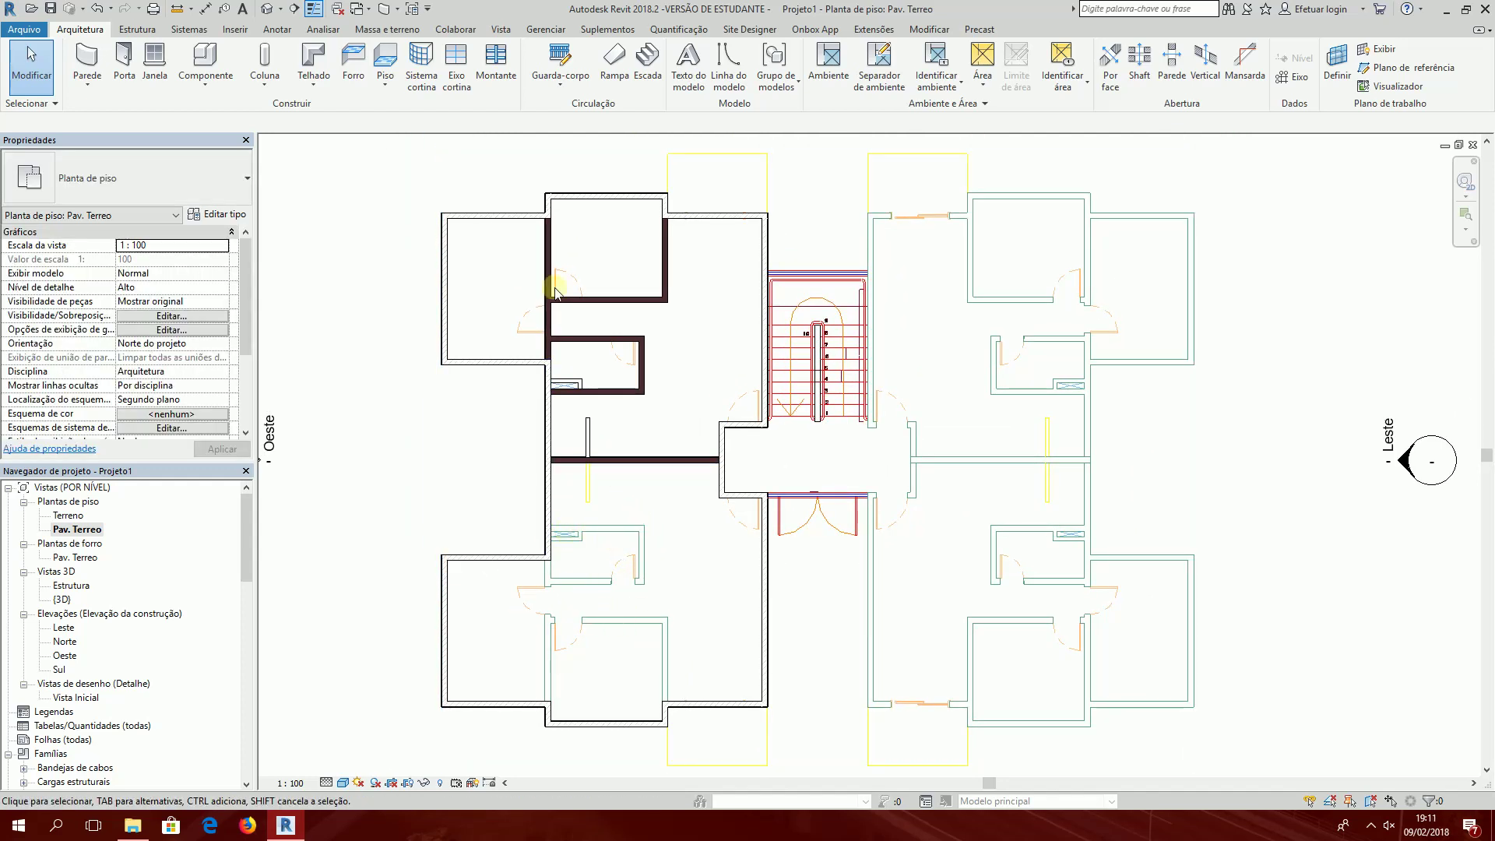
scroll(554, 292, up, 8)
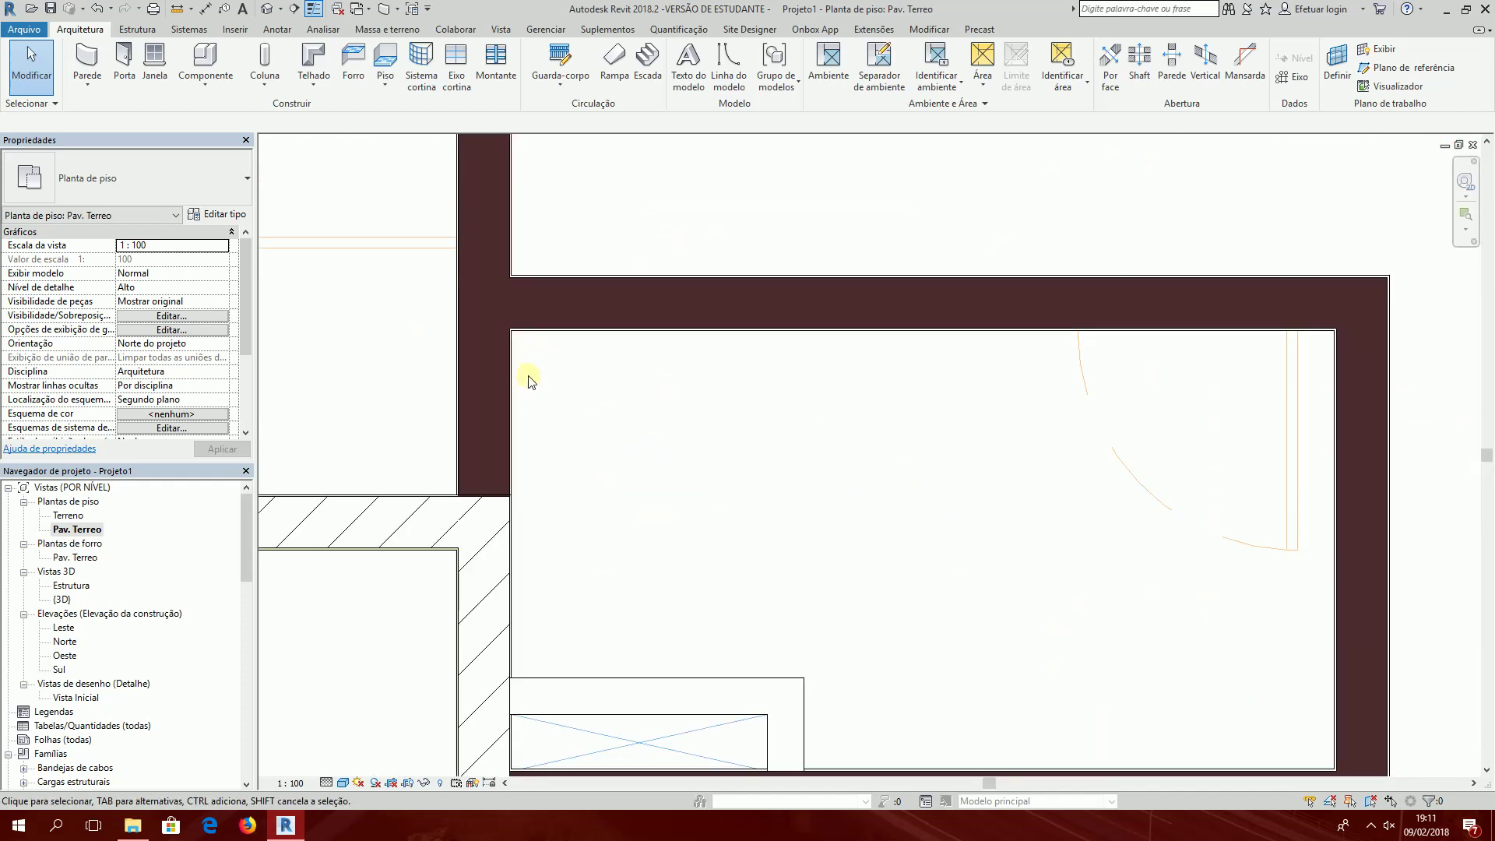
scroll(555, 448, down, 3)
scroll(551, 605, up, 3)
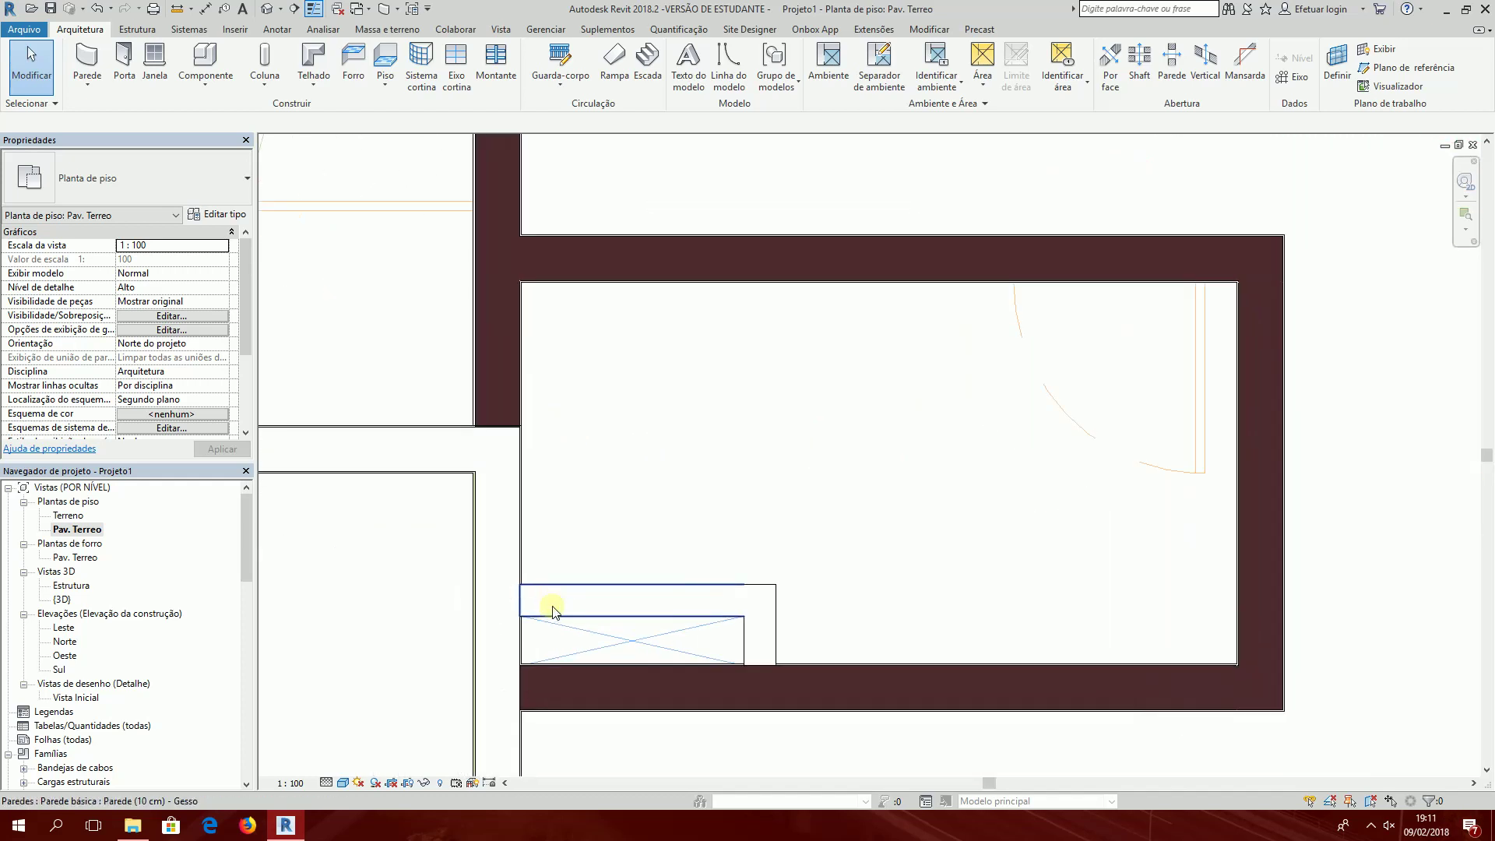
scroll(590, 517, down, 4)
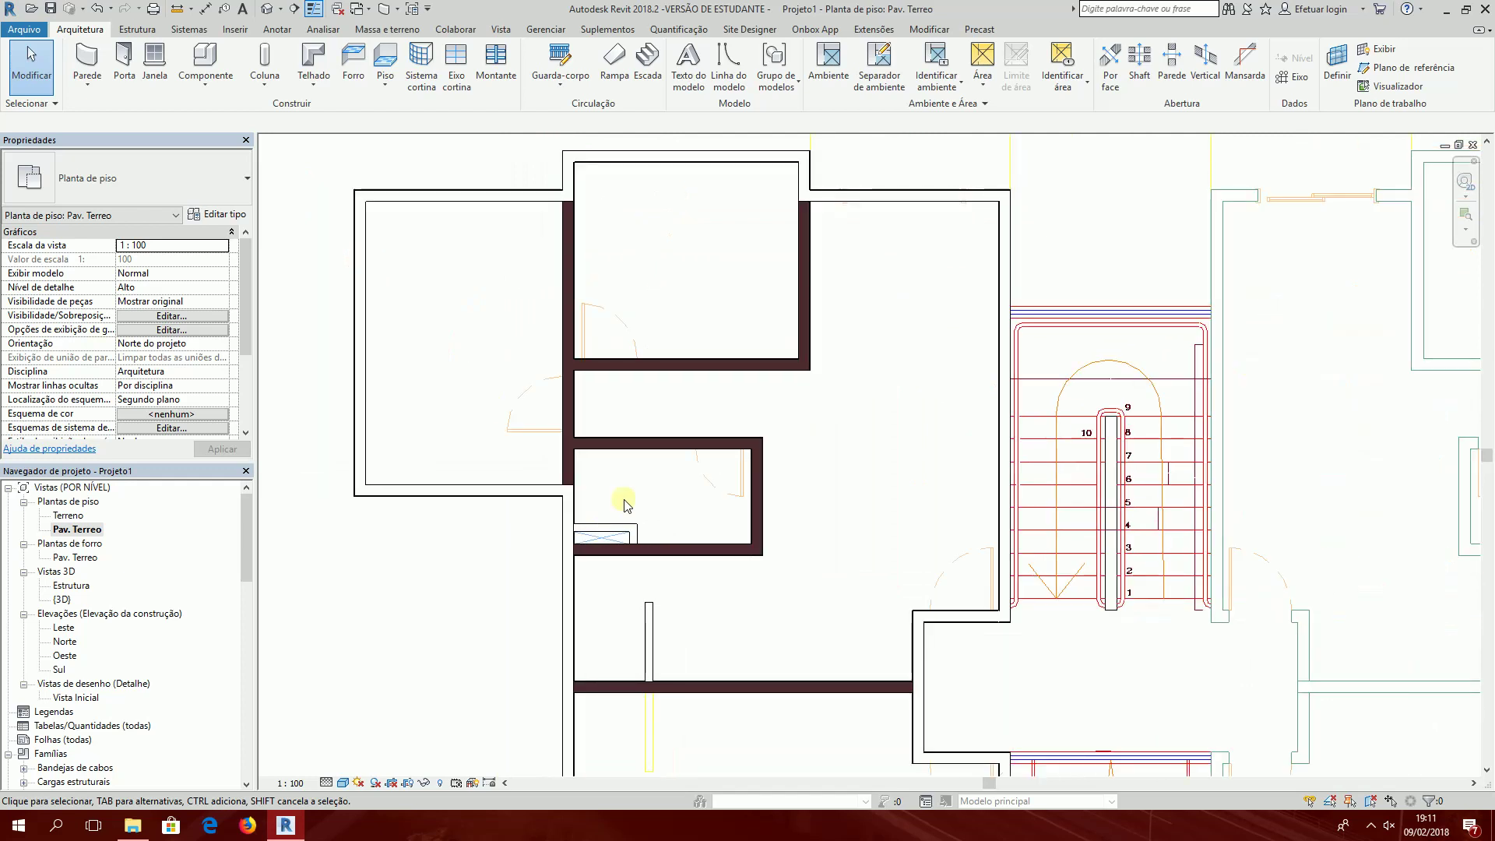
middle_drag(624, 418, 574, 419)
scroll(564, 408, down, 2)
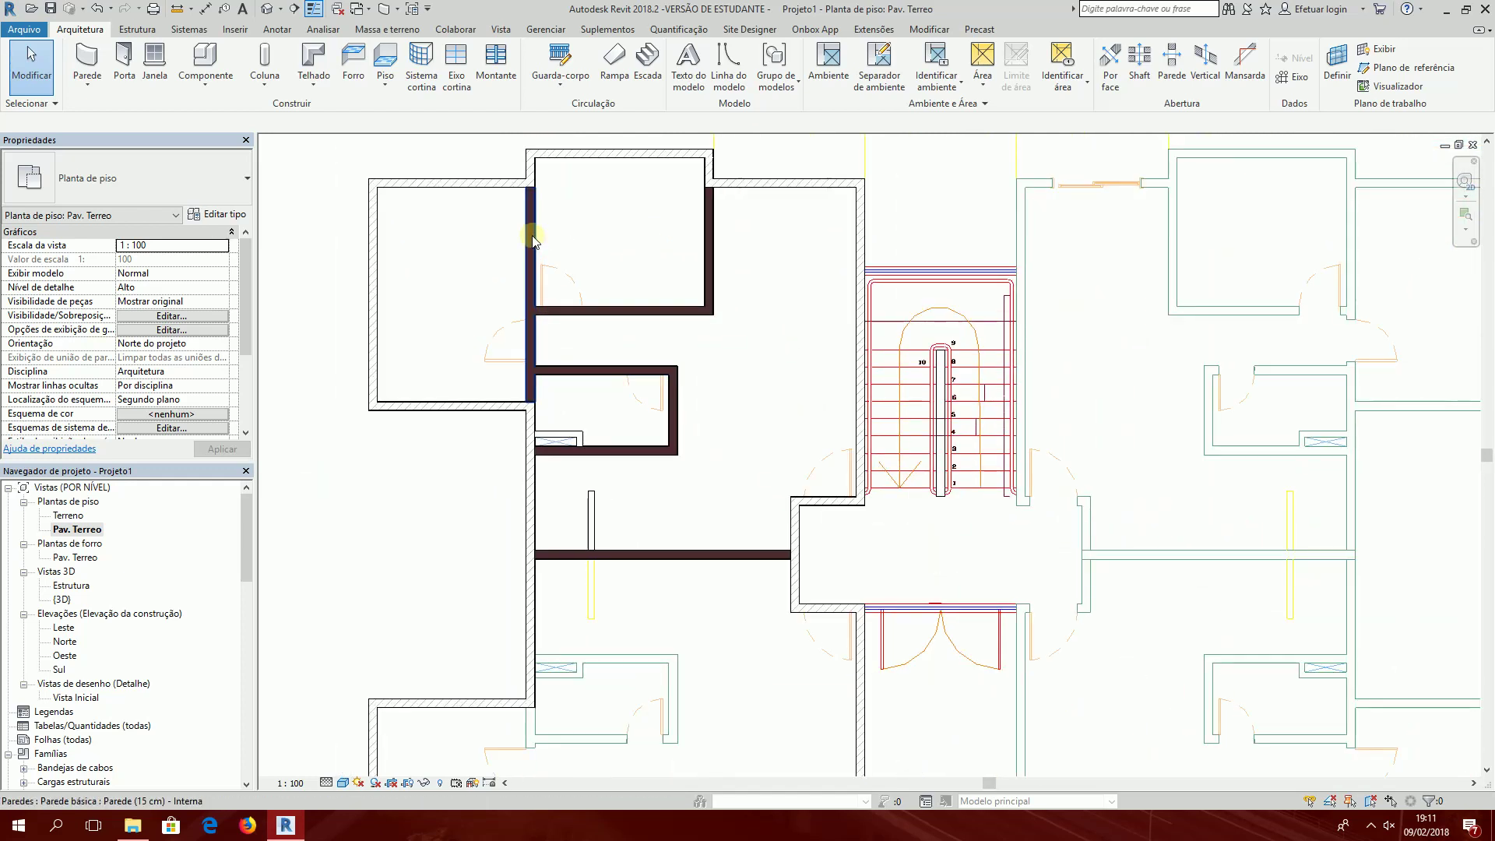
Step: Mirror a copy of the north-west apartment's nine interior walls, including the Gesso walls, about the dividing wall and clear the selection
click(528, 234)
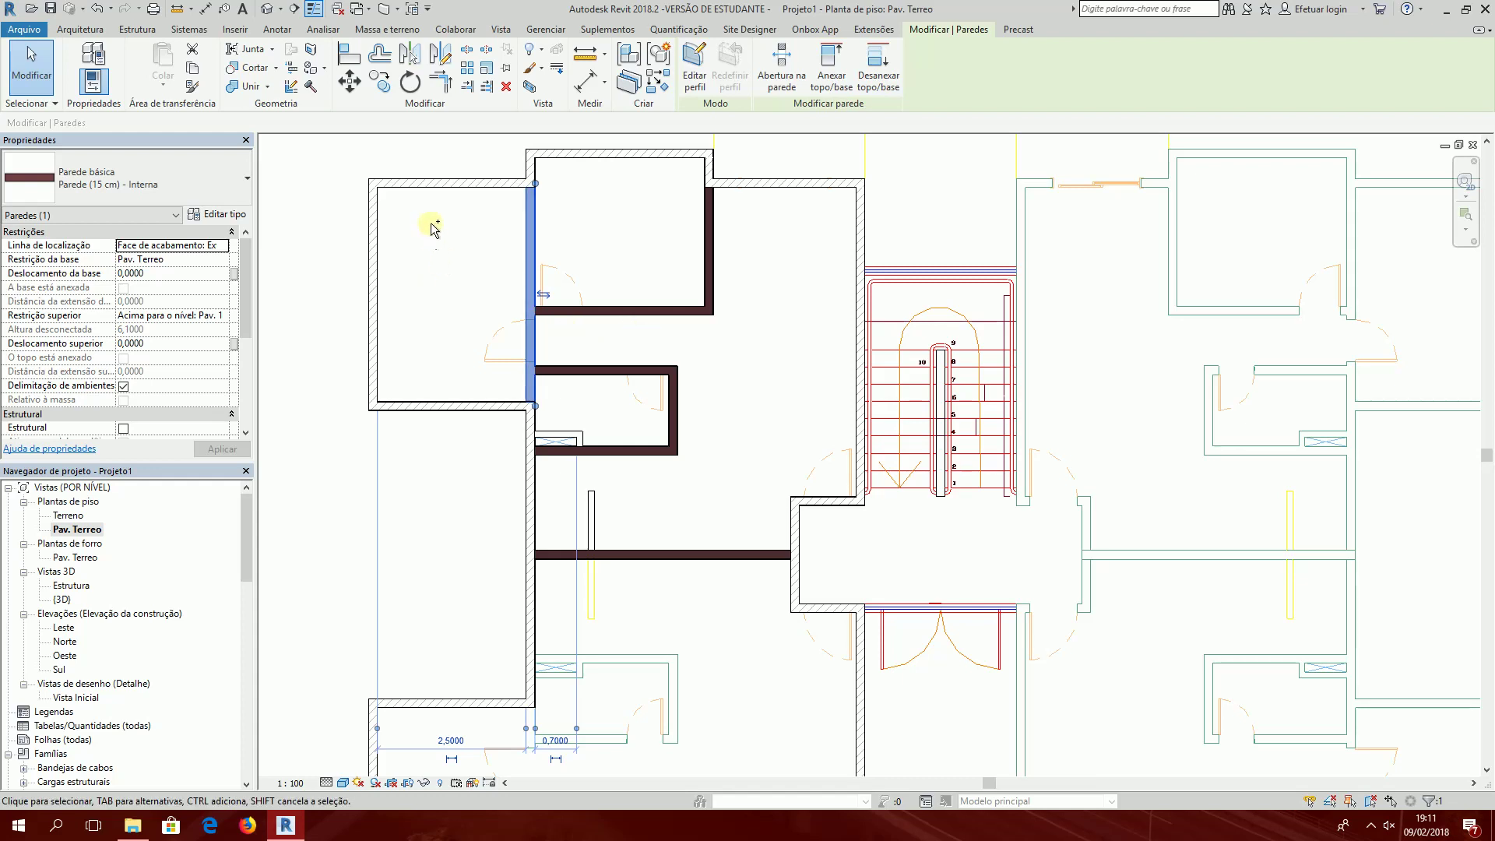
ctrl+click(604, 306)
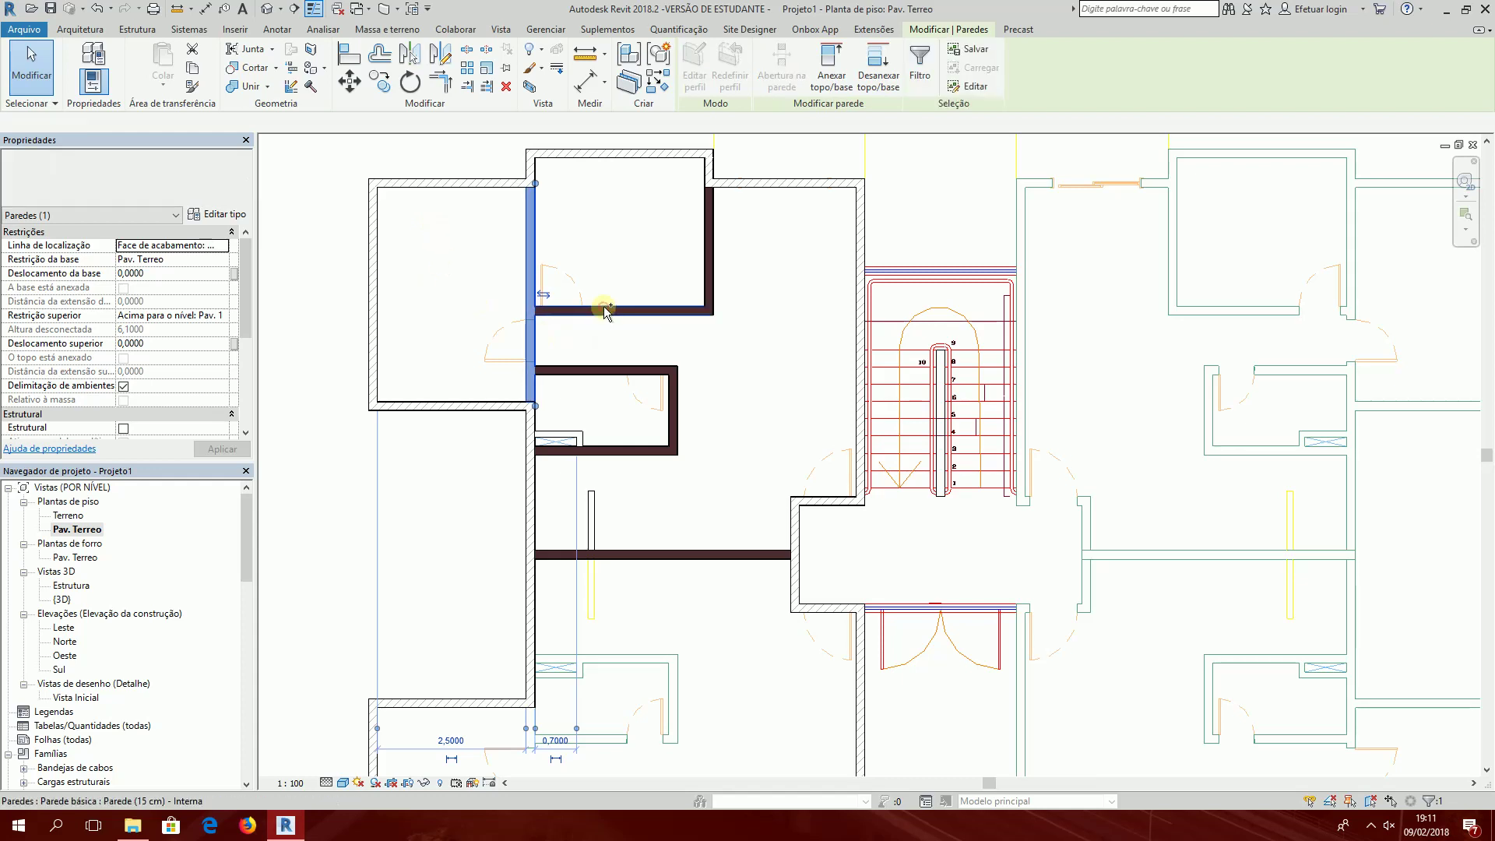
ctrl+click(710, 239)
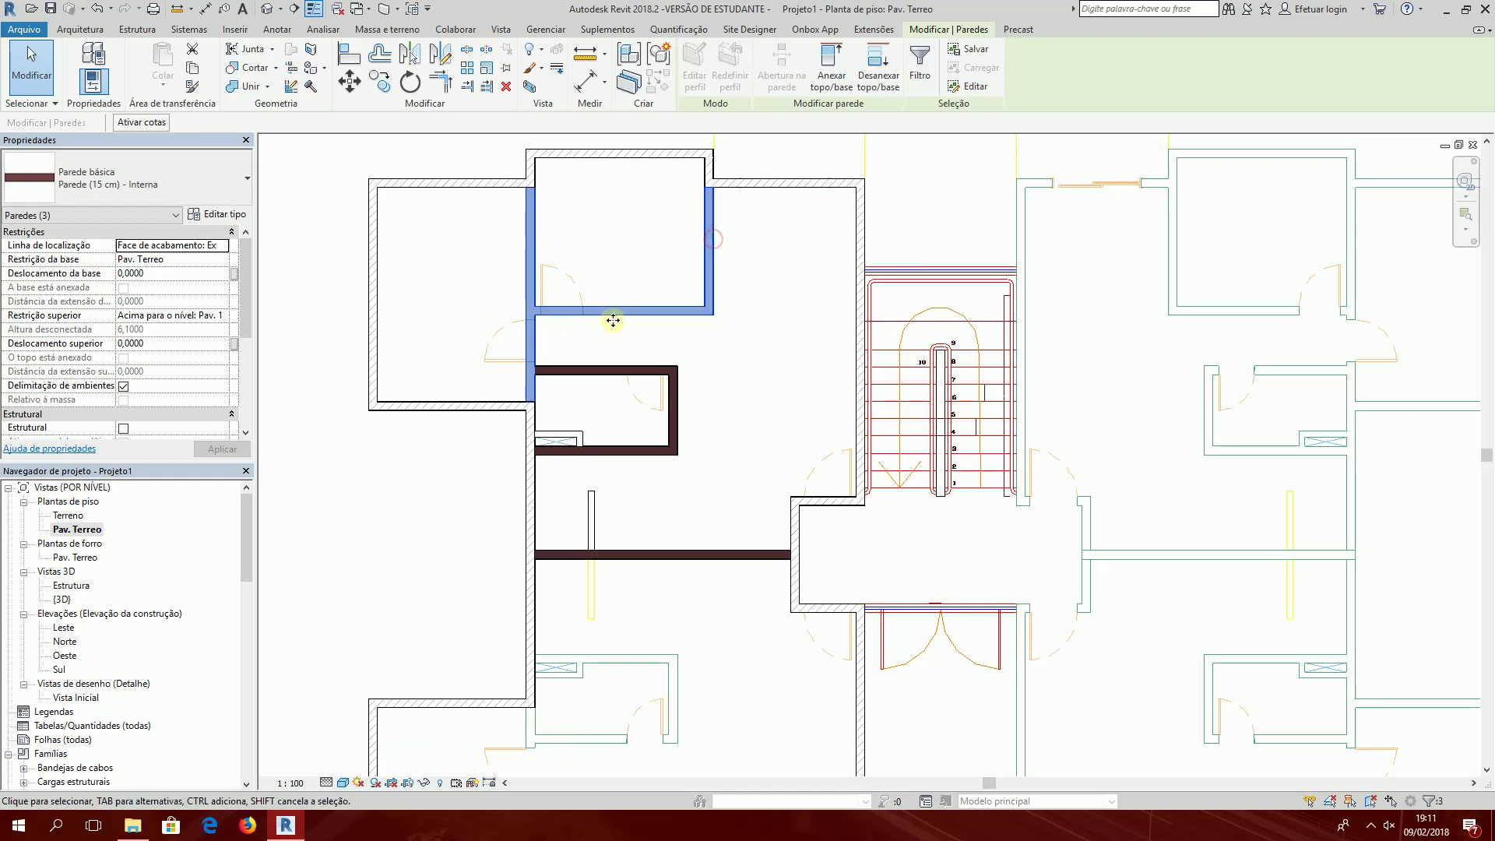
ctrl+click(590, 367)
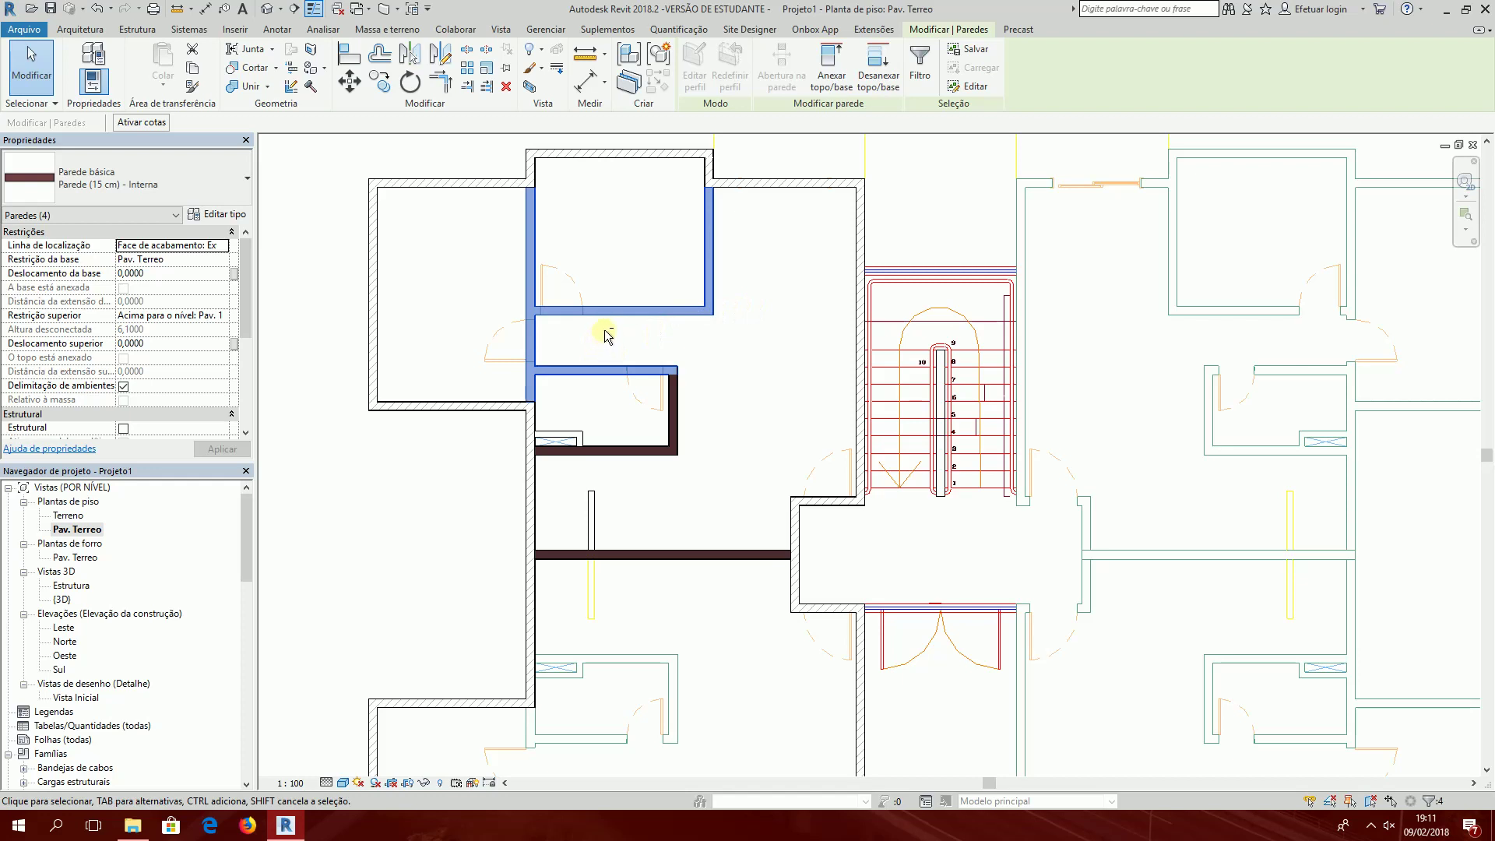
shift+click(585, 367)
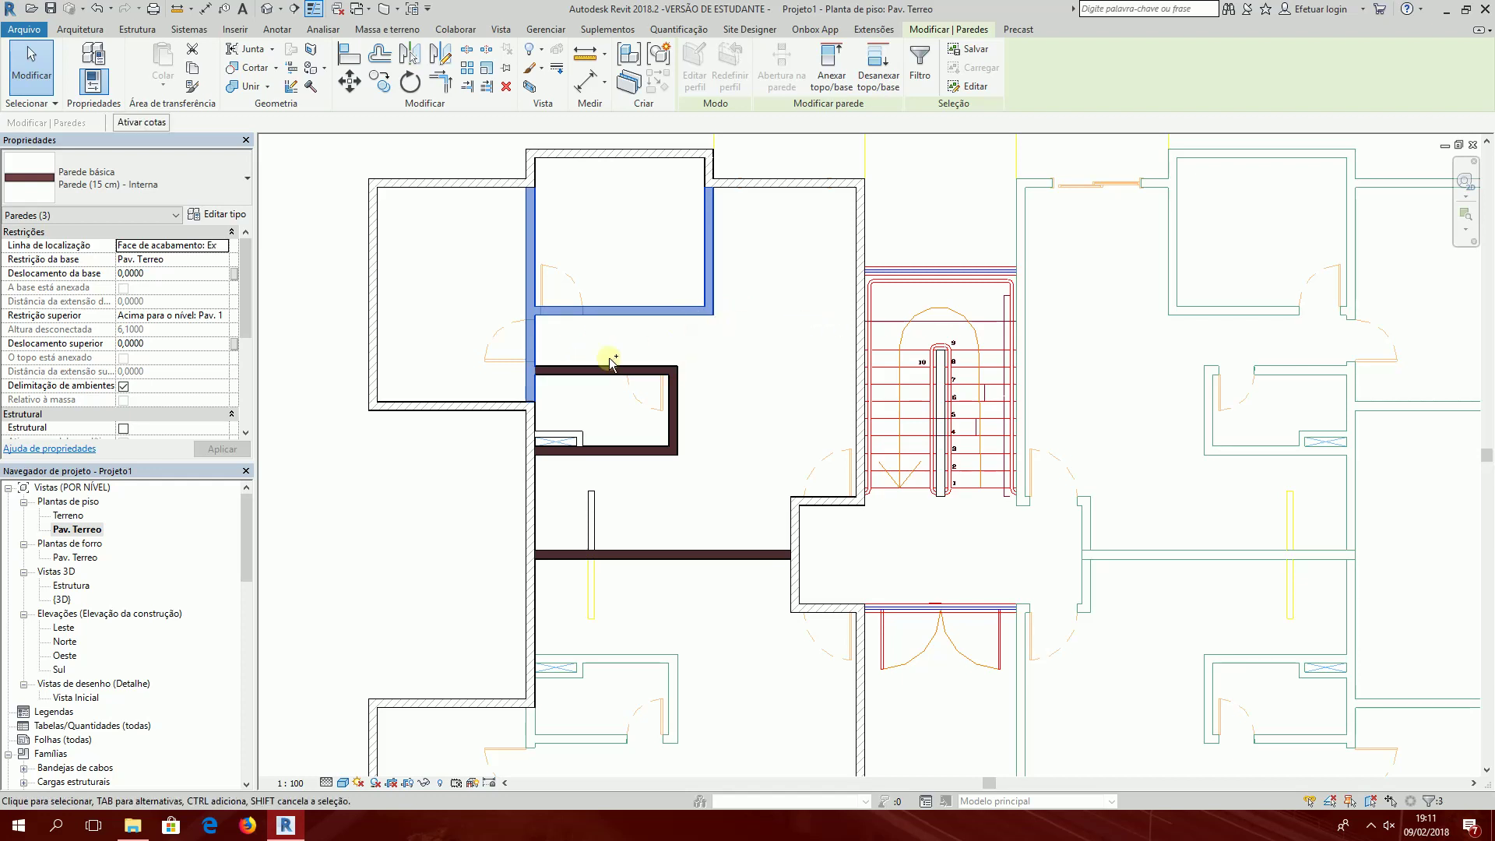
ctrl+click(602, 372)
ctrl+click(668, 425)
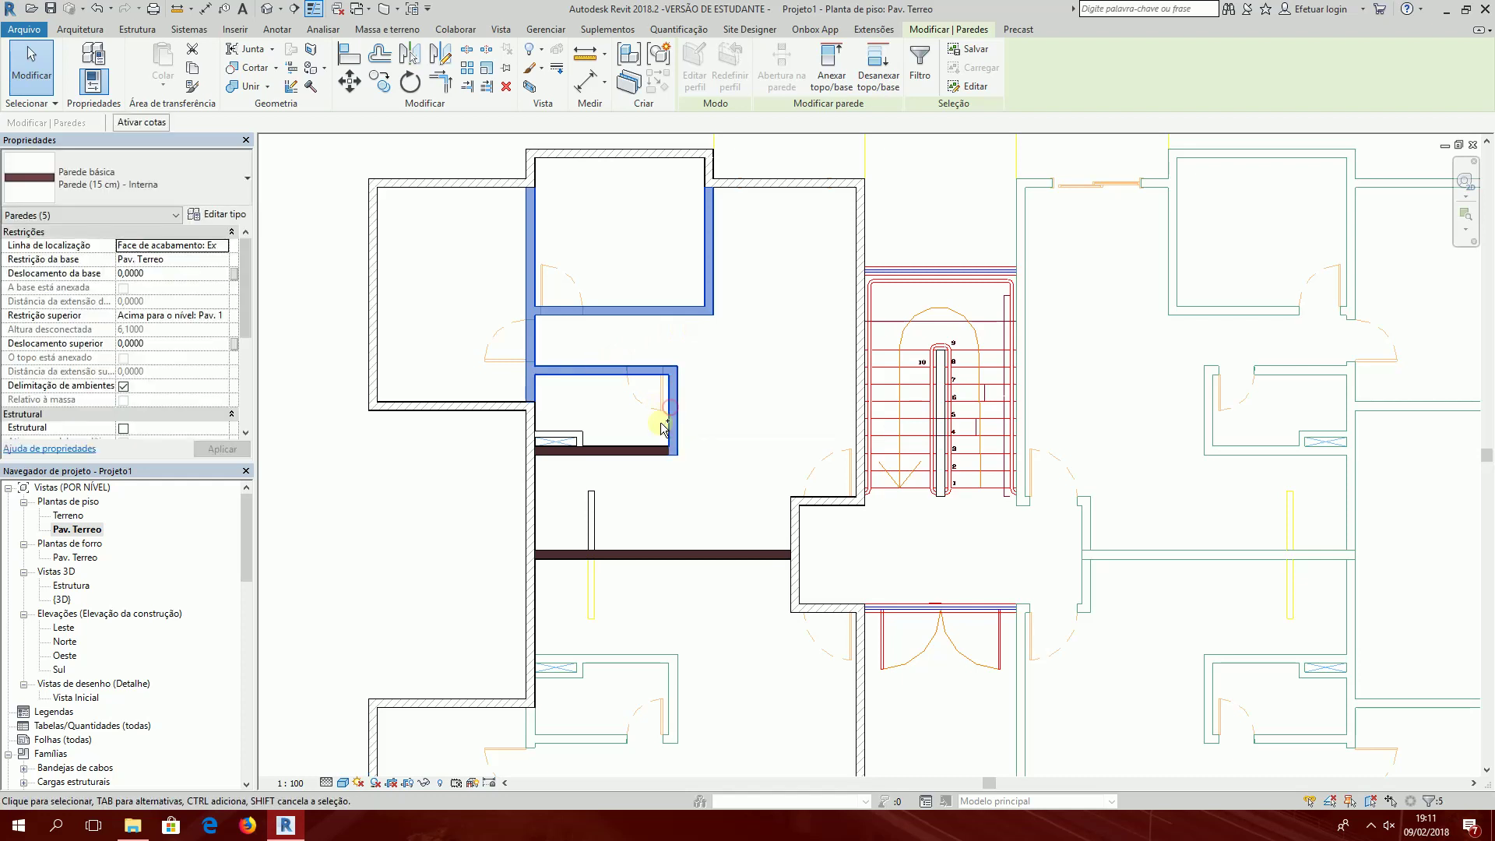
ctrl+click(624, 449)
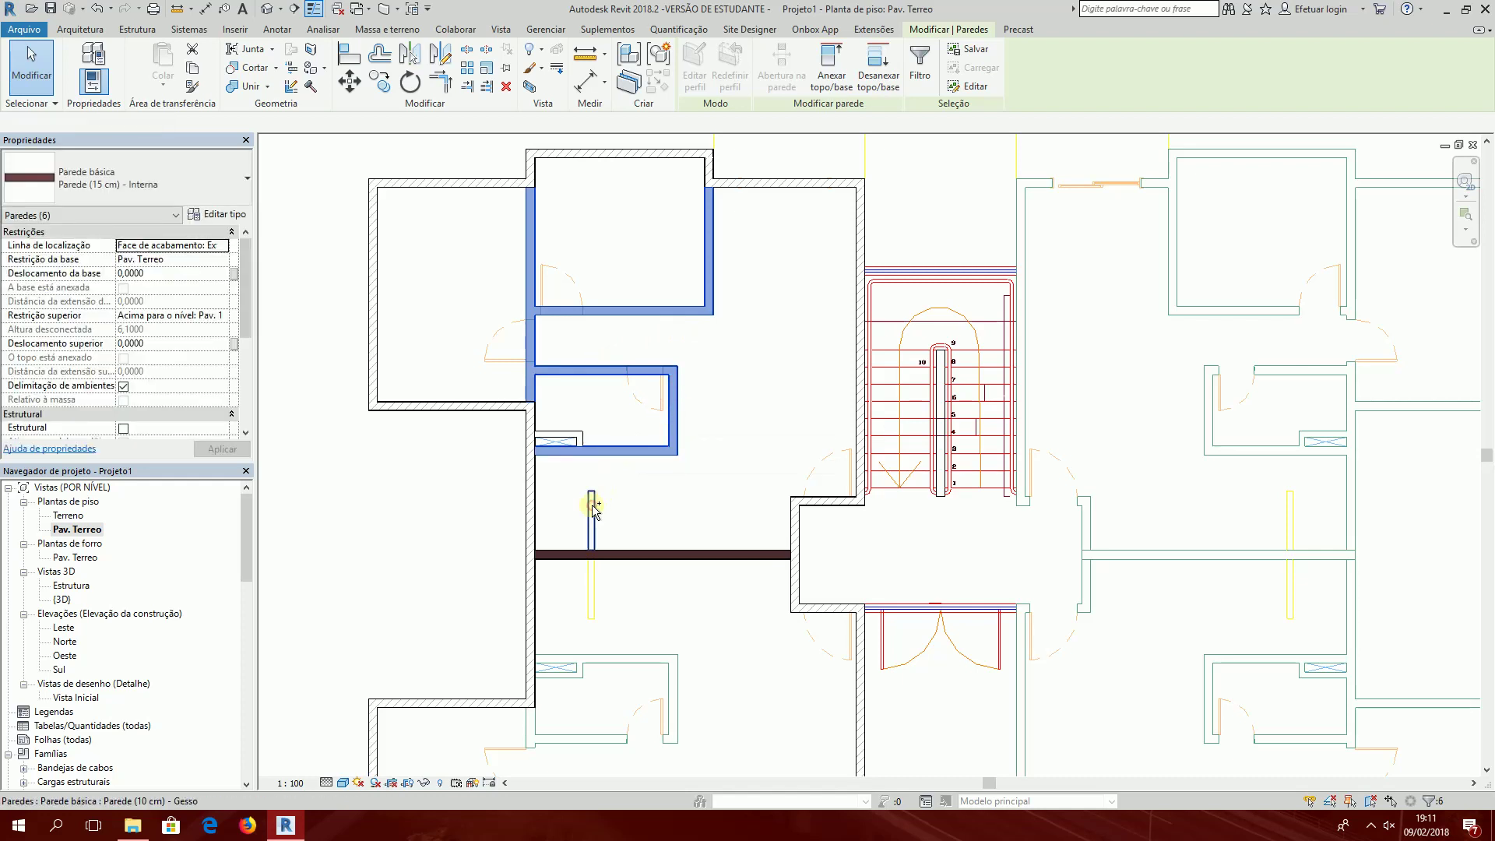
ctrl+click(592, 508)
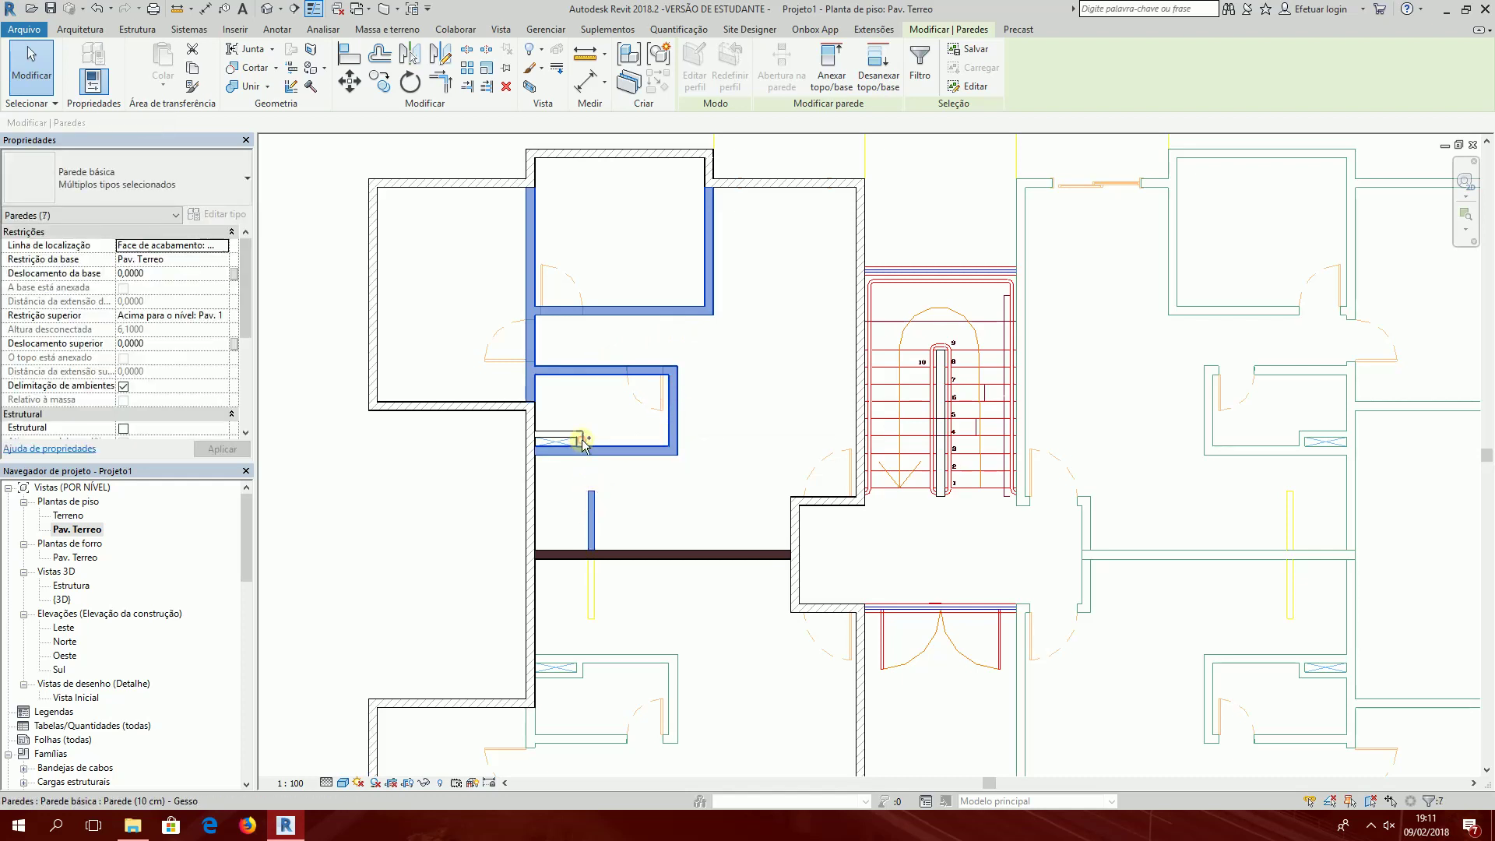
ctrl+click(580, 439)
ctrl+click(571, 441)
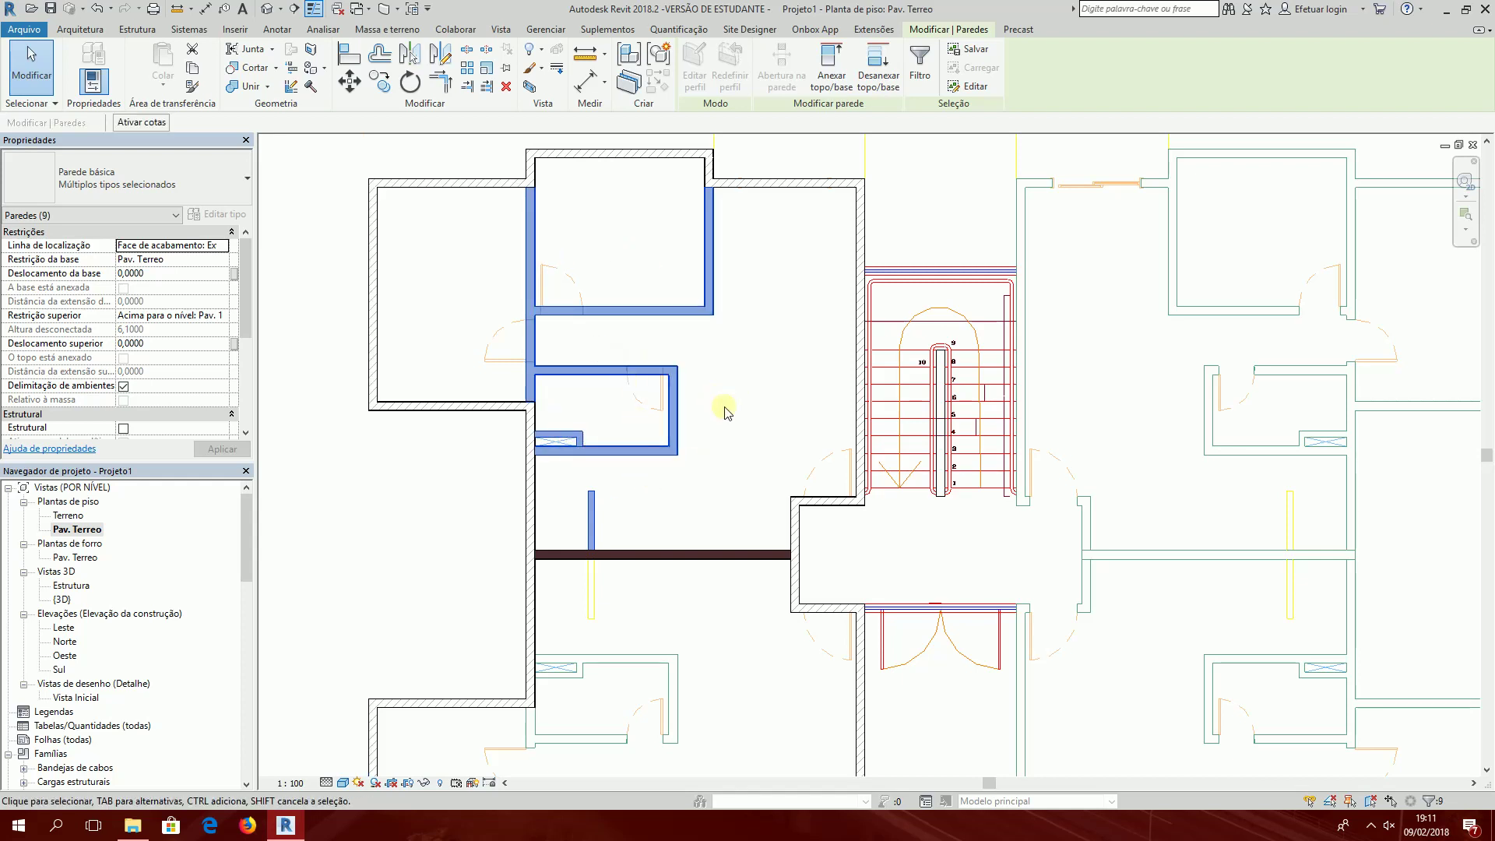
middle_drag(730, 407, 674, 303)
scroll(607, 510, down, 3)
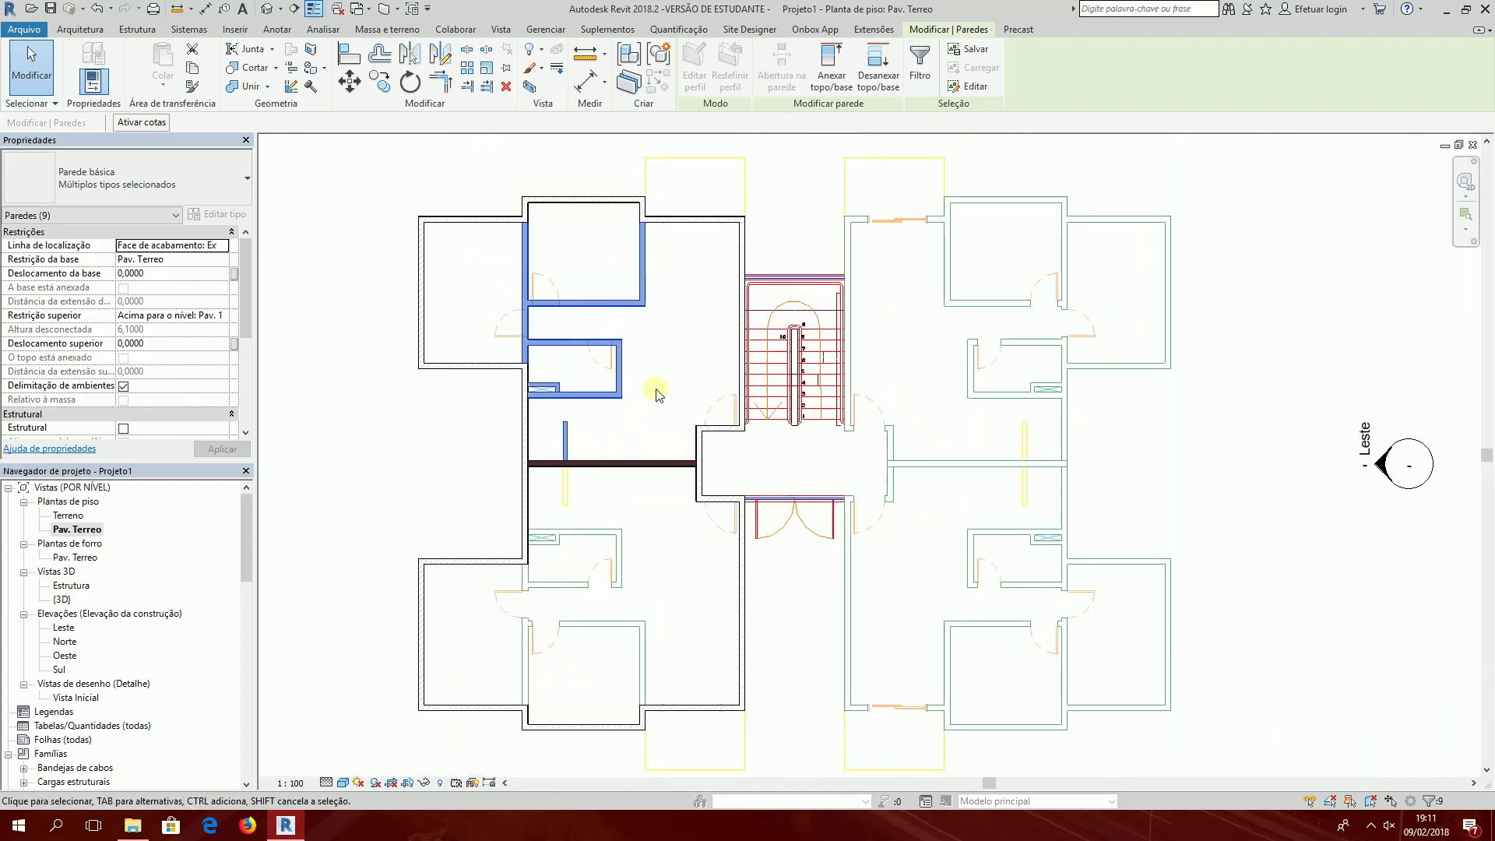
middle_drag(656, 395, 653, 352)
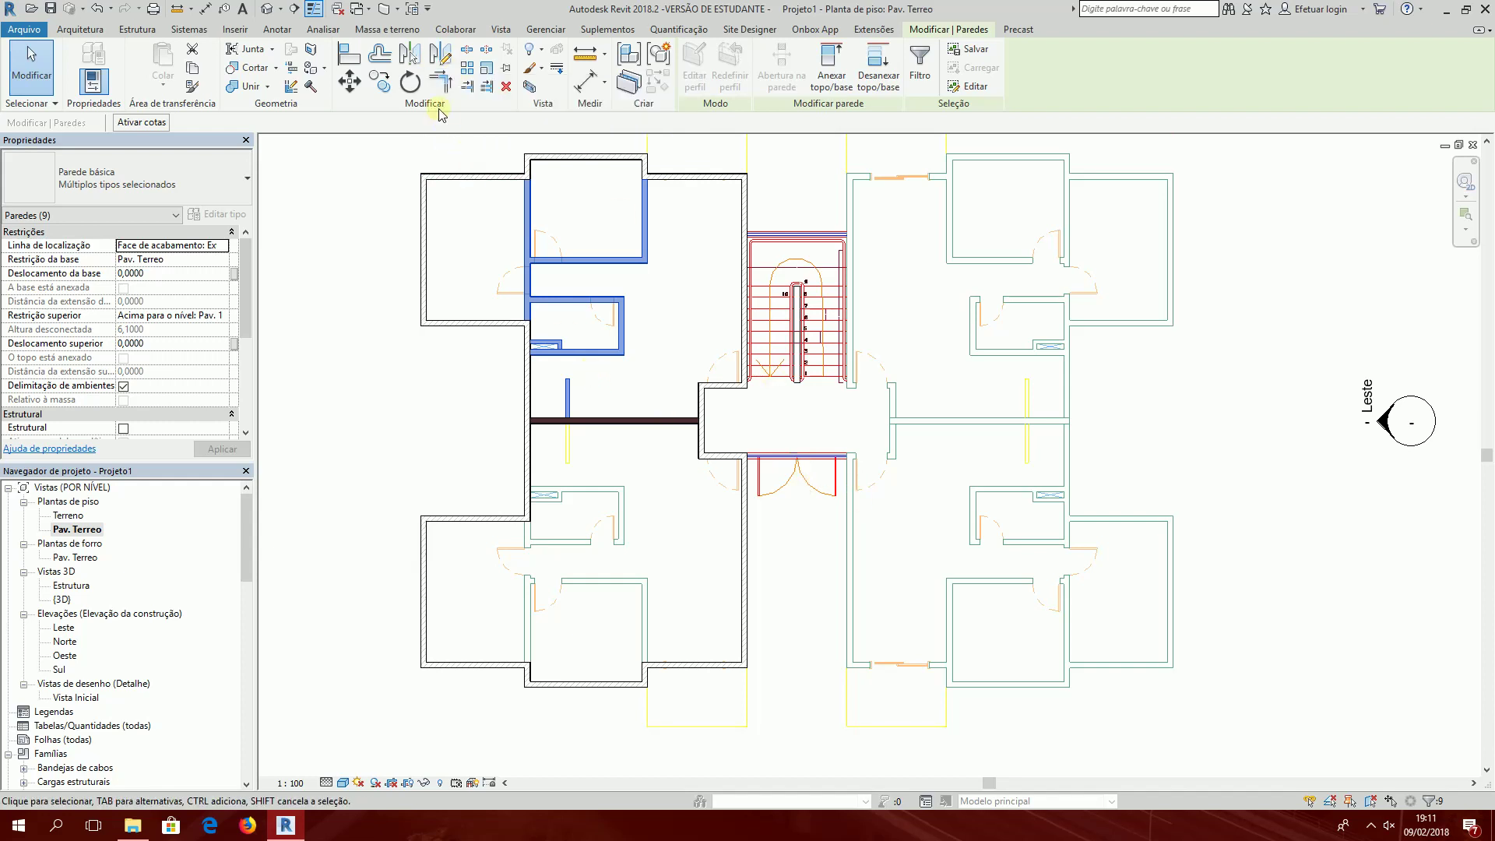
click(419, 64)
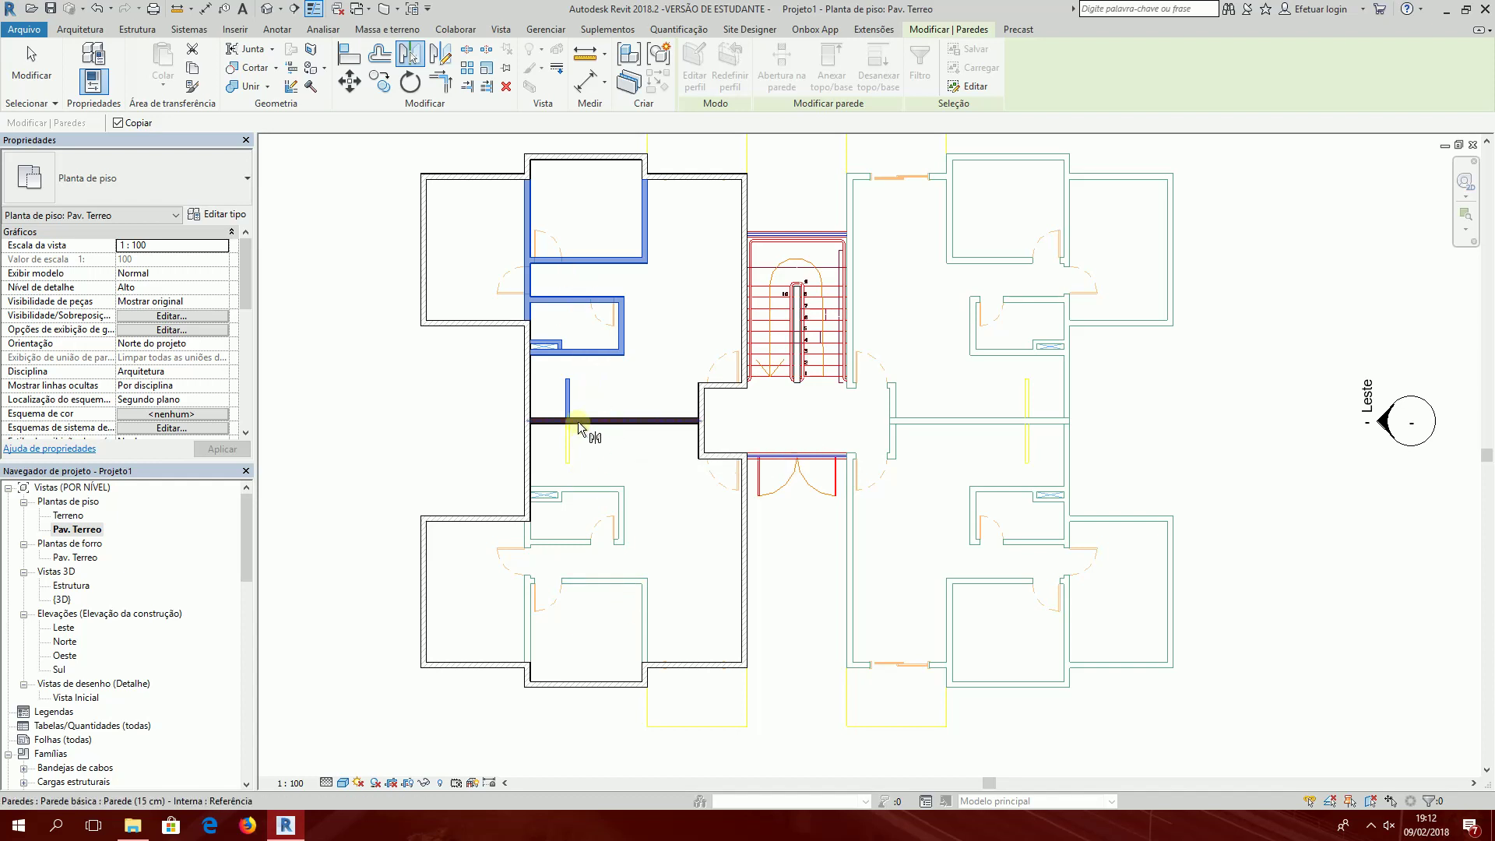
scroll(578, 422, up, 5)
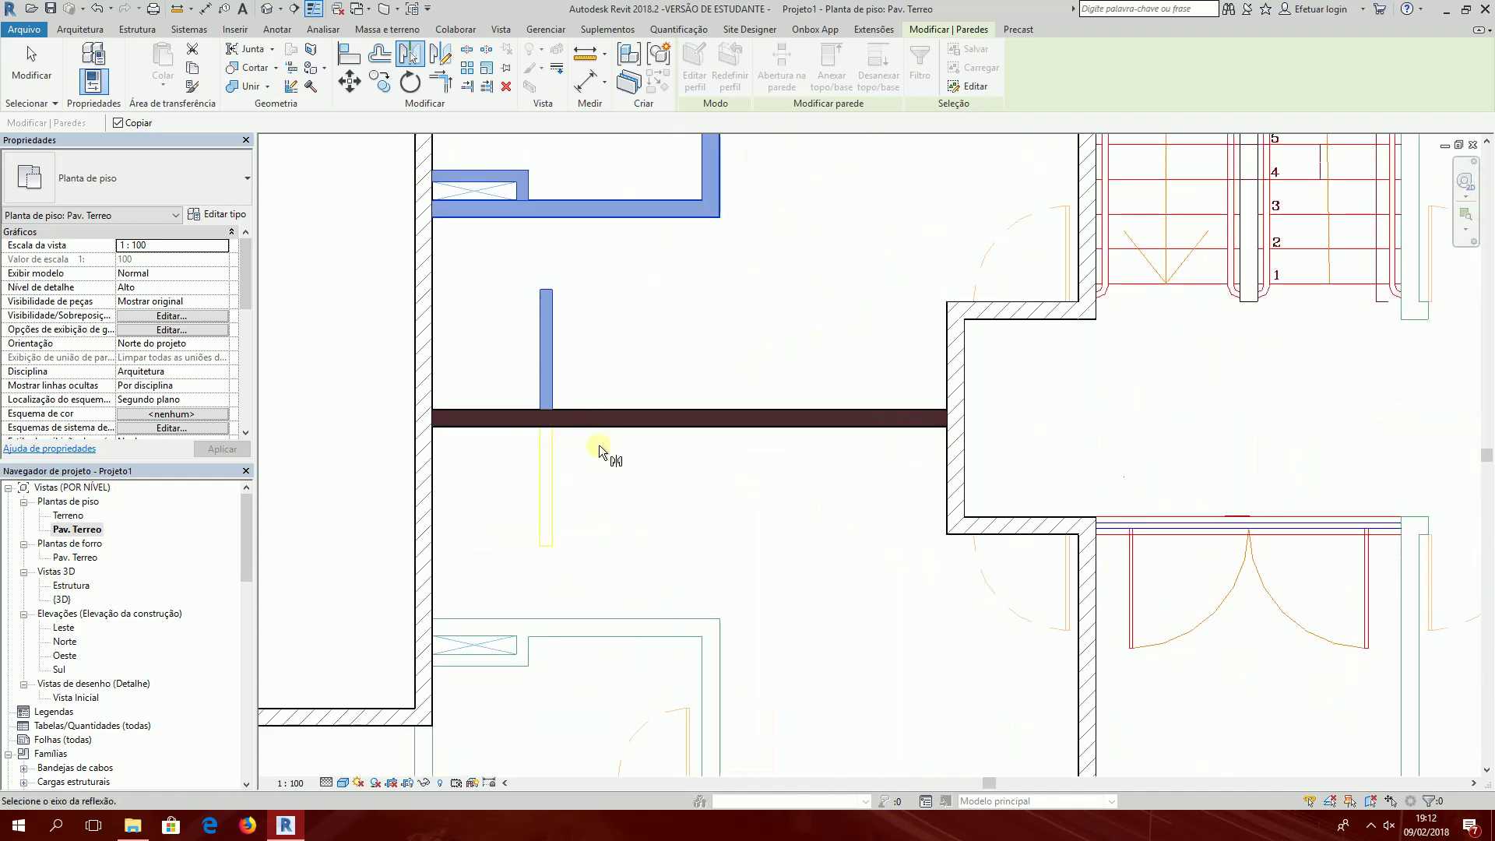
click(597, 419)
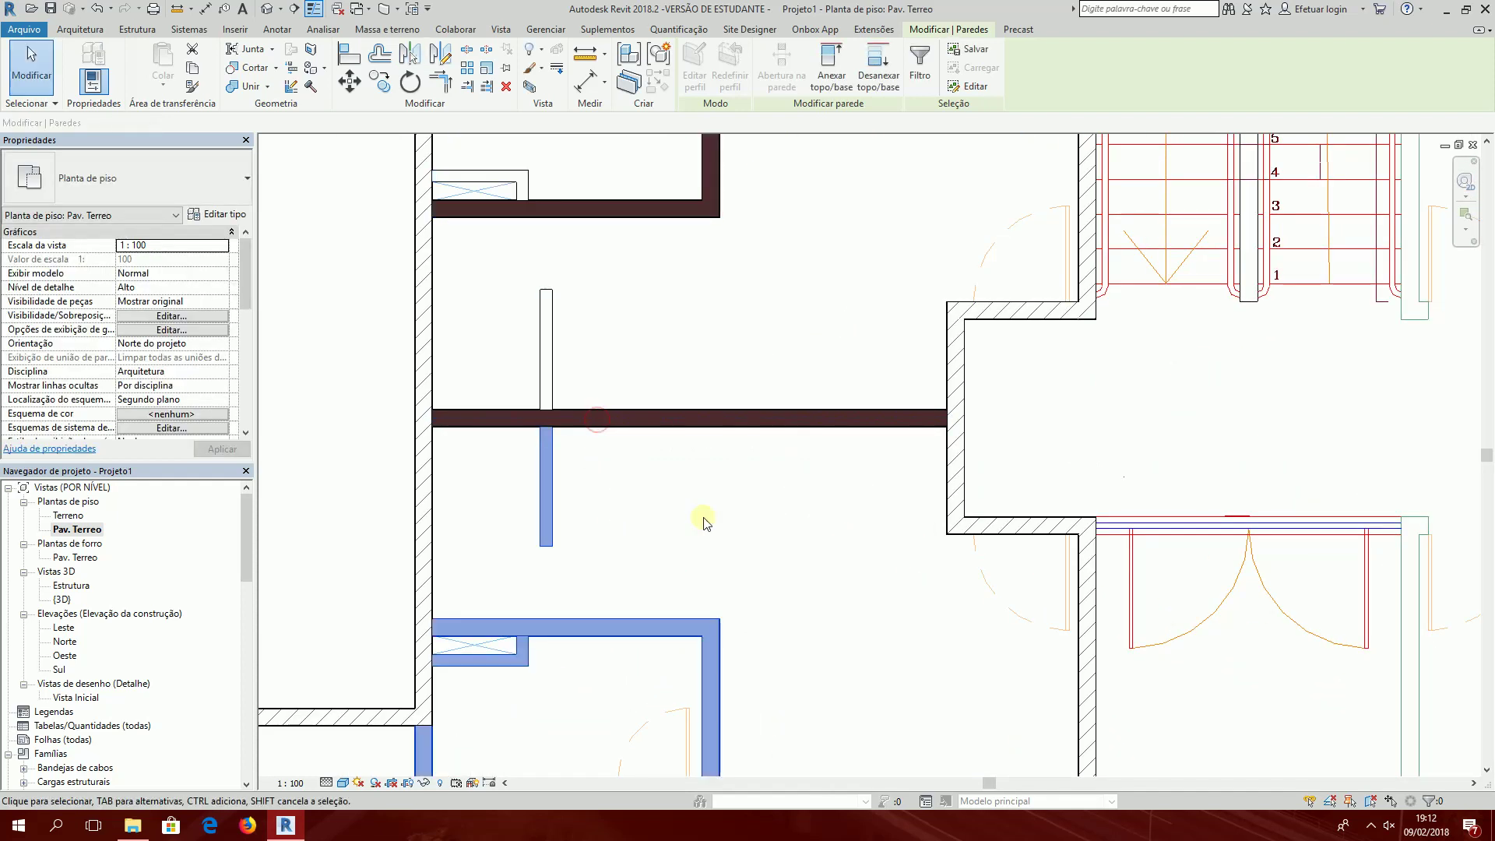
scroll(703, 522, down, 5)
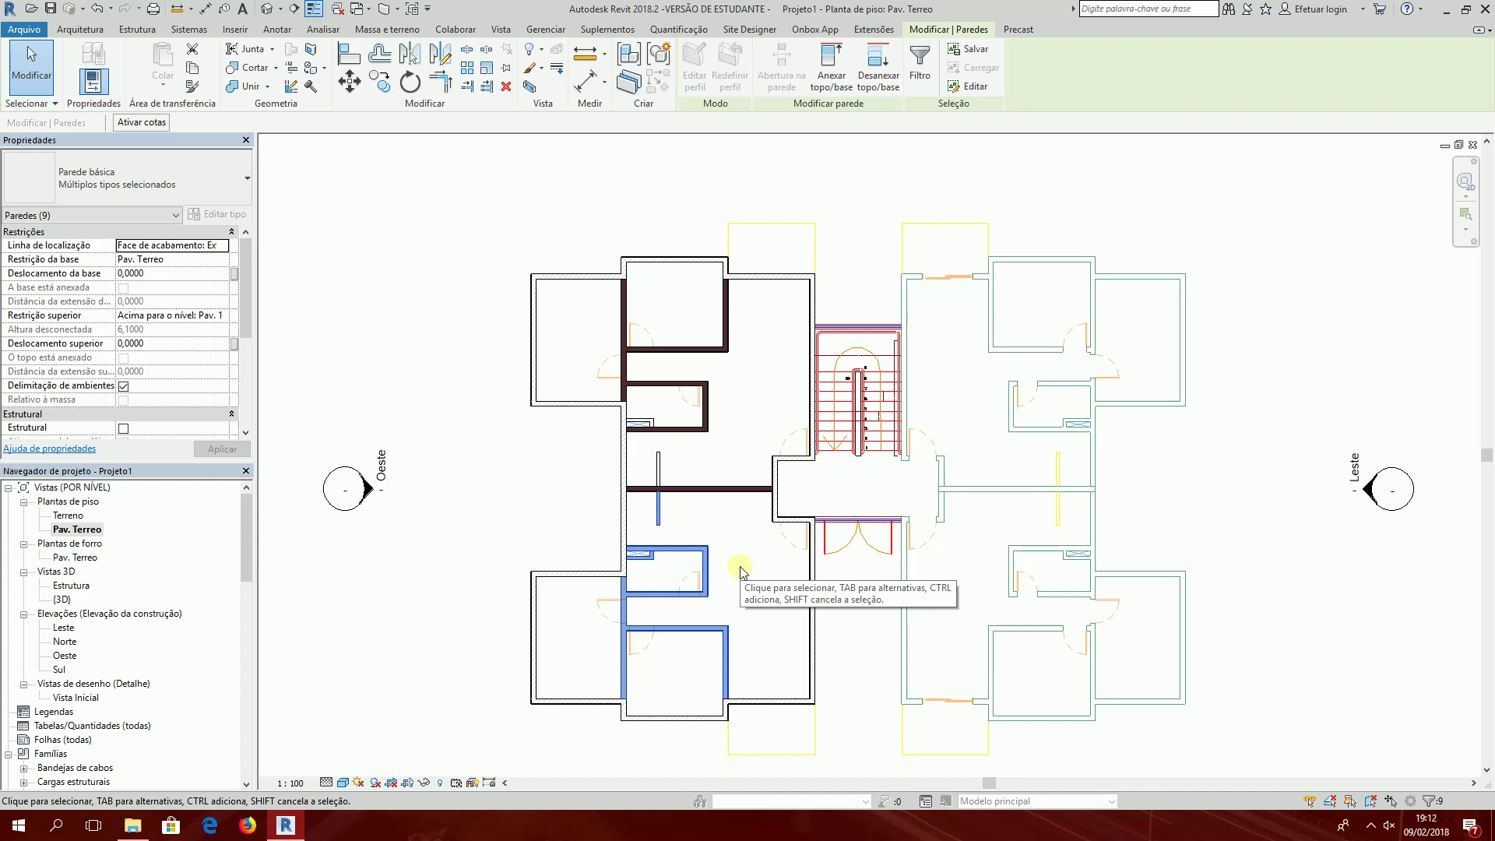
key(Escape)
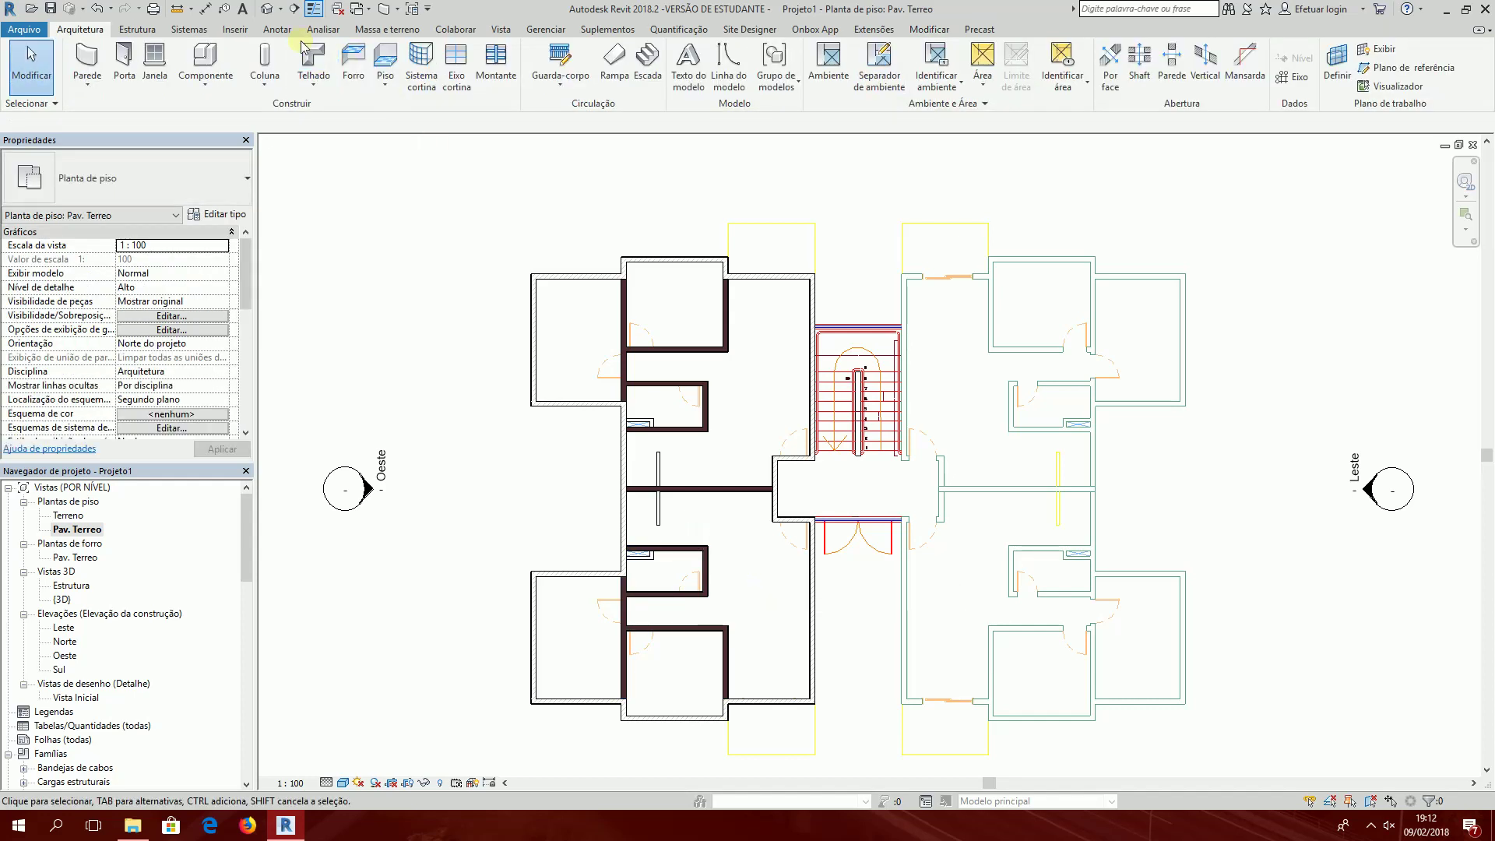
Step: Inspect the west block's walls in the {3D} view and return to the Pav. Terreo floor plan
click(267, 10)
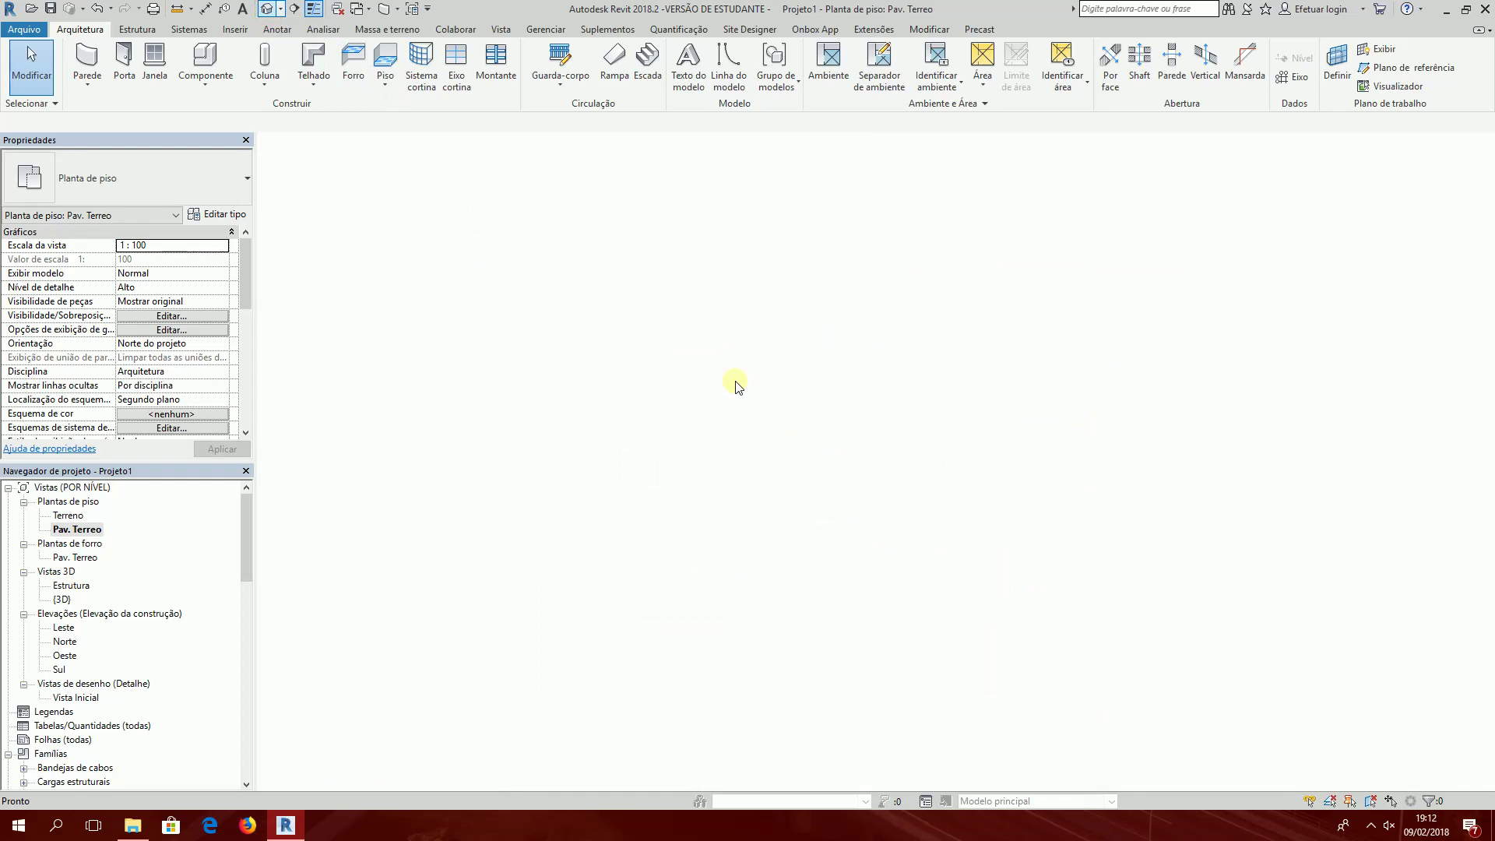
shift+middle_drag(734, 377, 888, 499)
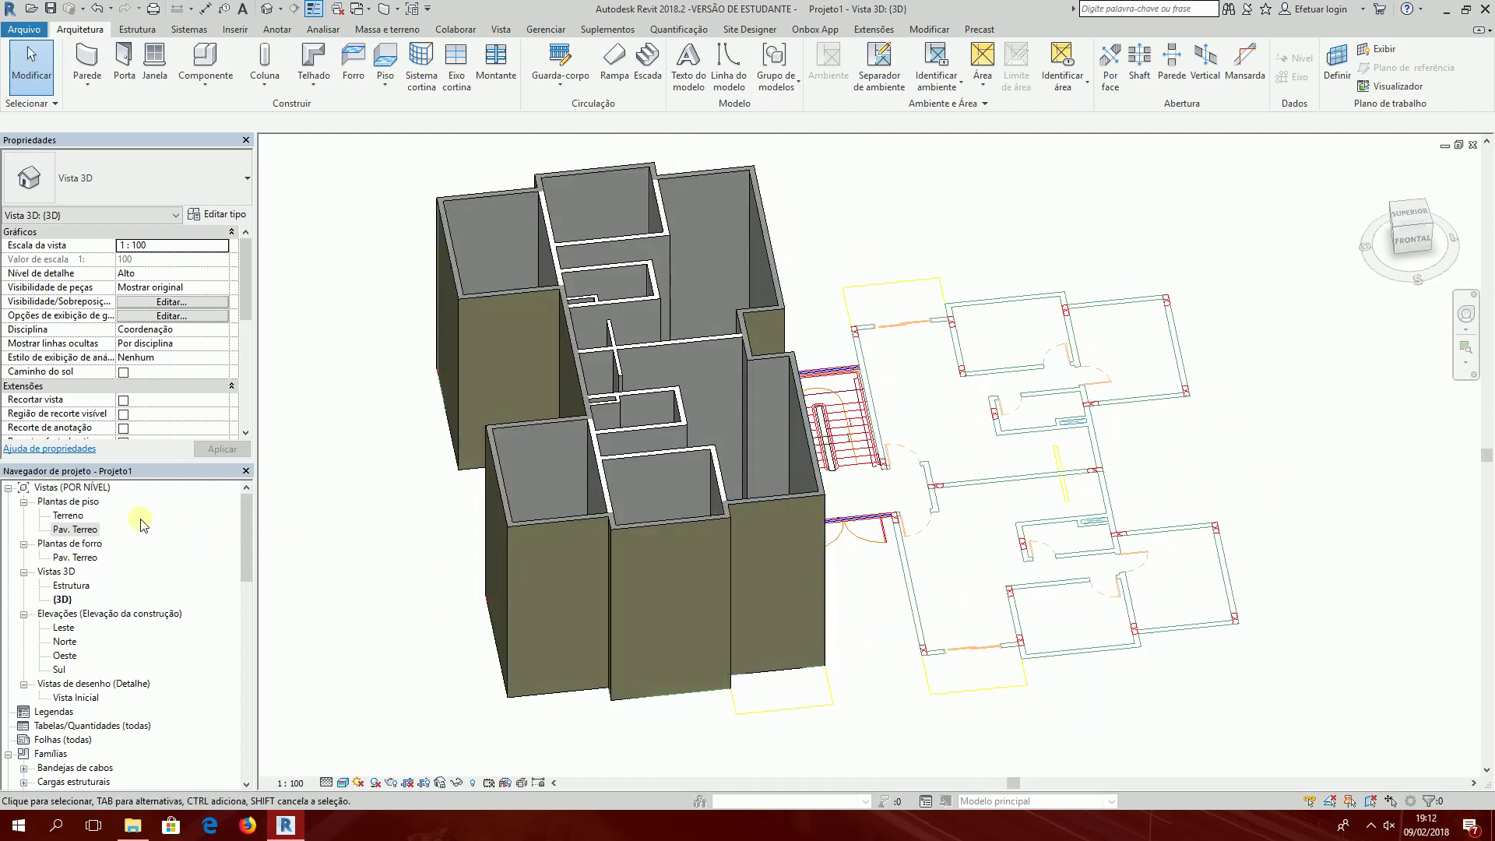
click(86, 530)
double_click(87, 531)
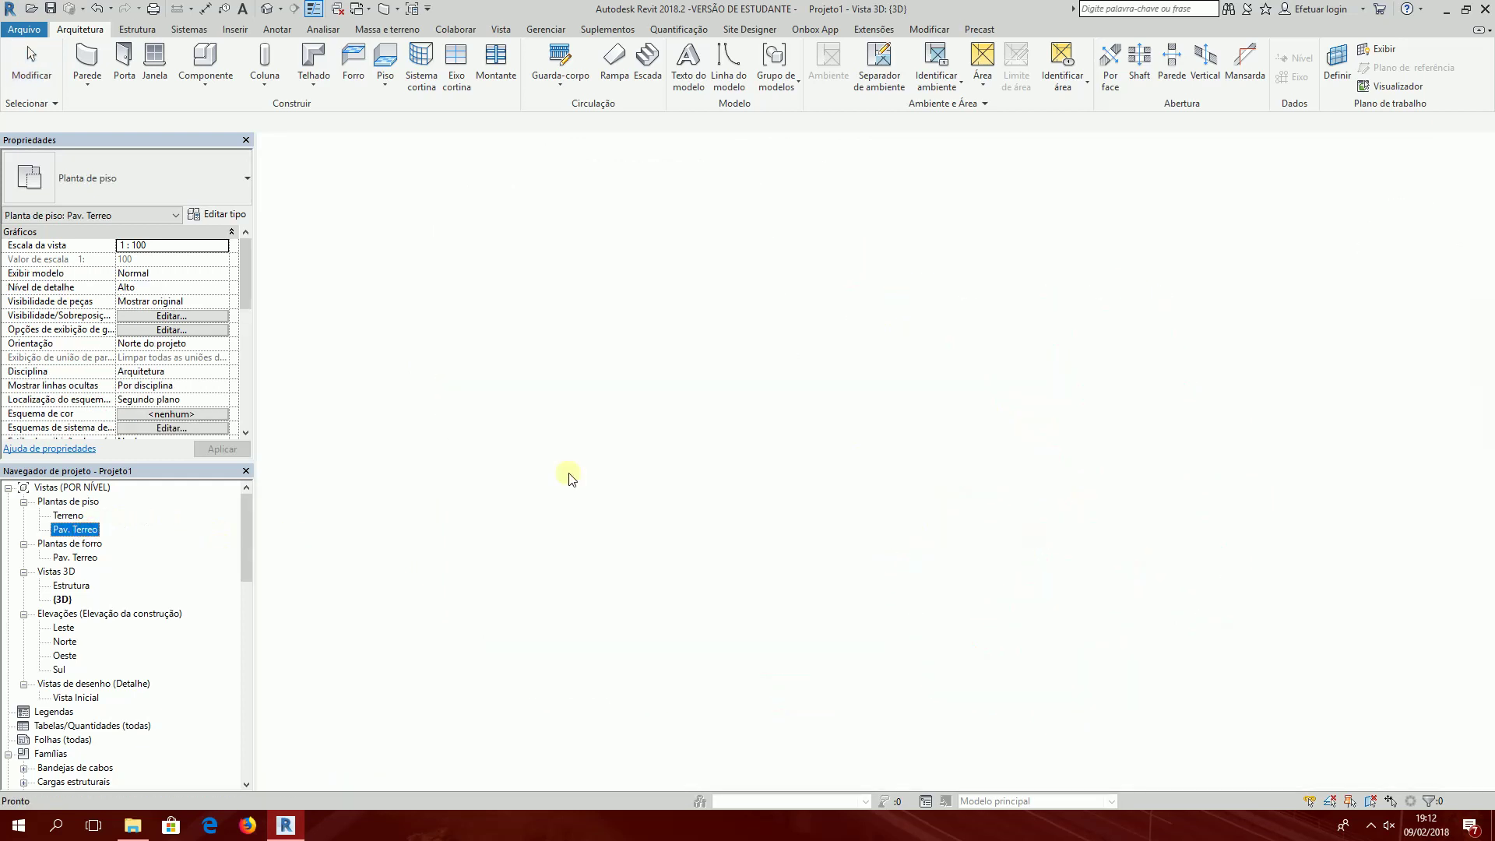
Step: Select all walls of the west block, using the selection filter to exclude the imported Planta Baixa - Pavto Tipo.dwg plan
scroll(545, 311, up, 1)
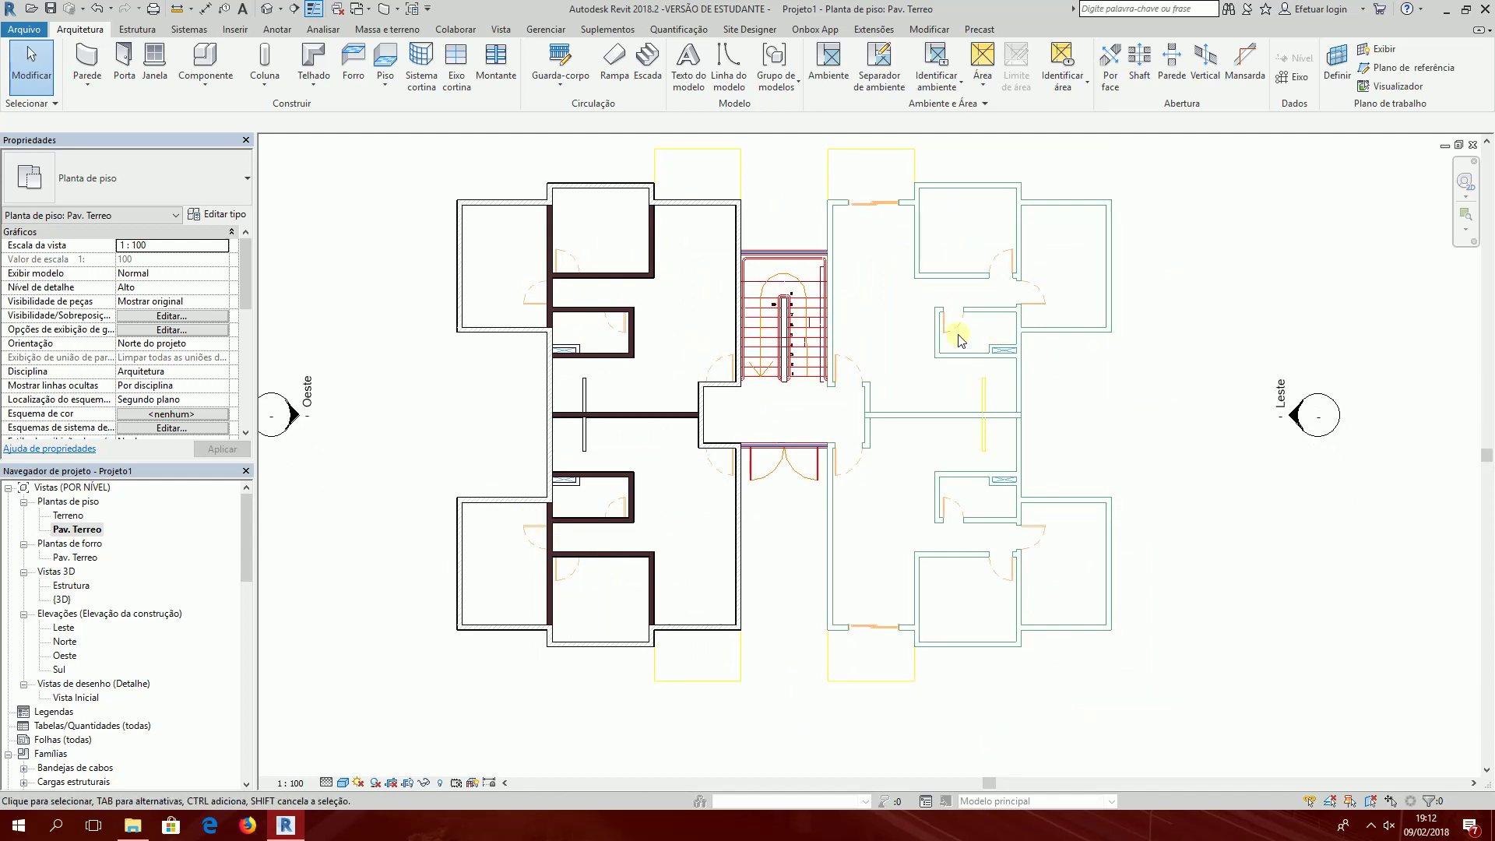
scroll(779, 350, down, 2)
scroll(687, 270, up, 1)
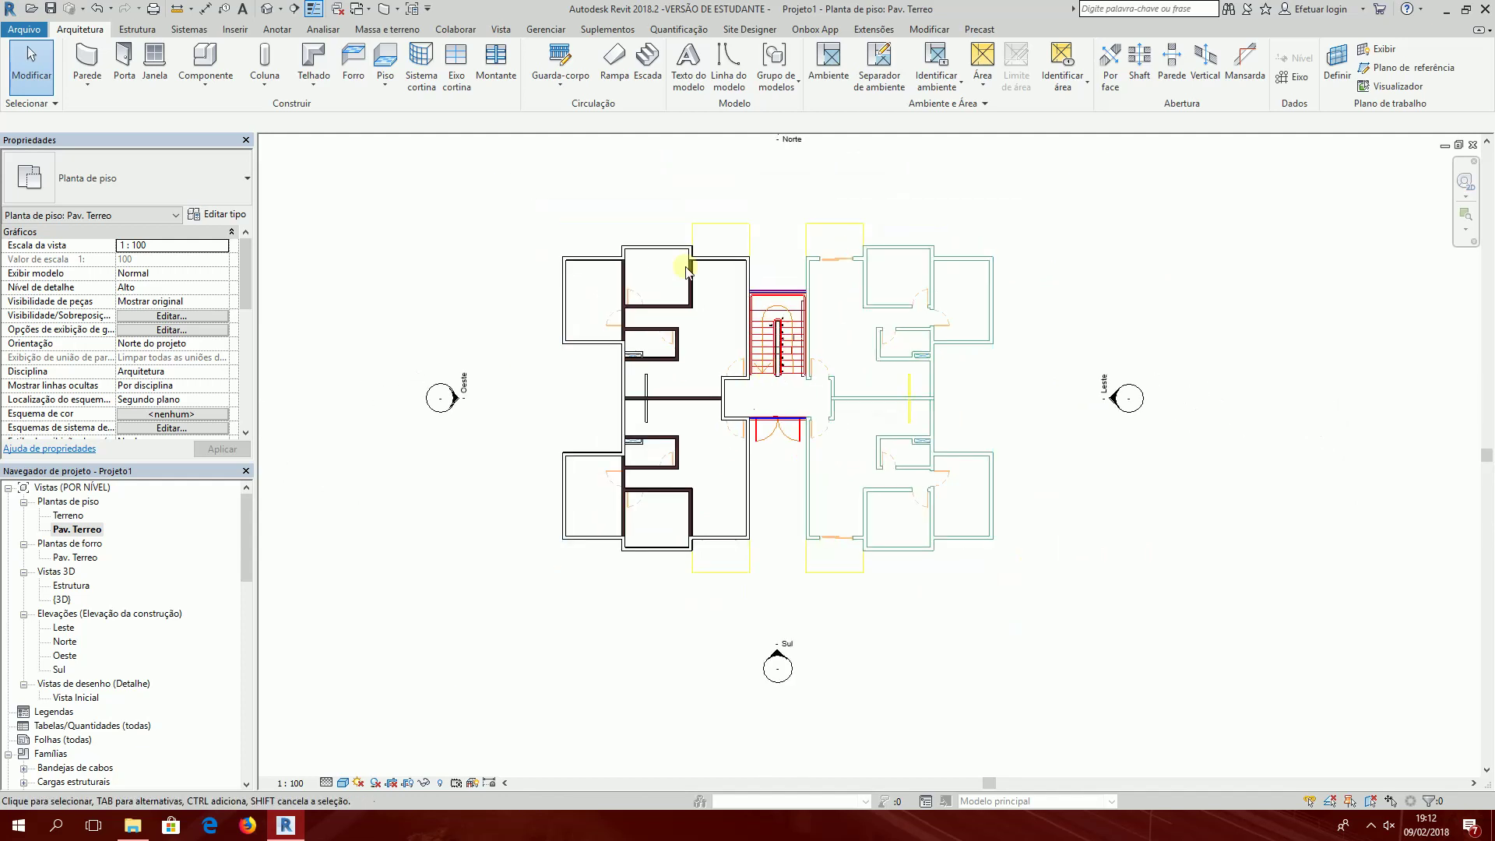
drag(499, 178, 762, 555)
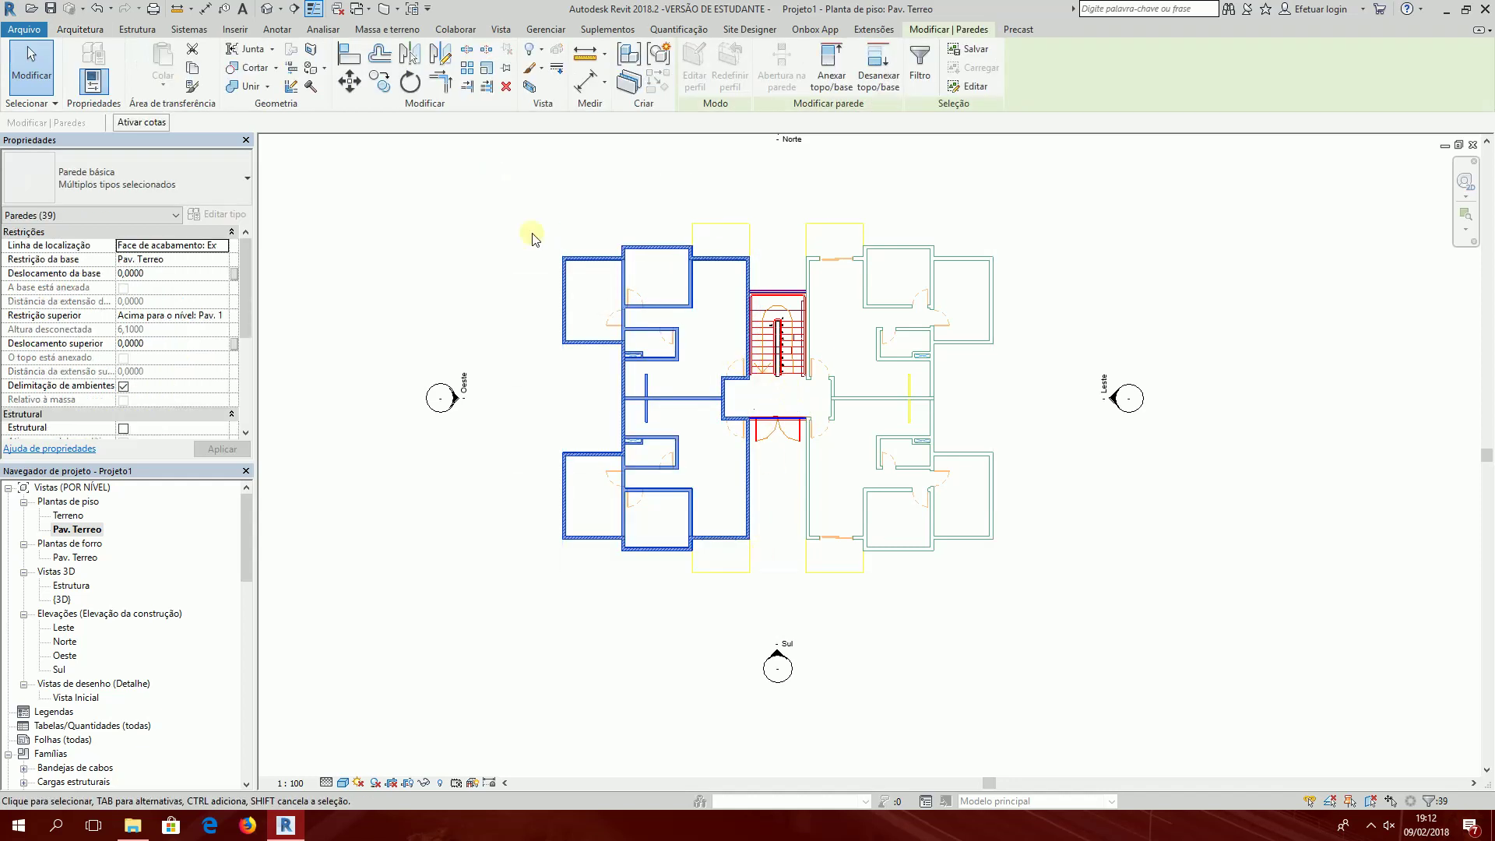
drag(487, 179, 1035, 599)
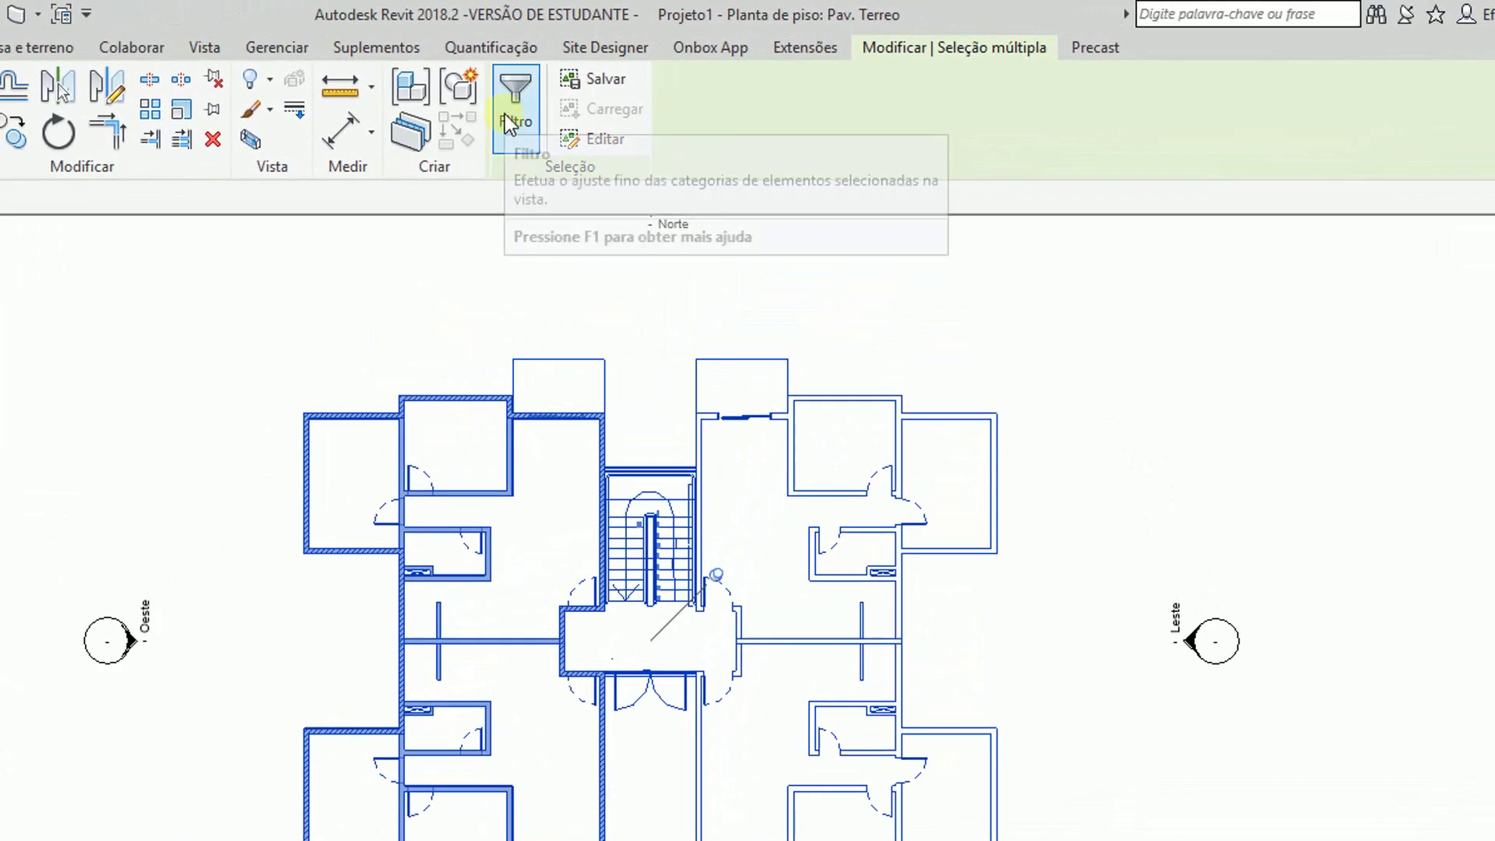
click(526, 99)
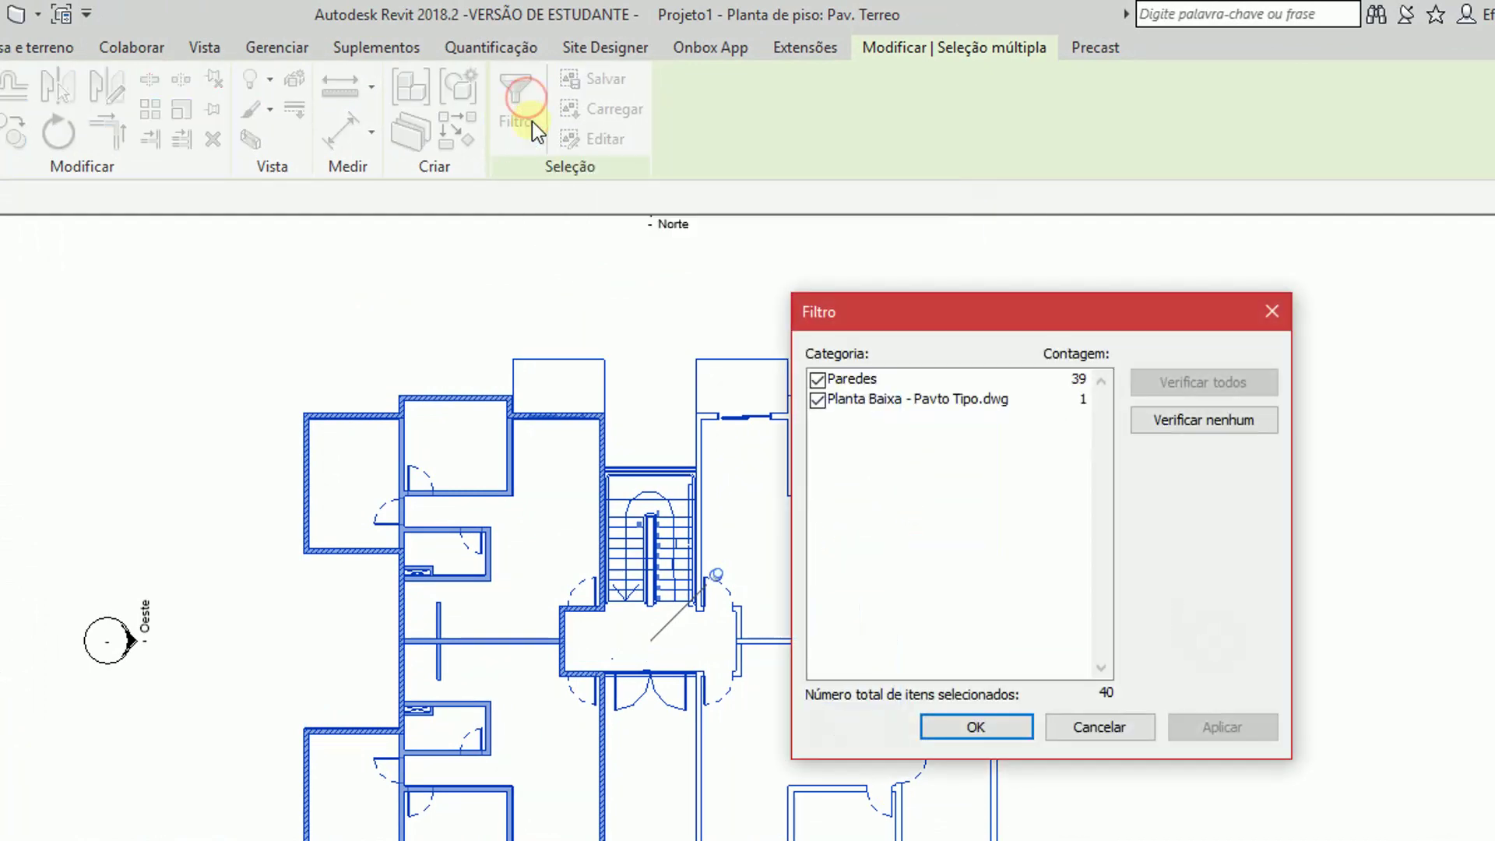
click(817, 399)
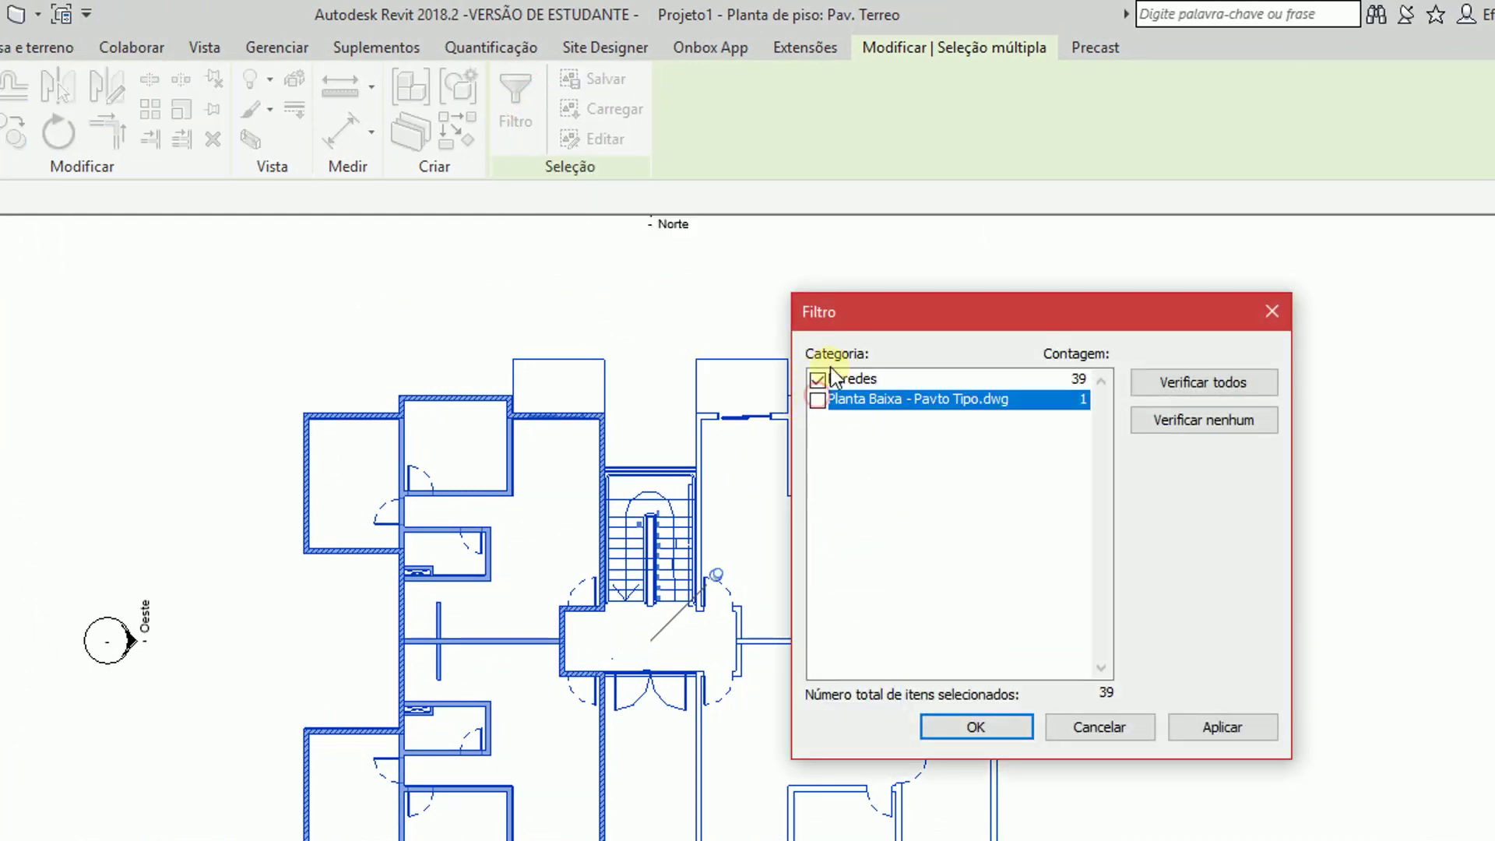
click(980, 724)
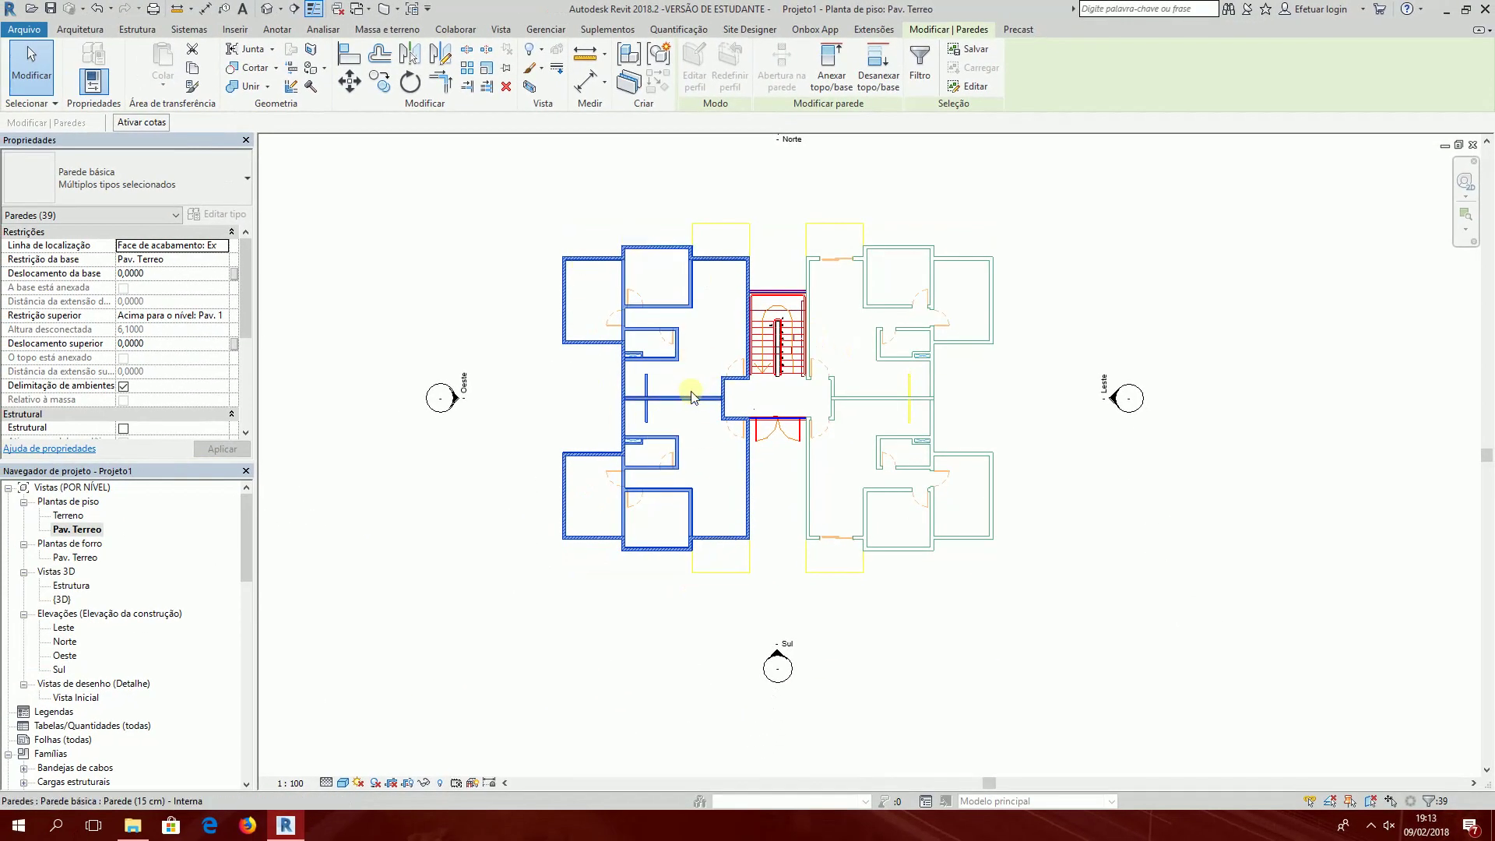
Step: Mirror a copy of the west block's walls about a drawn vertical axis through the double entrance door's midpoint and clear the selection
scroll(771, 461, up, 1)
scroll(772, 460, up, 1)
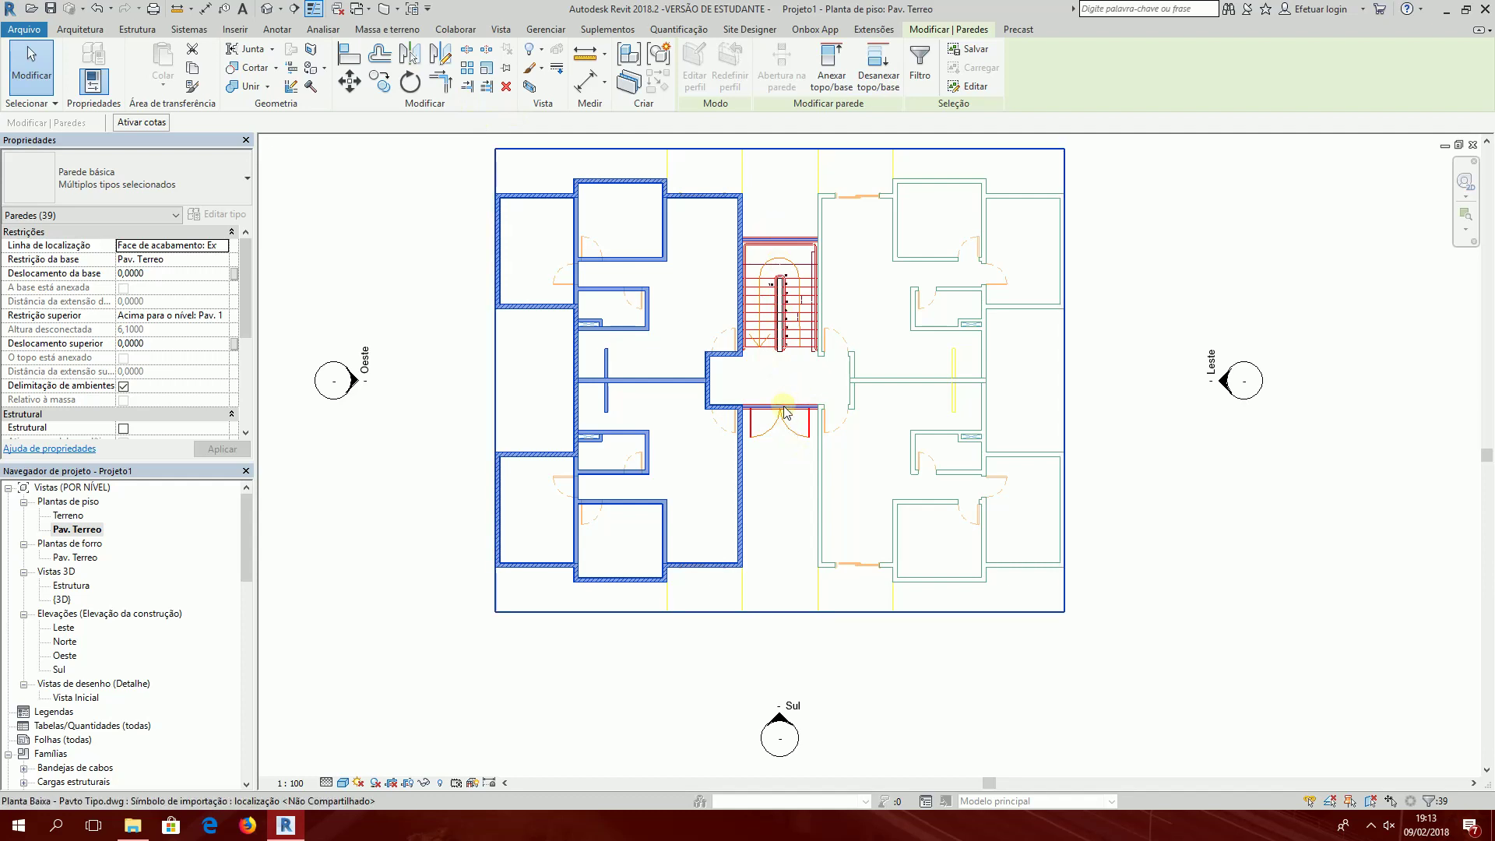
click(441, 54)
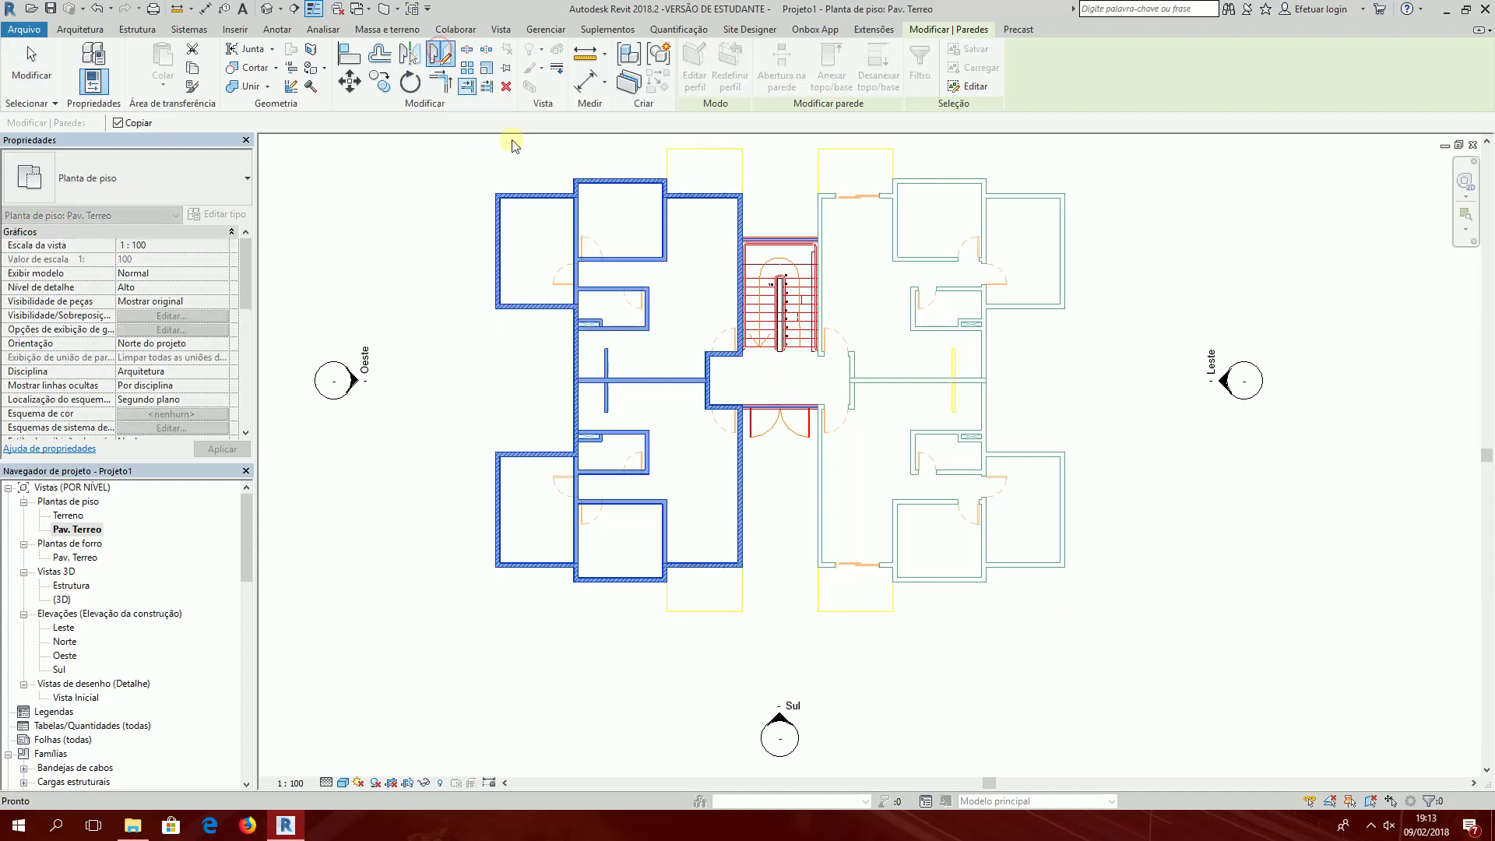
scroll(783, 411, up, 1)
scroll(793, 412, up, 2)
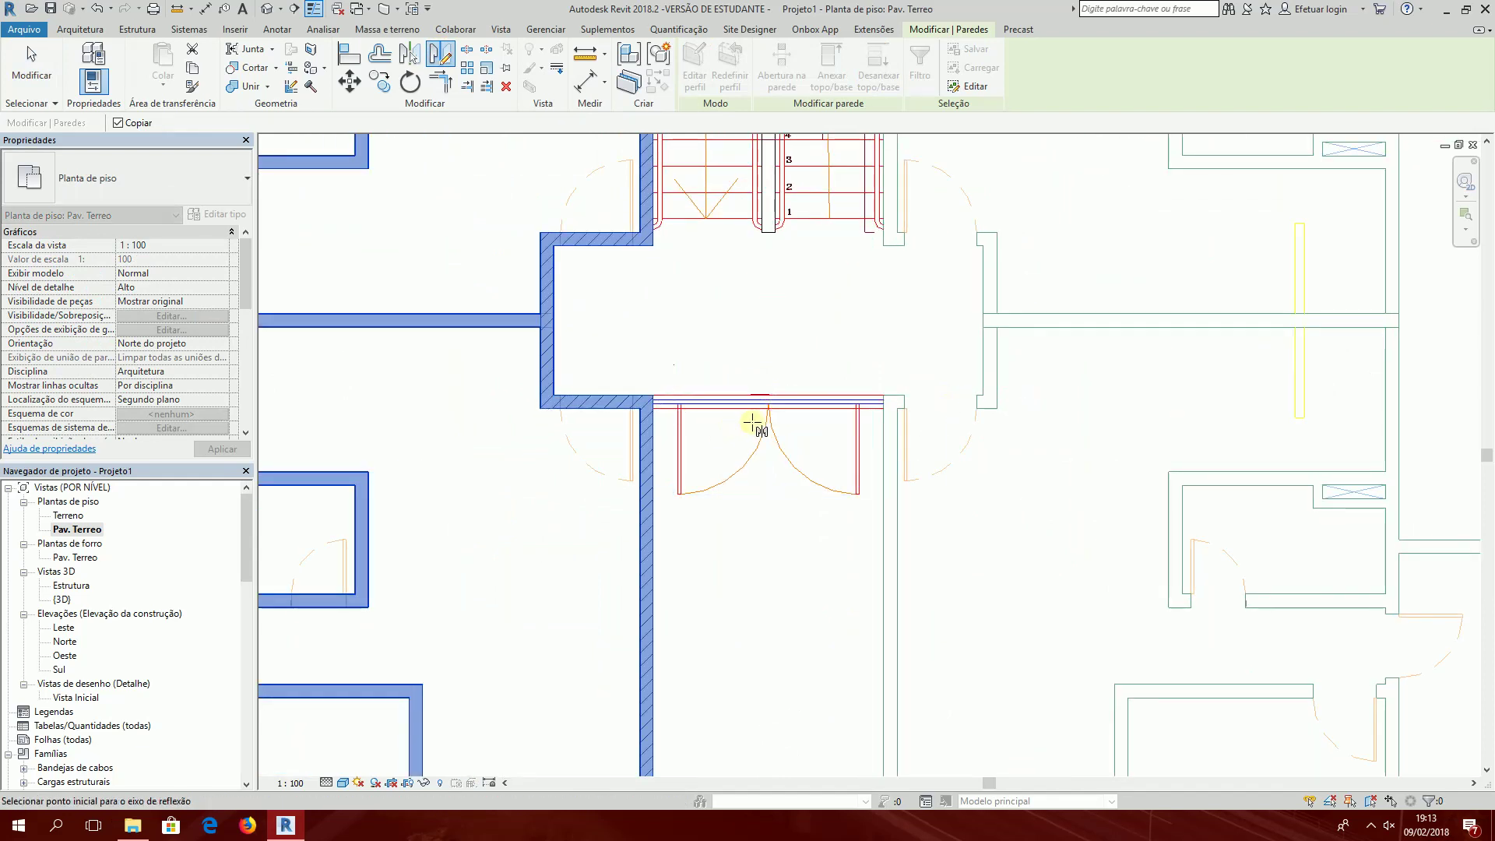
scroll(761, 417, up, 3)
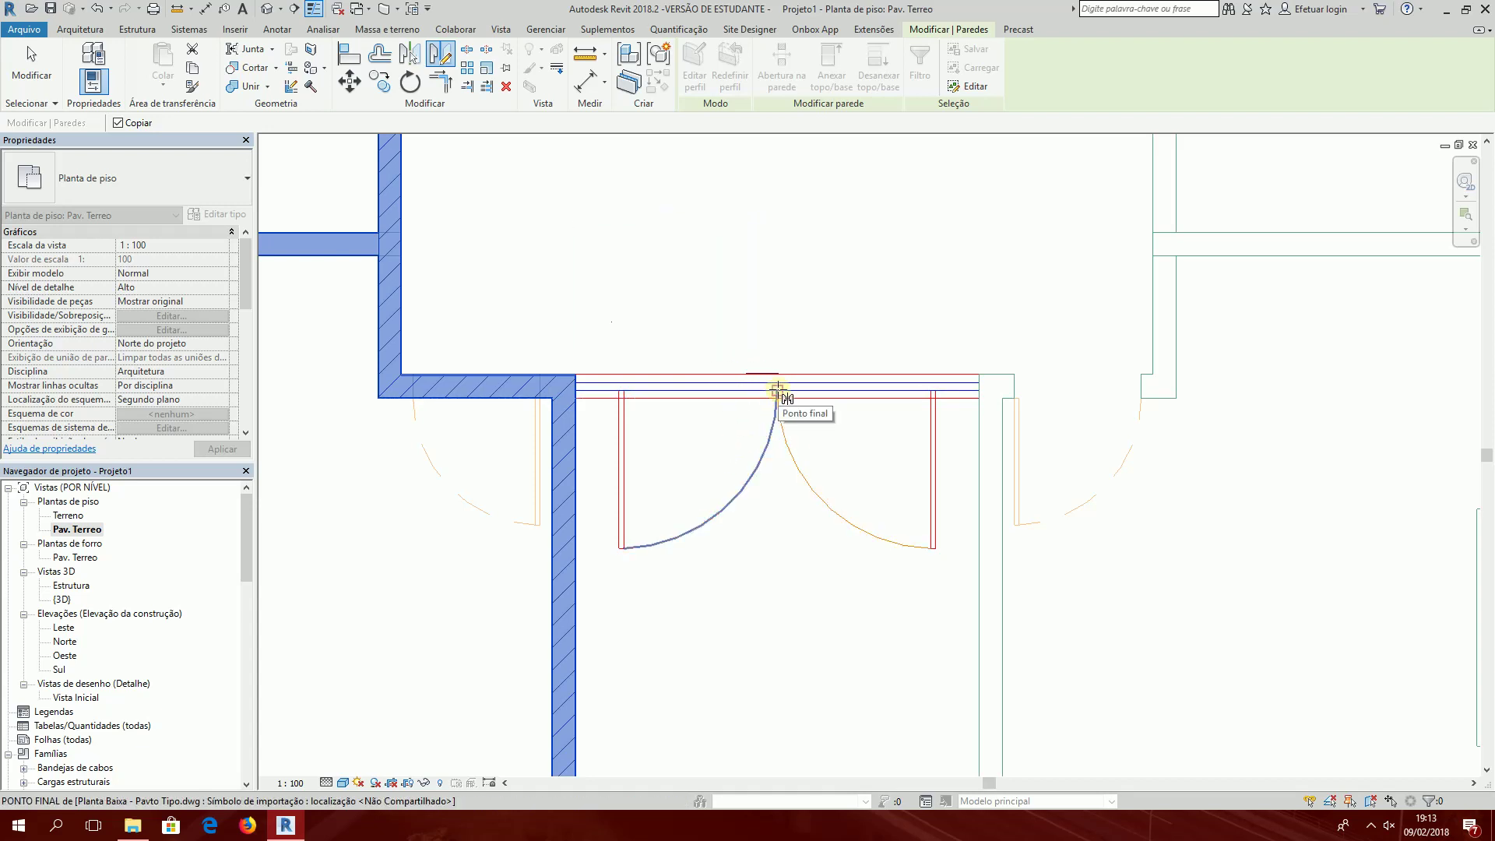
click(779, 389)
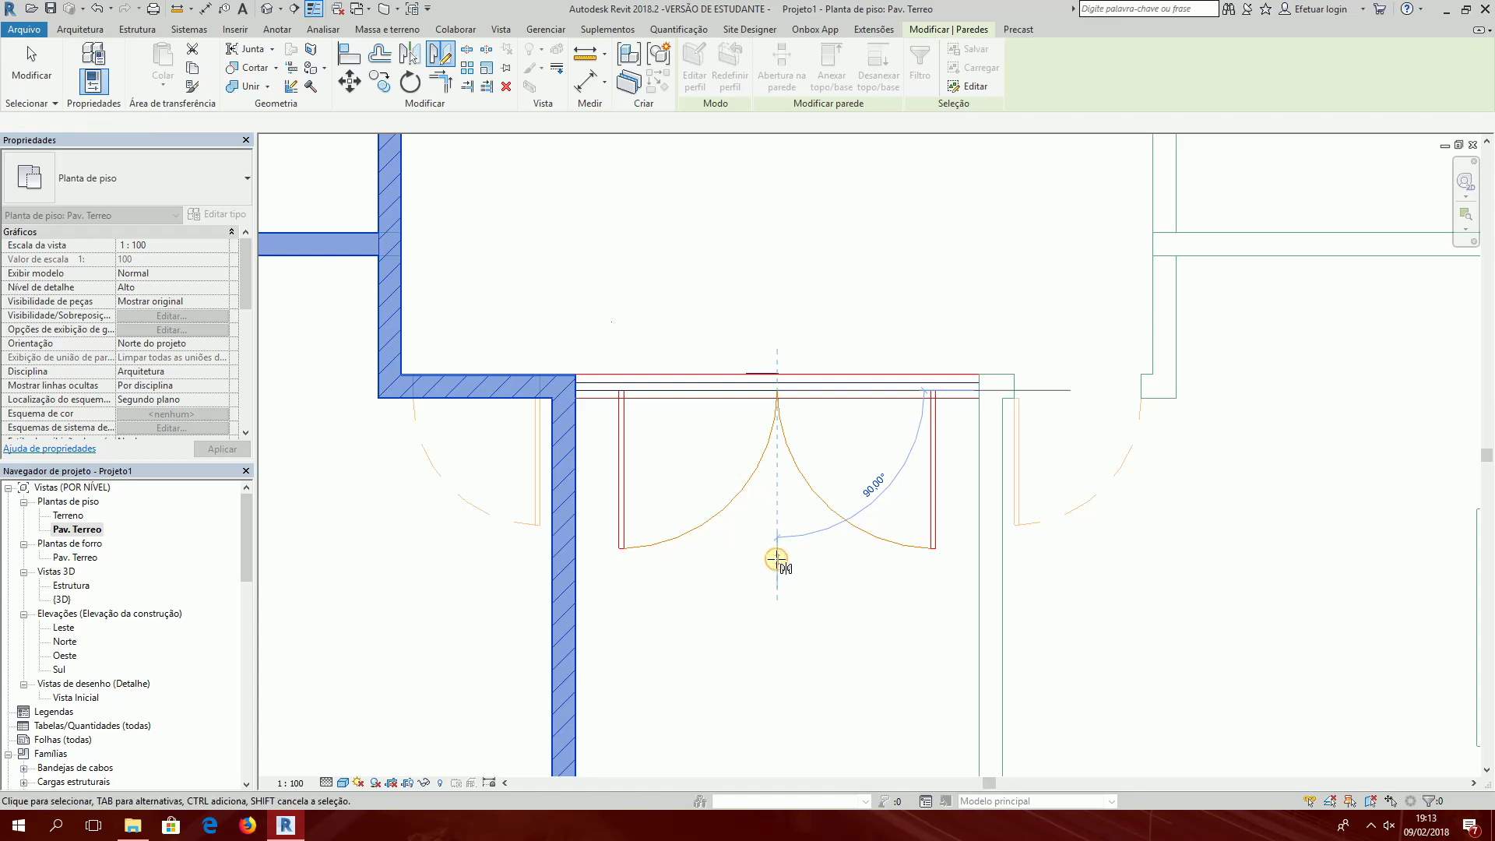
click(777, 558)
scroll(776, 561, down, 6)
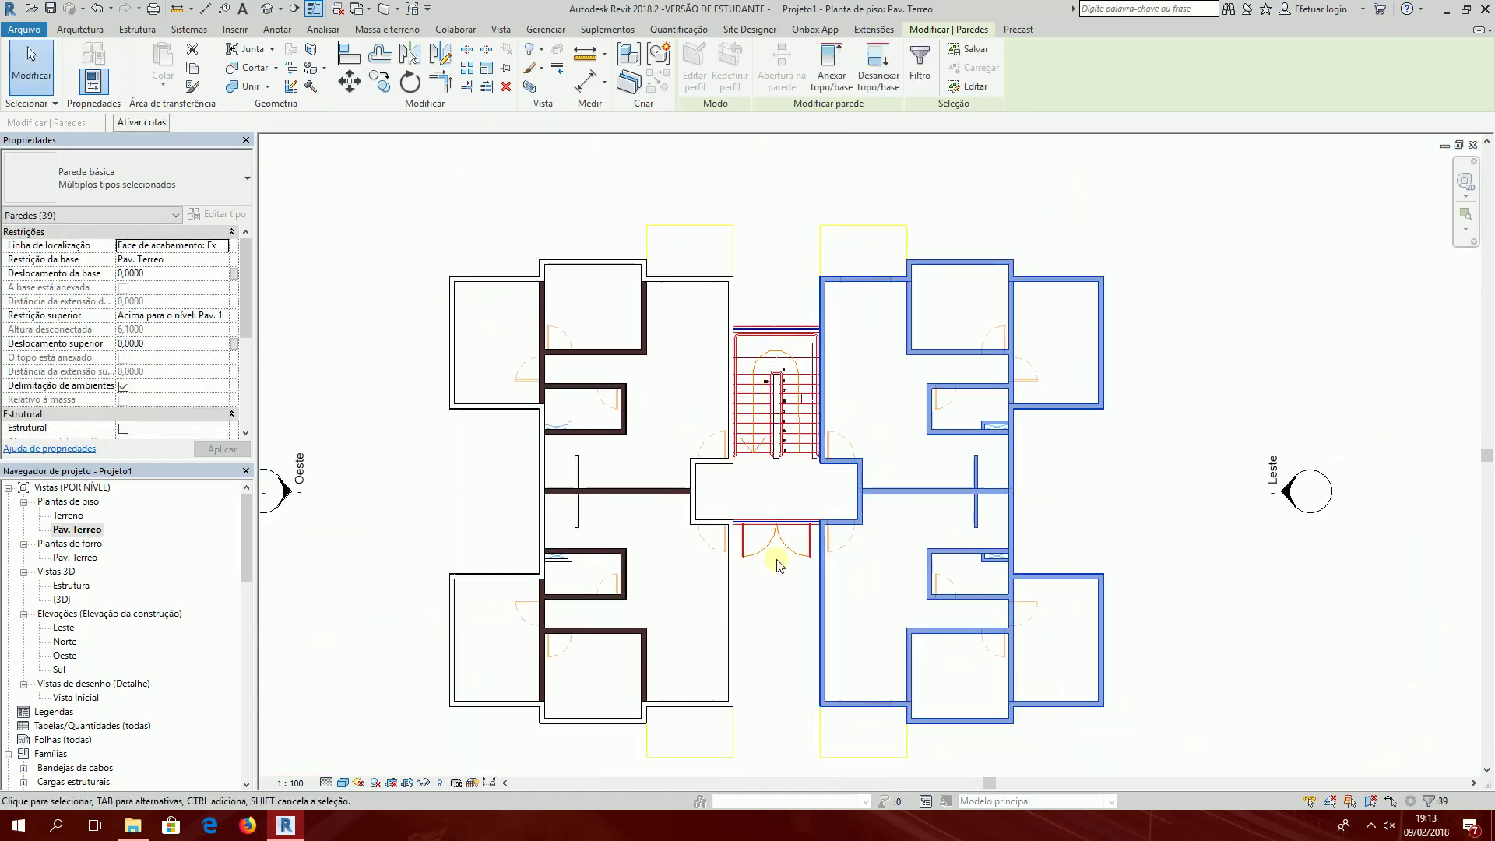
click(1142, 496)
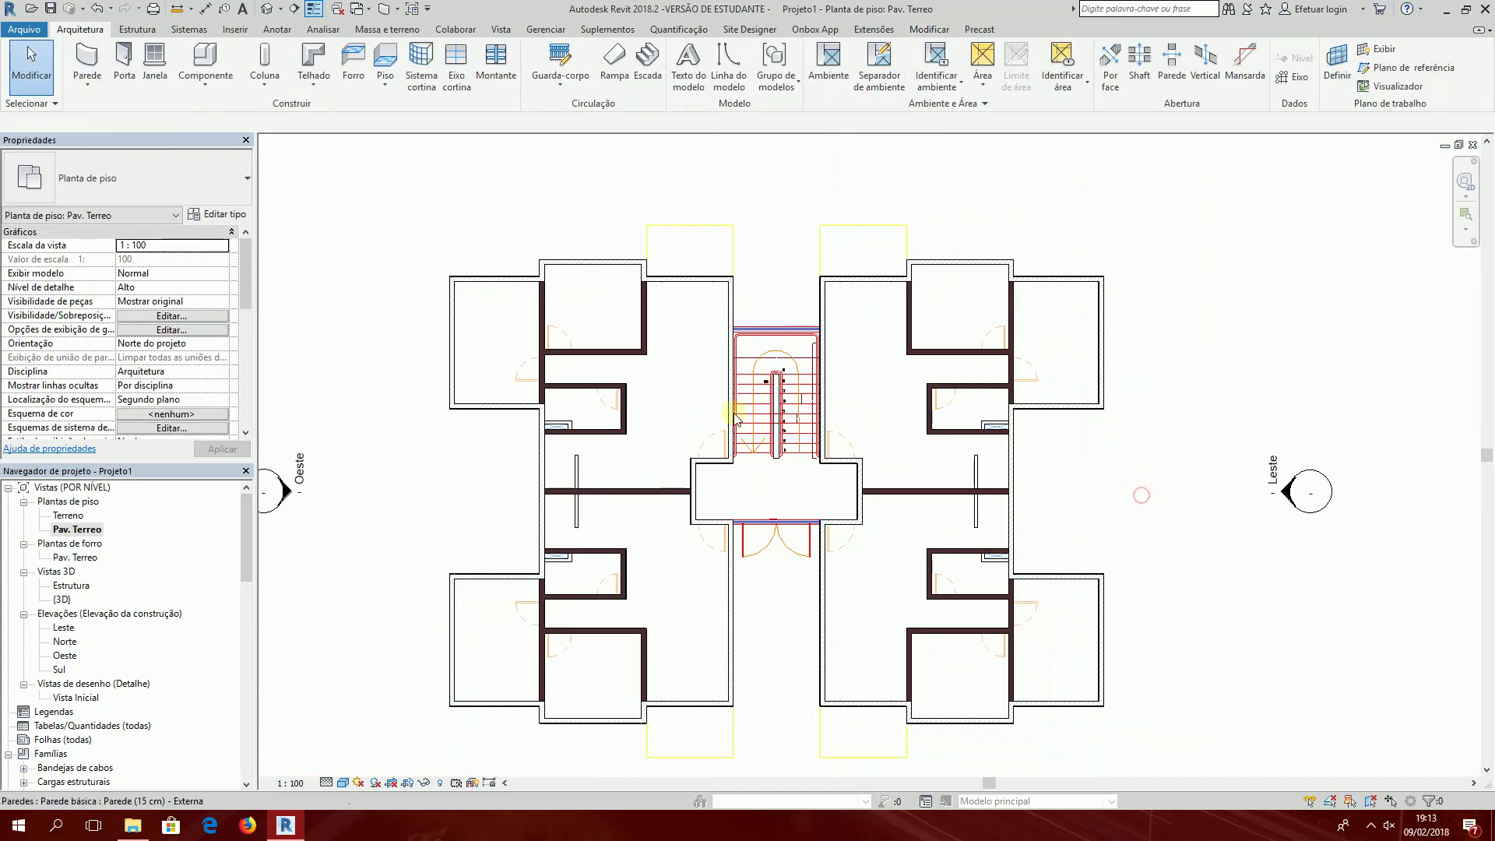
Step: Inspect the walls of both blocks in the {3D} view from an oblique angle
click(267, 9)
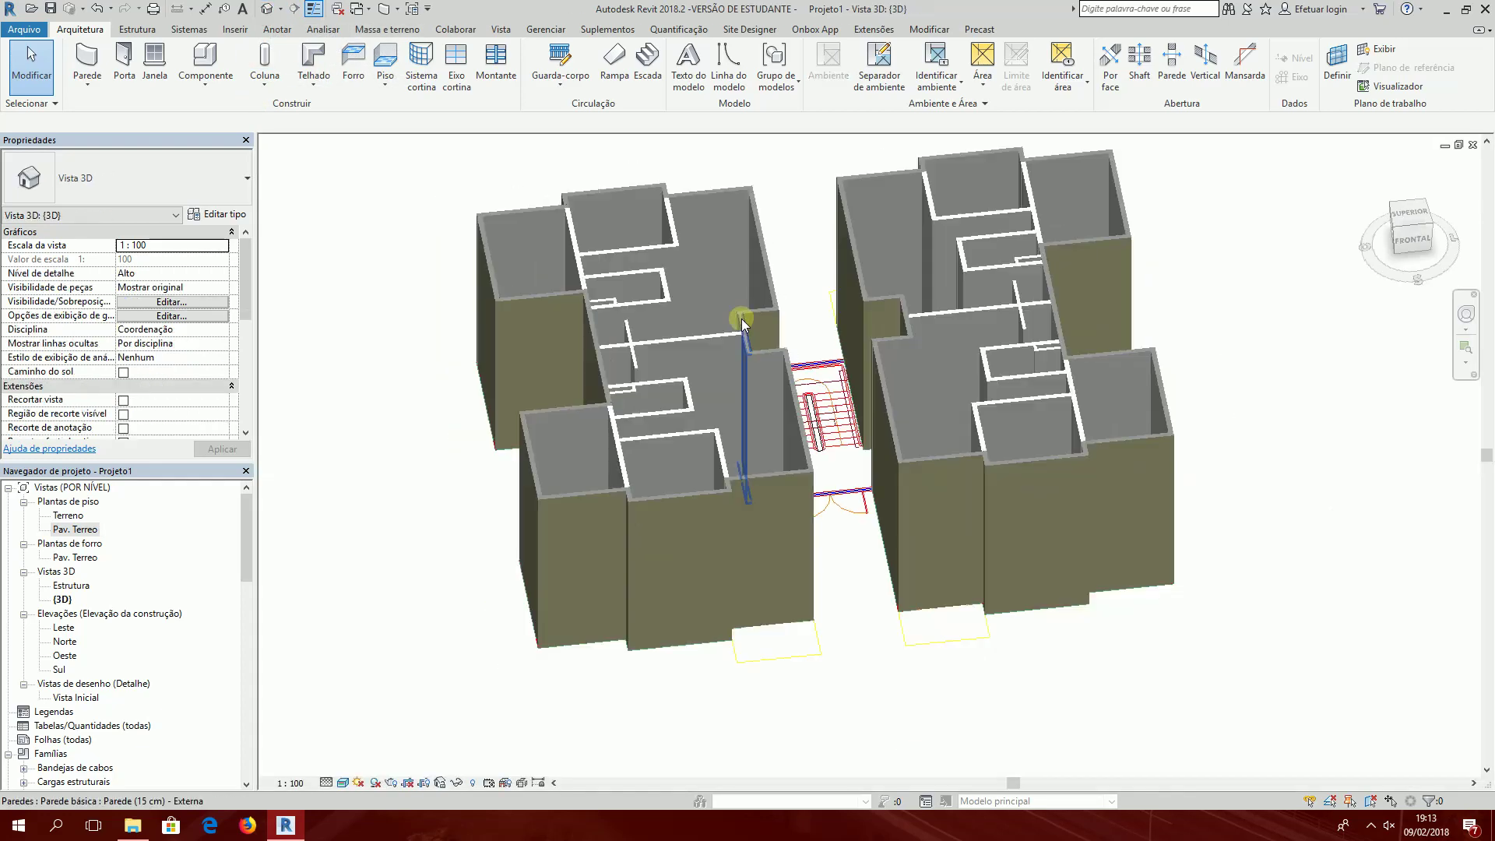
scroll(743, 325, down, 2)
shift+middle_drag(768, 350, 769, 413)
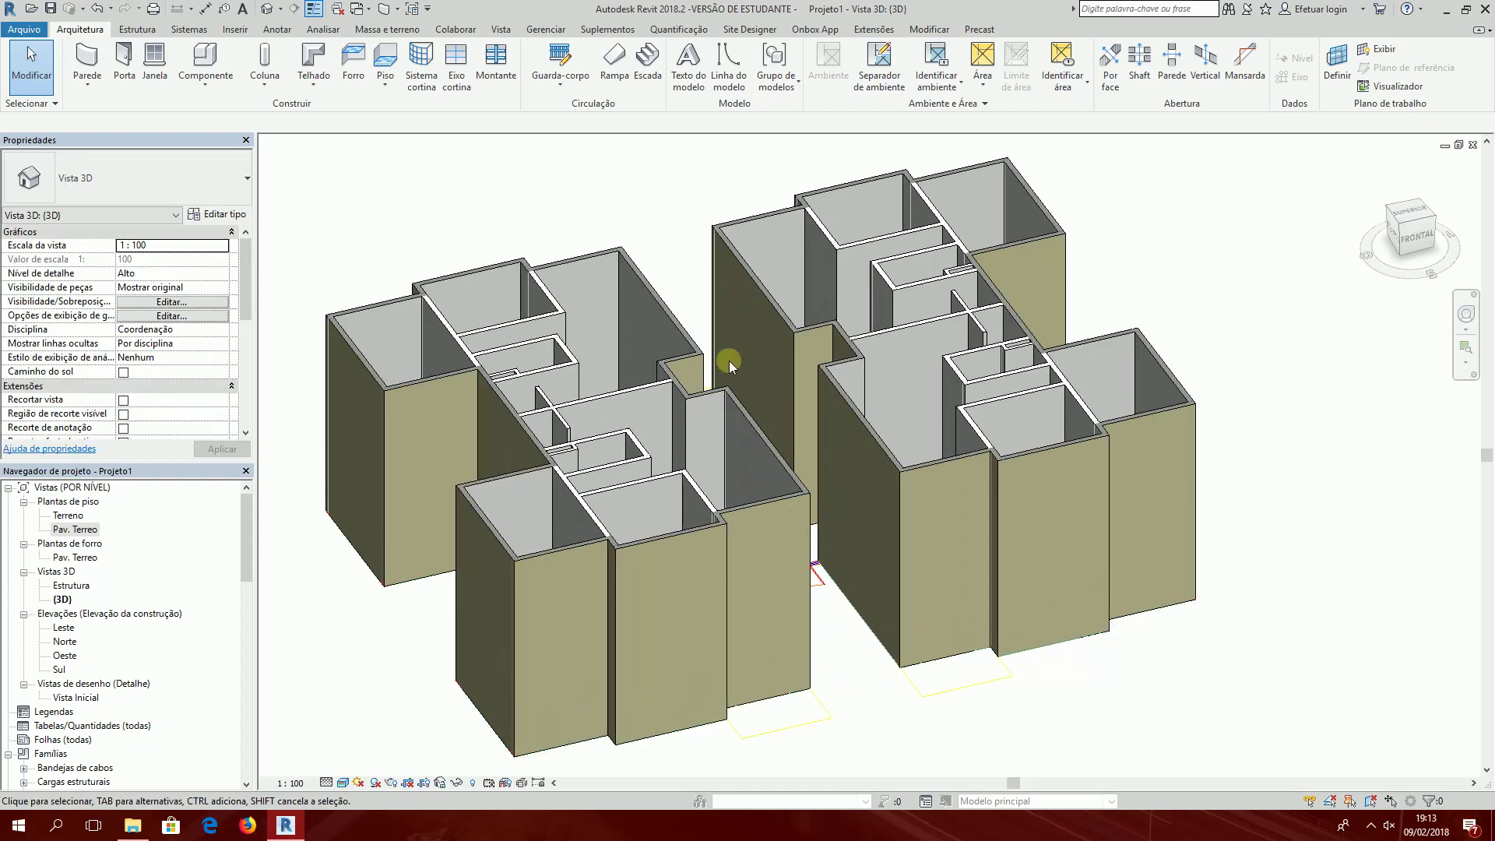